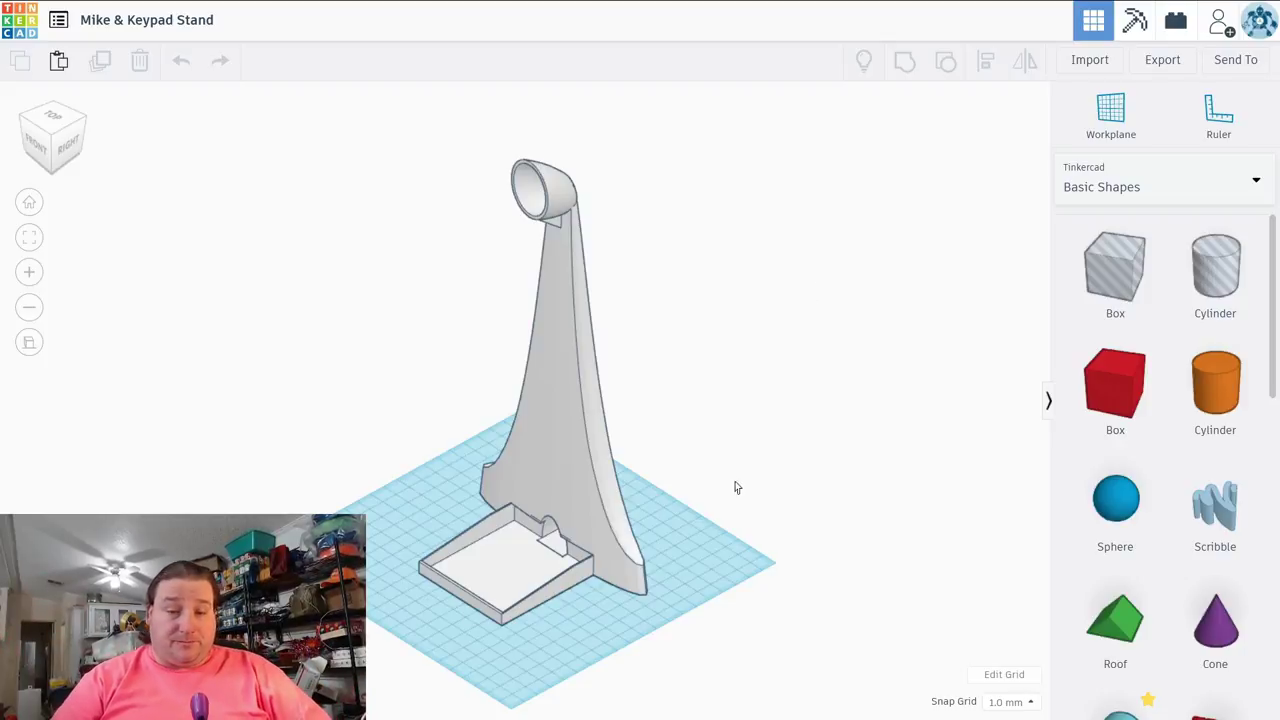
Step: Box-select the whole Mike & Keypad Stand and orbit to view it from behind
left_click_drag(746, 573, 582, 532)
right_click_drag(737, 572, 800, 569)
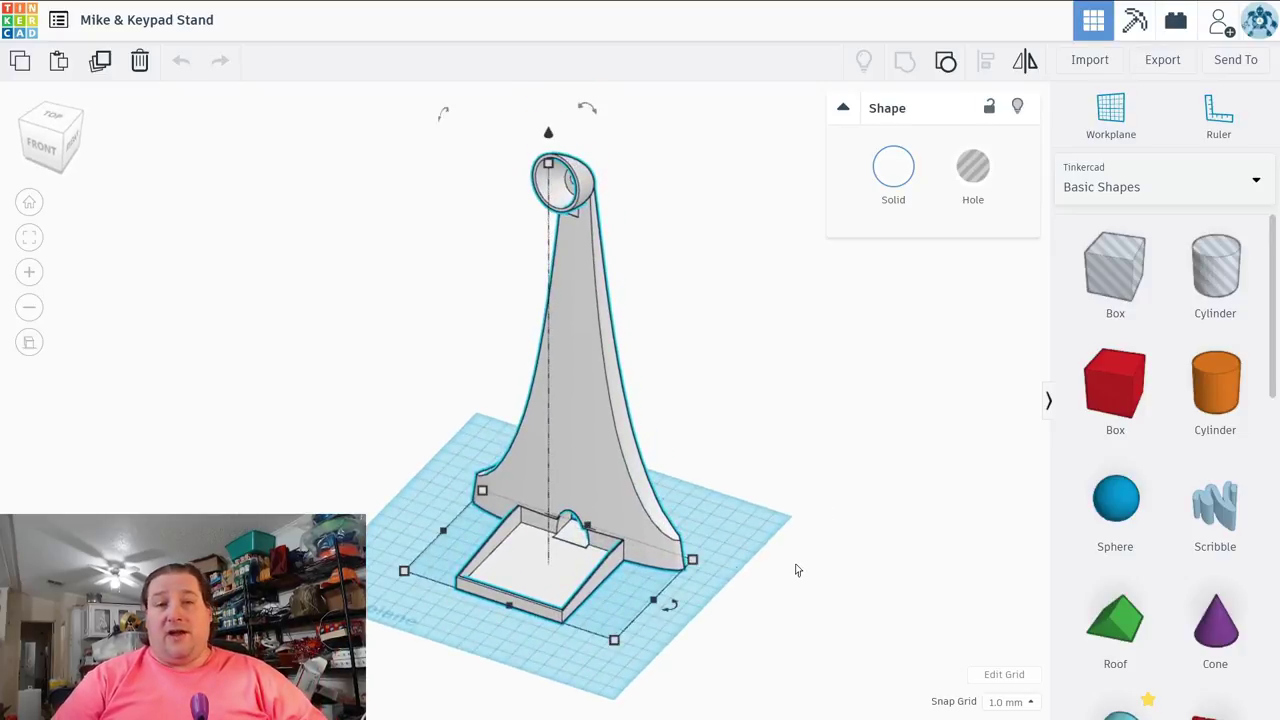
right_click_drag(788, 560, 755, 554)
left_click(755, 554)
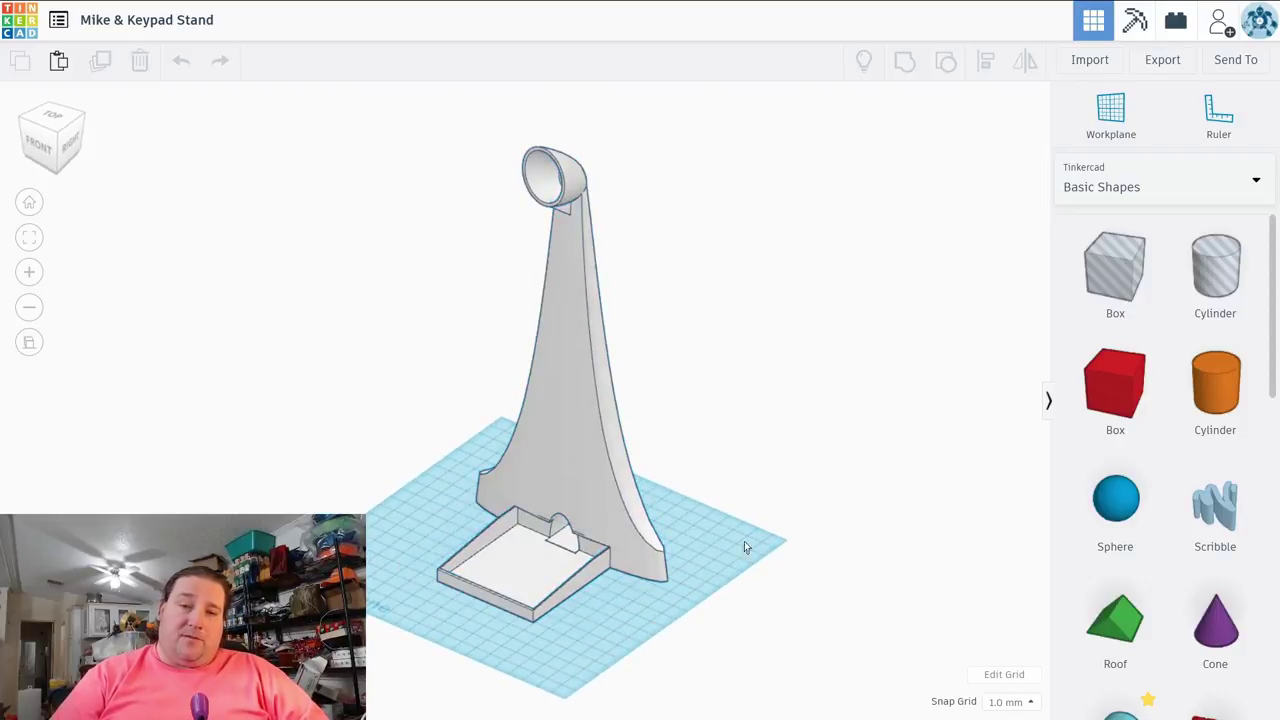
scroll(756, 551, "up", 5)
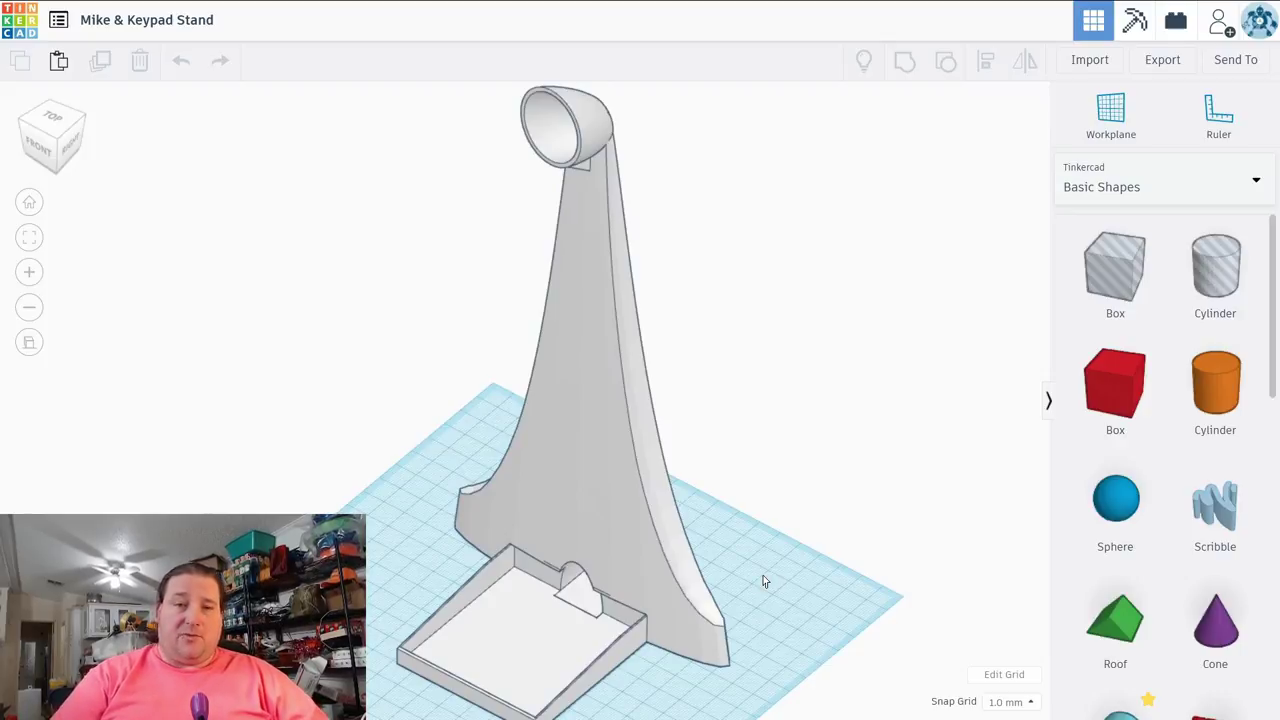
scroll(791, 549, "up", 2)
scroll(794, 523, "down", 3)
middle_click_drag(784, 563, 746, 437)
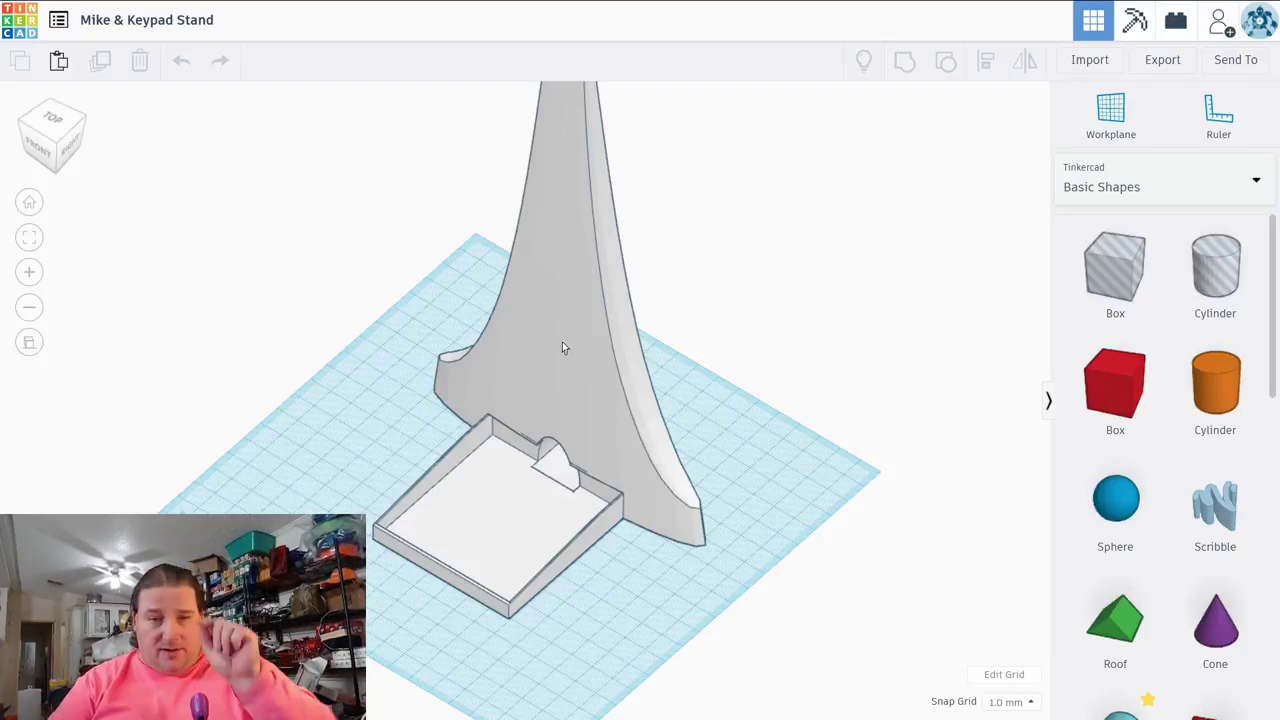
mouse_move(805, 526)
right_mouse_down()
mouse_move(797, 580)
mouse_move(811, 550)
right_mouse_up()
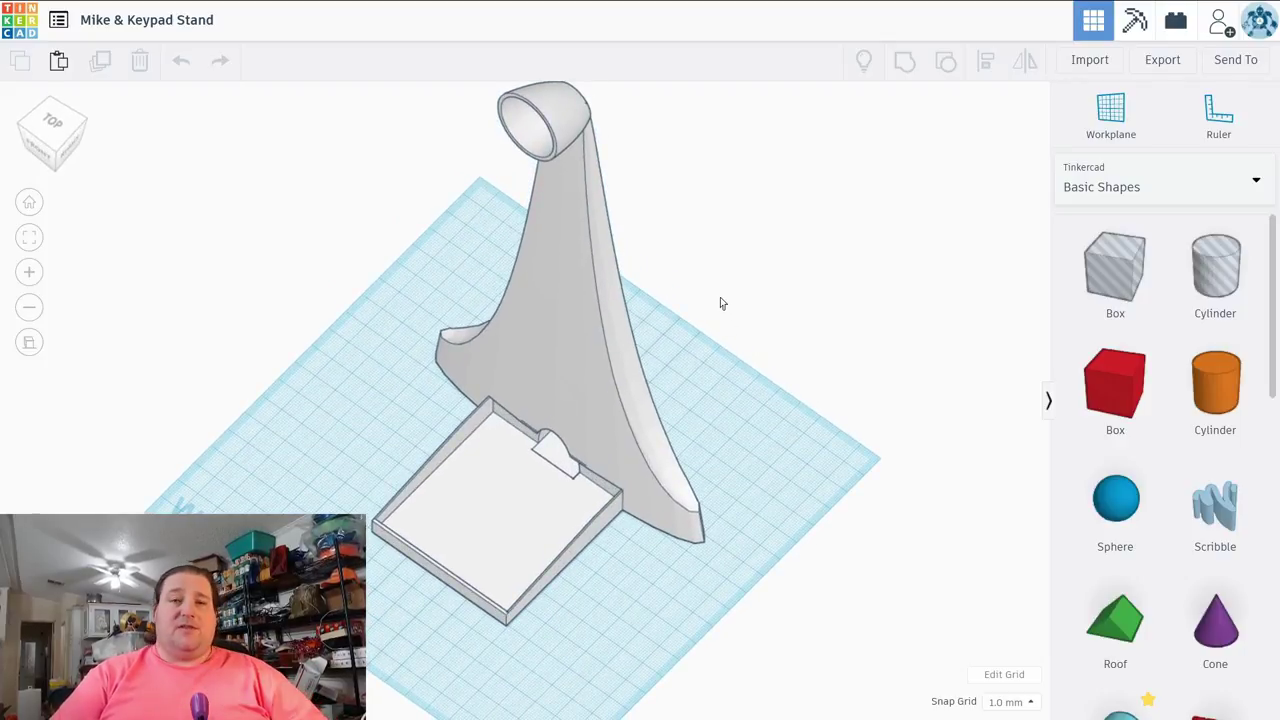
right_click_drag(720, 300, 734, 470)
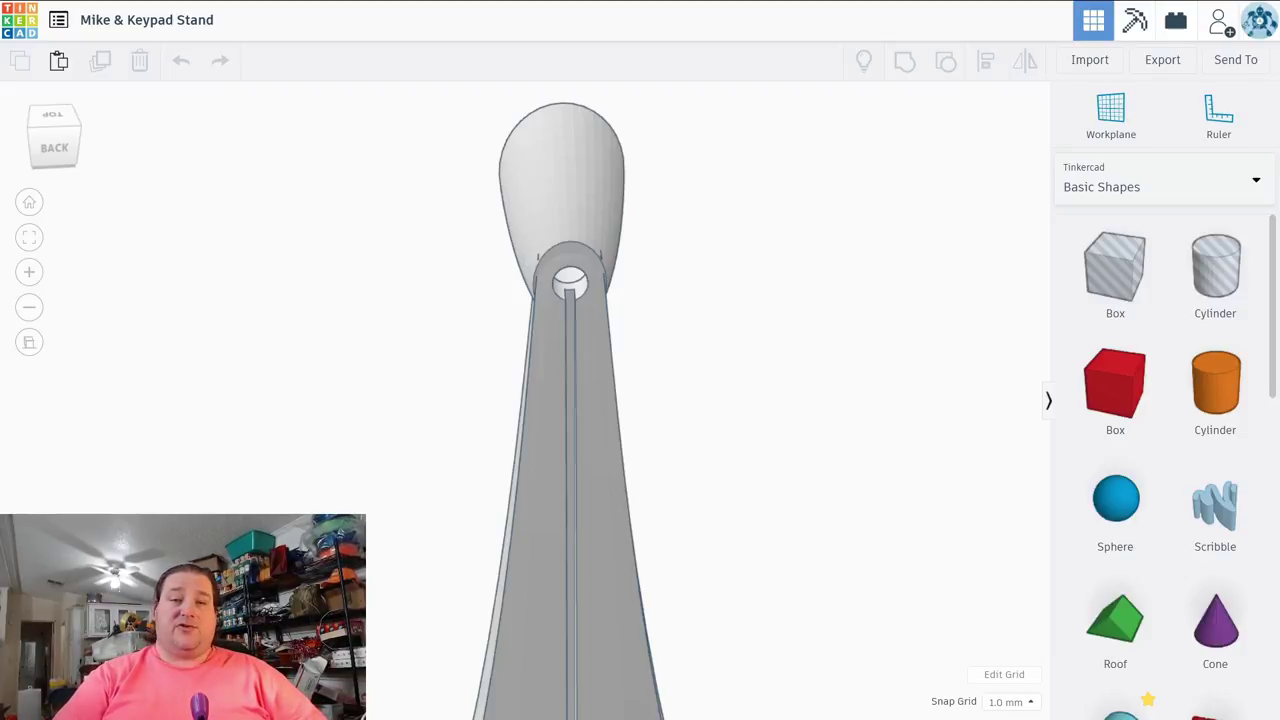
right_click_drag(554, 320, 554, 356)
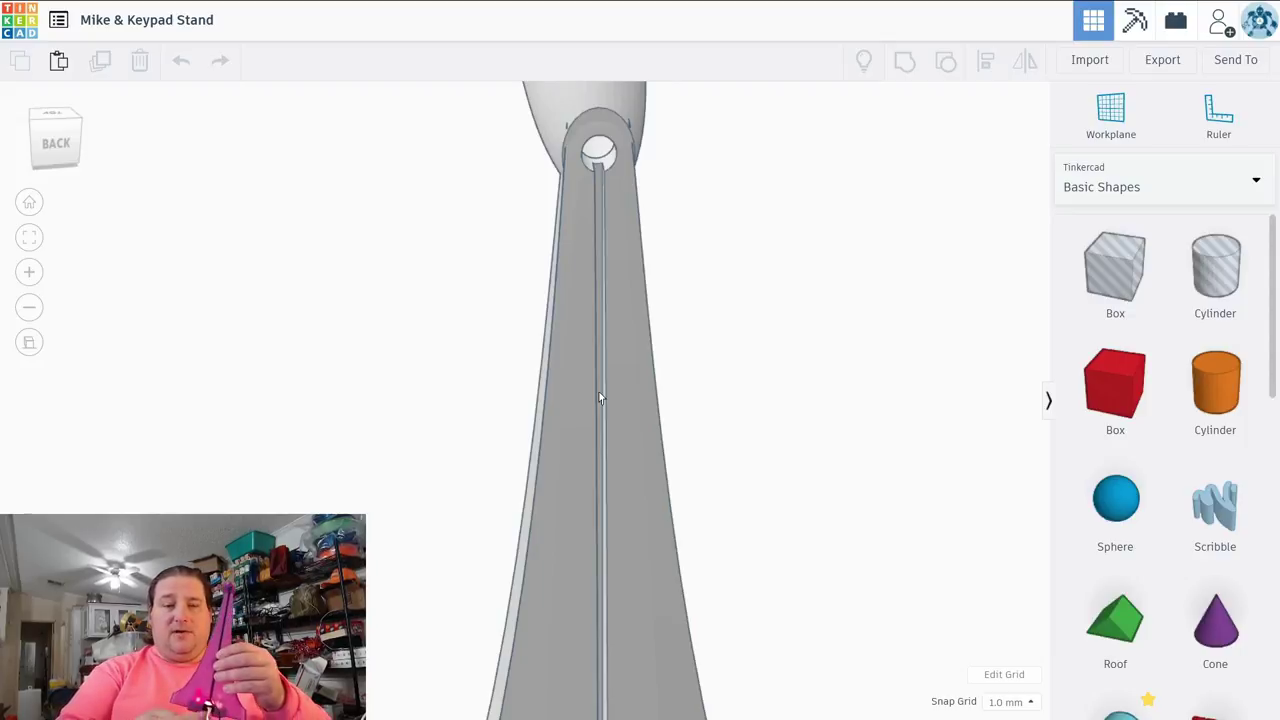
right_click_drag(830, 529, 714, 495)
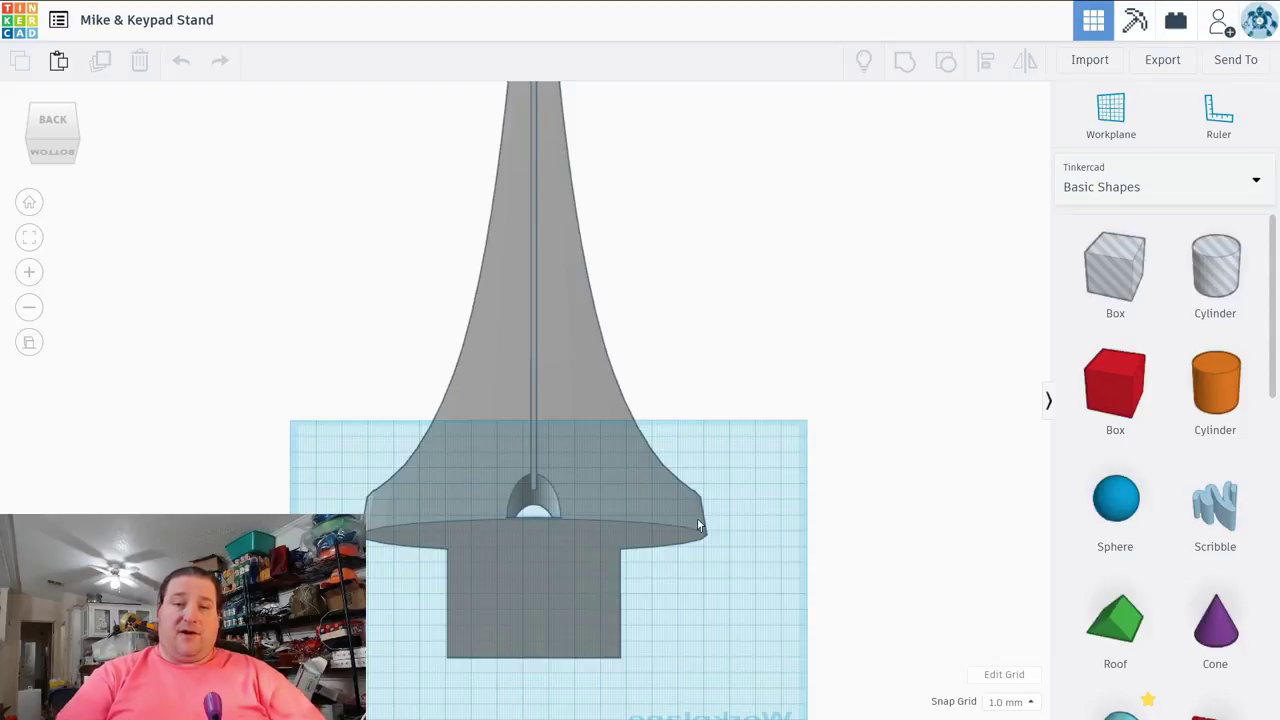
right_click_drag(717, 451, 521, 298)
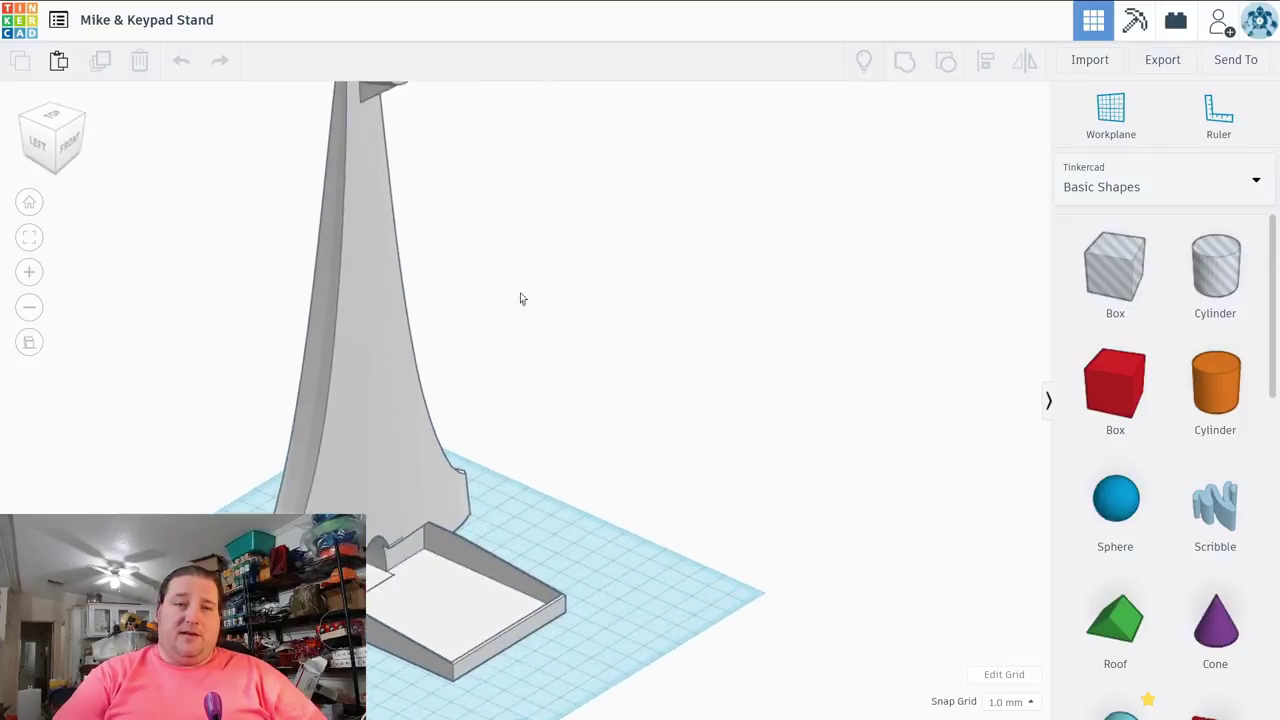
middle_click_drag(521, 298, 774, 387)
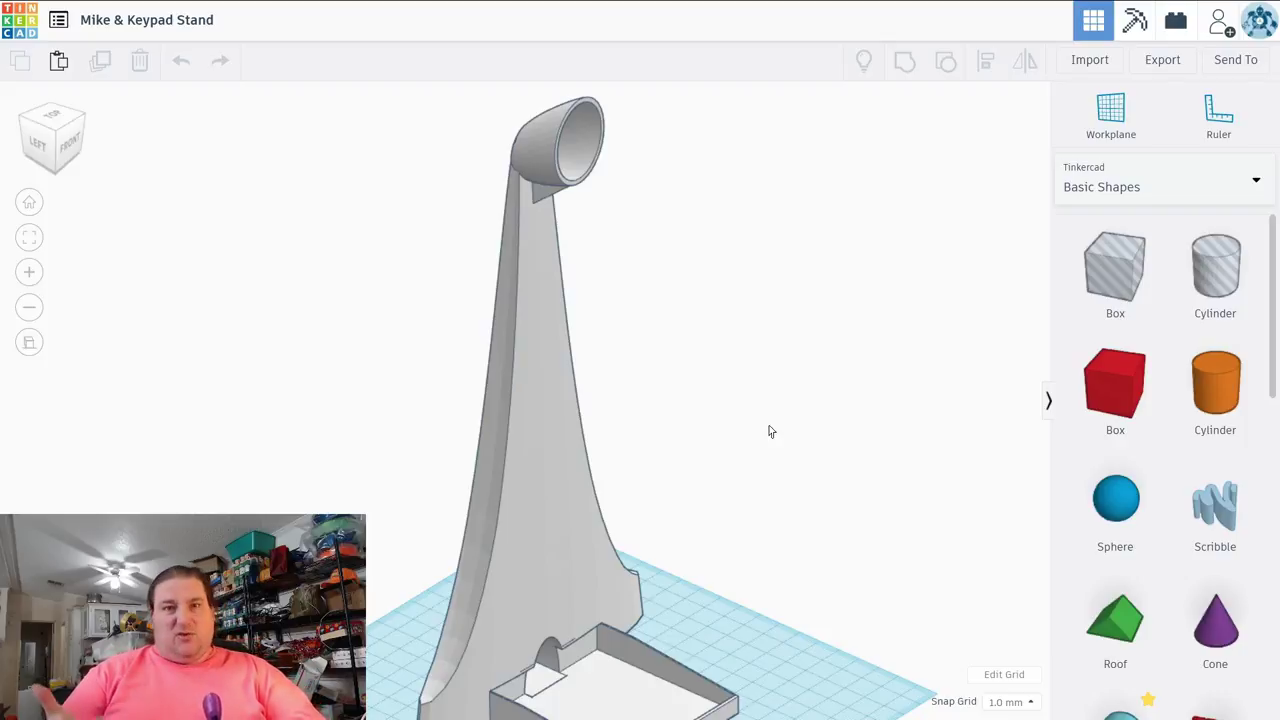
right_click_drag(774, 468, 770, 518)
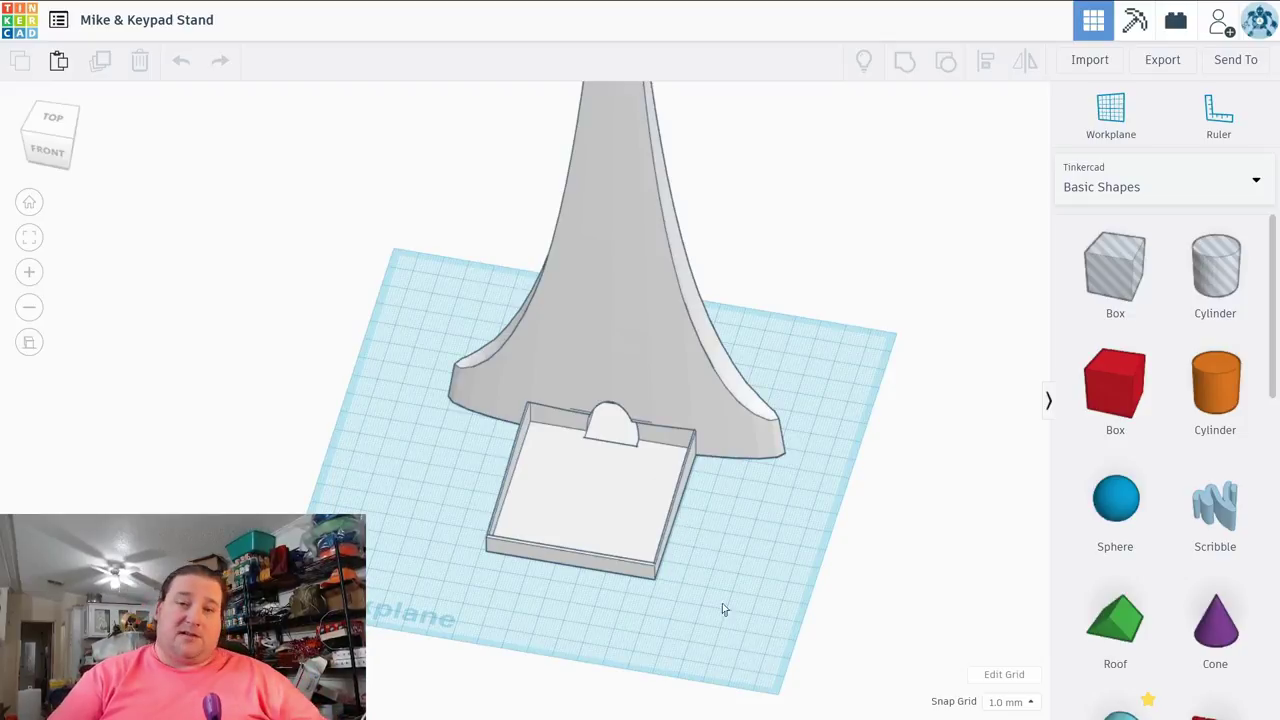
right_click_drag(723, 608, 711, 372)
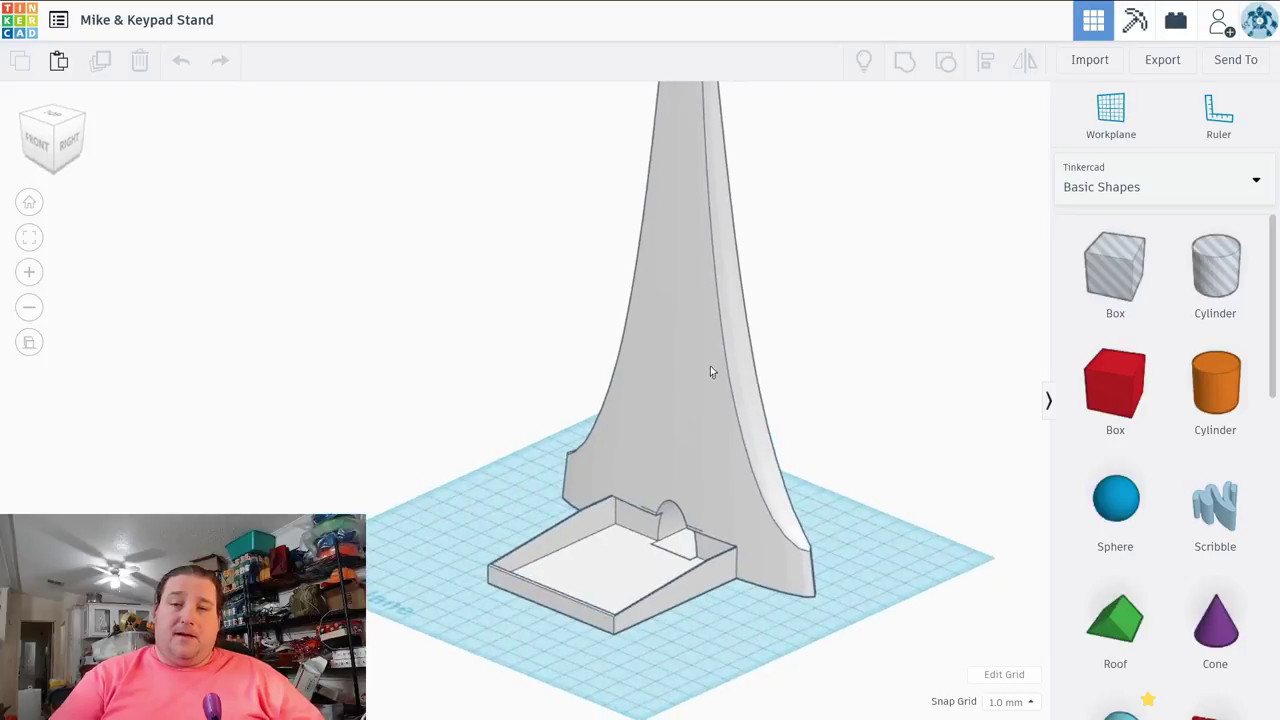
left_click(711, 372)
Step: Ungroup the stand into its four parts and select the transparent hole box from a side-on view
left_click(945, 62)
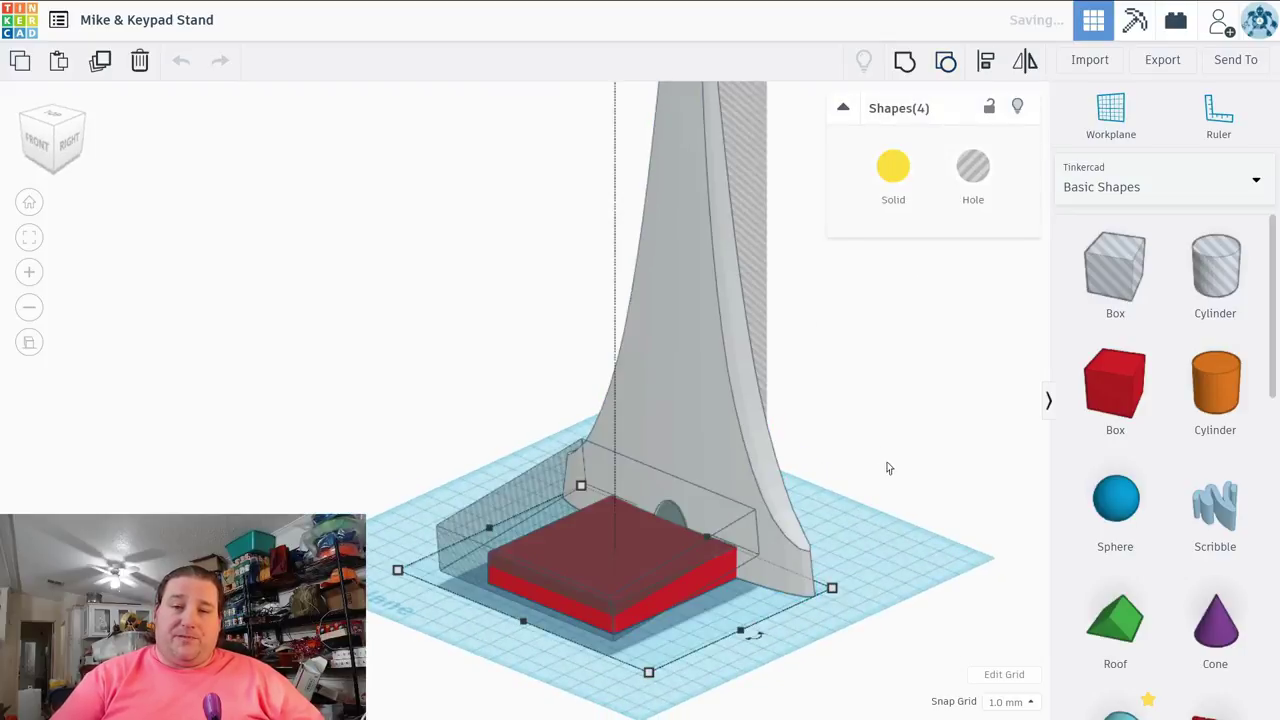
left_click(890, 471)
right_click_drag(903, 486, 609, 457)
left_click(610, 455)
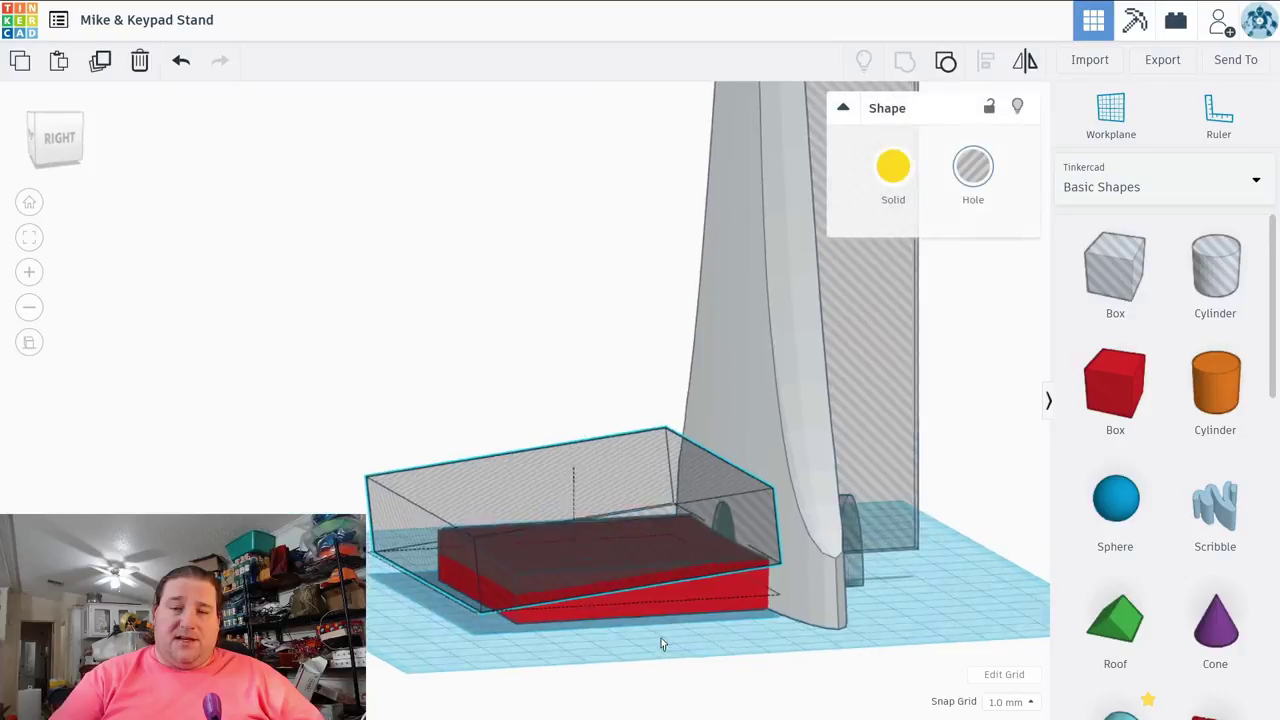
right_click_drag(661, 643, 548, 590)
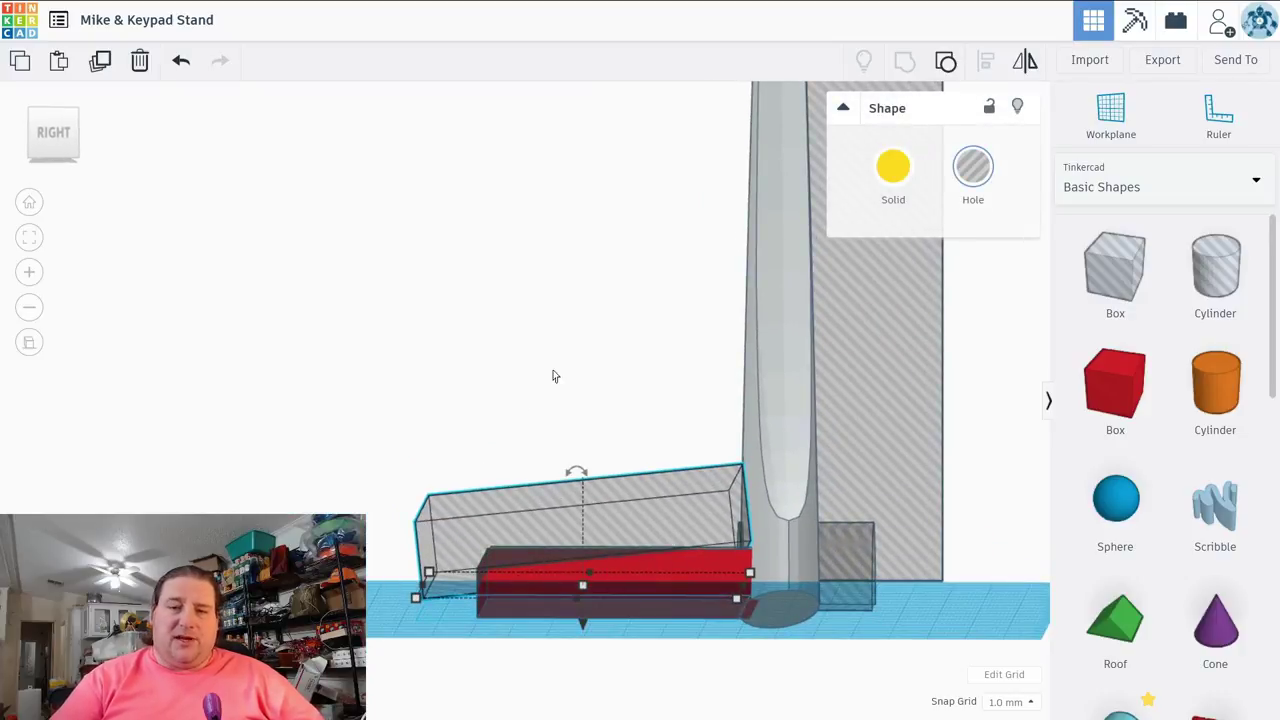
right_click_drag(552, 376, 566, 389)
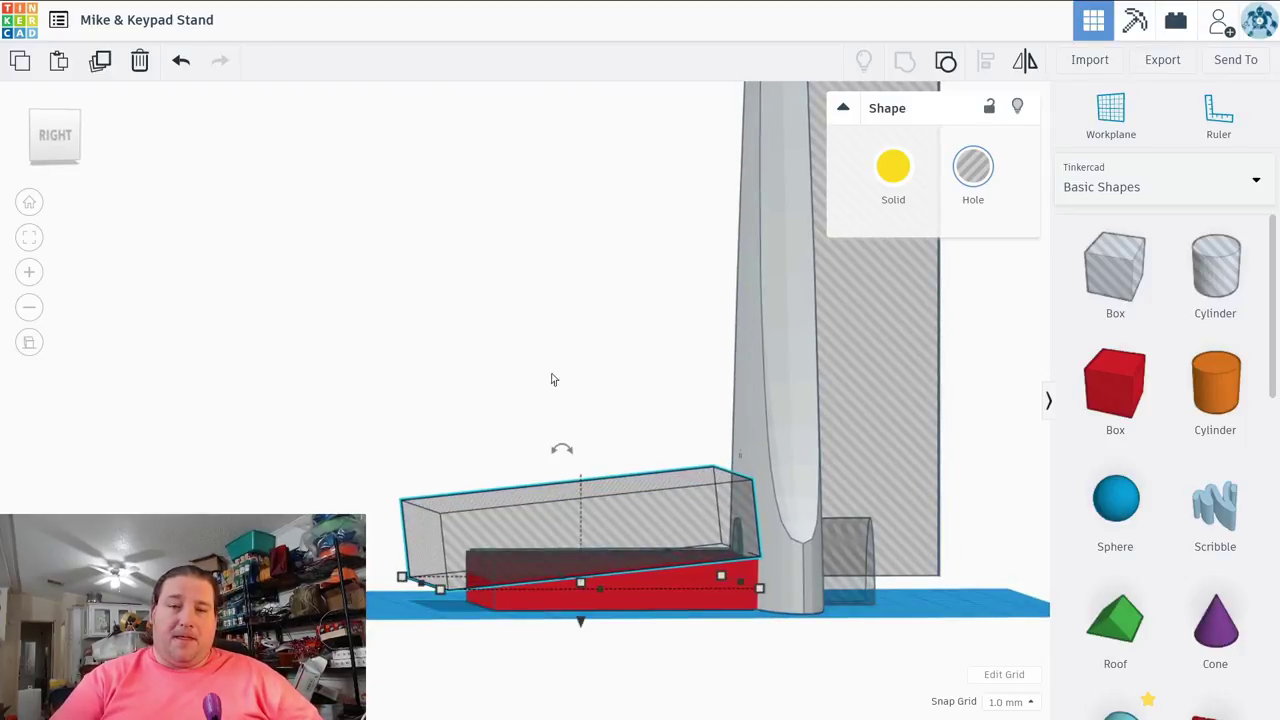
Step: Inspect the hole box and red block from several angles, briefly selecting both together
left_click(601, 347)
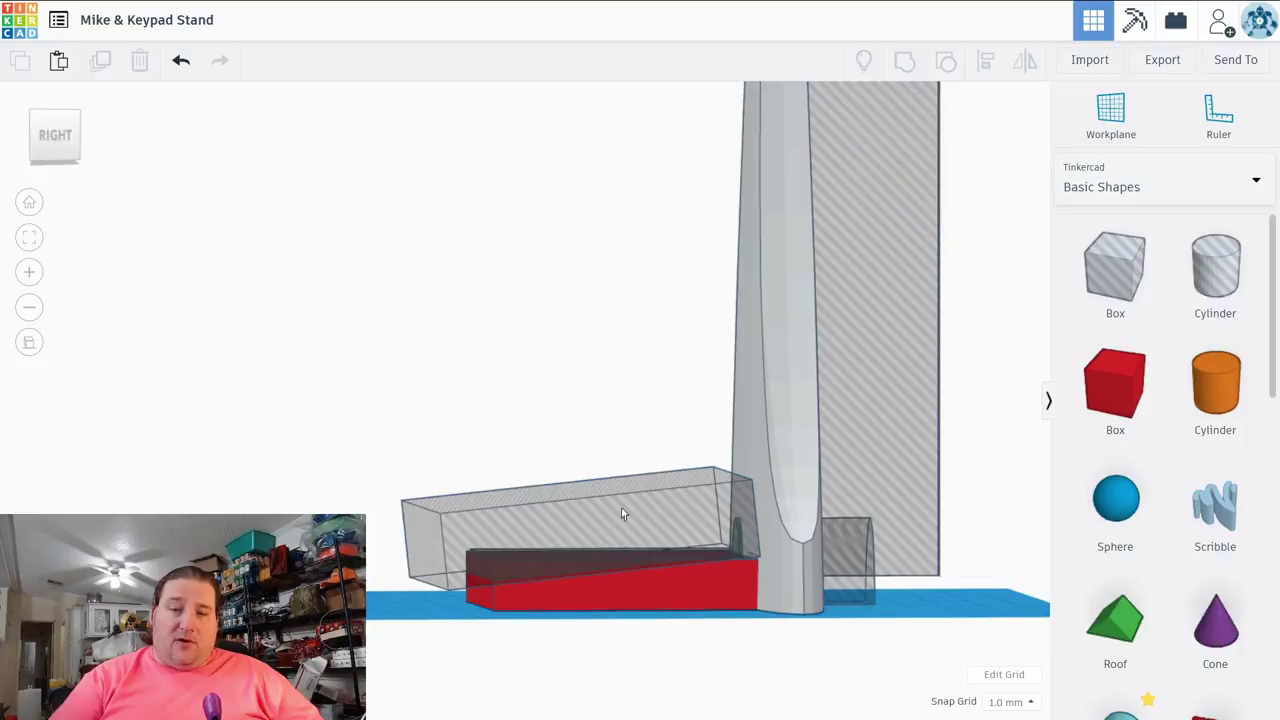
left_click(621, 514)
mouse_move(553, 448)
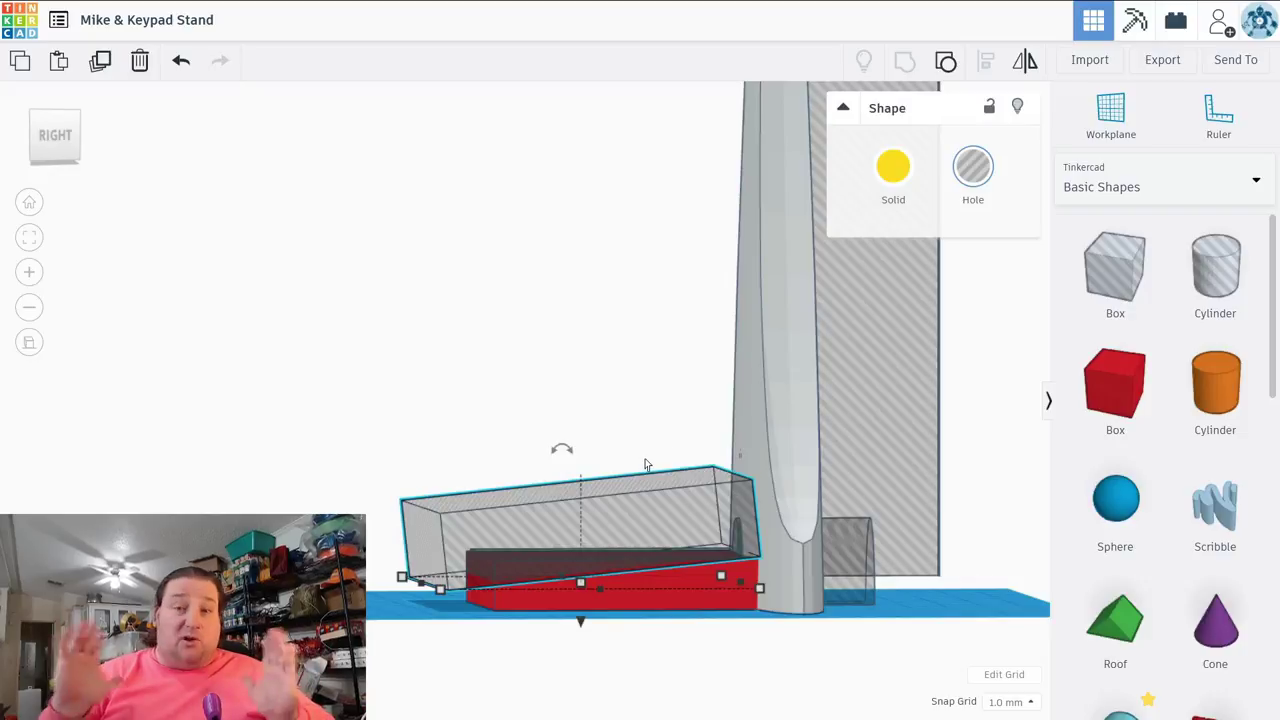
scroll(688, 410, "up", 5)
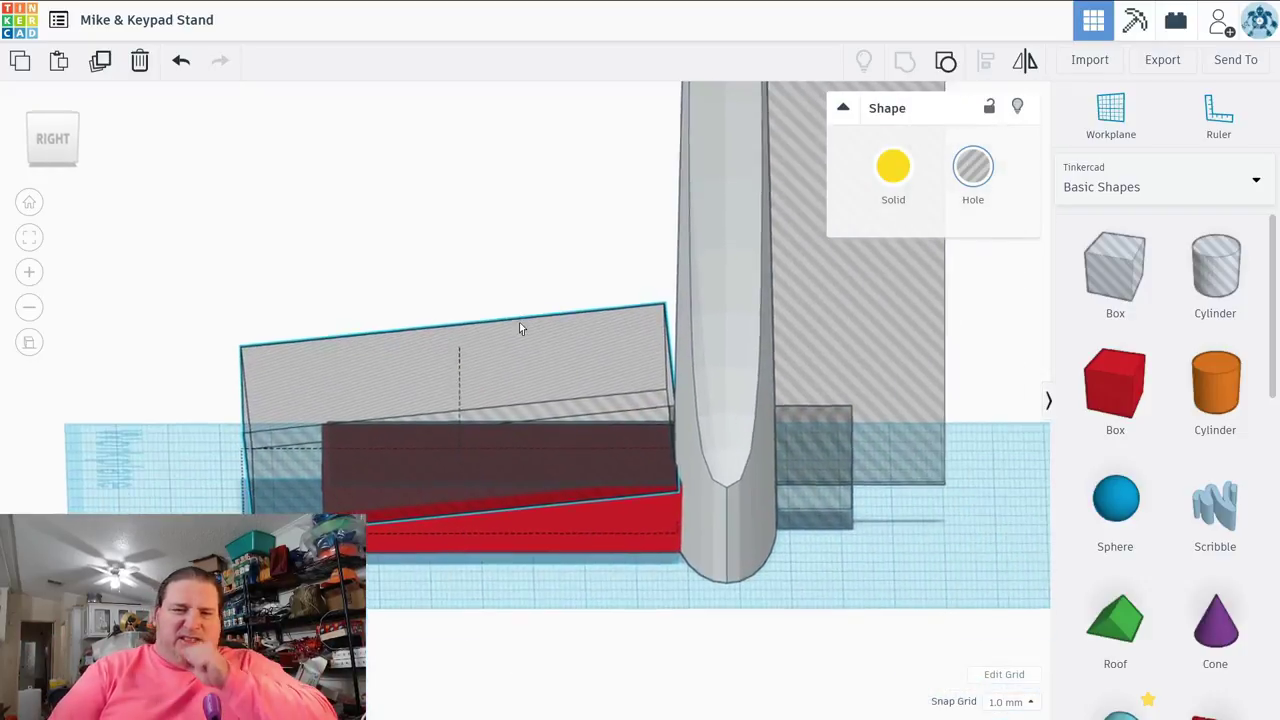
right_click_drag(519, 328, 634, 484)
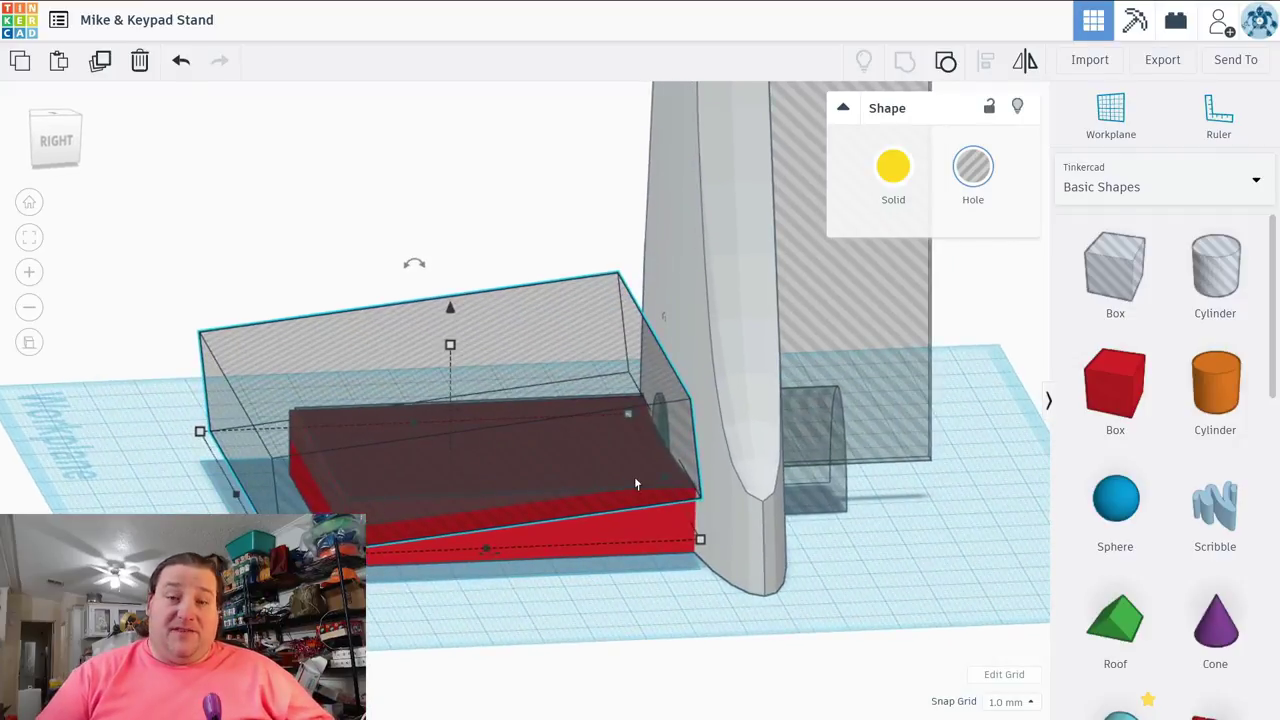
scroll(672, 528, "up", 3)
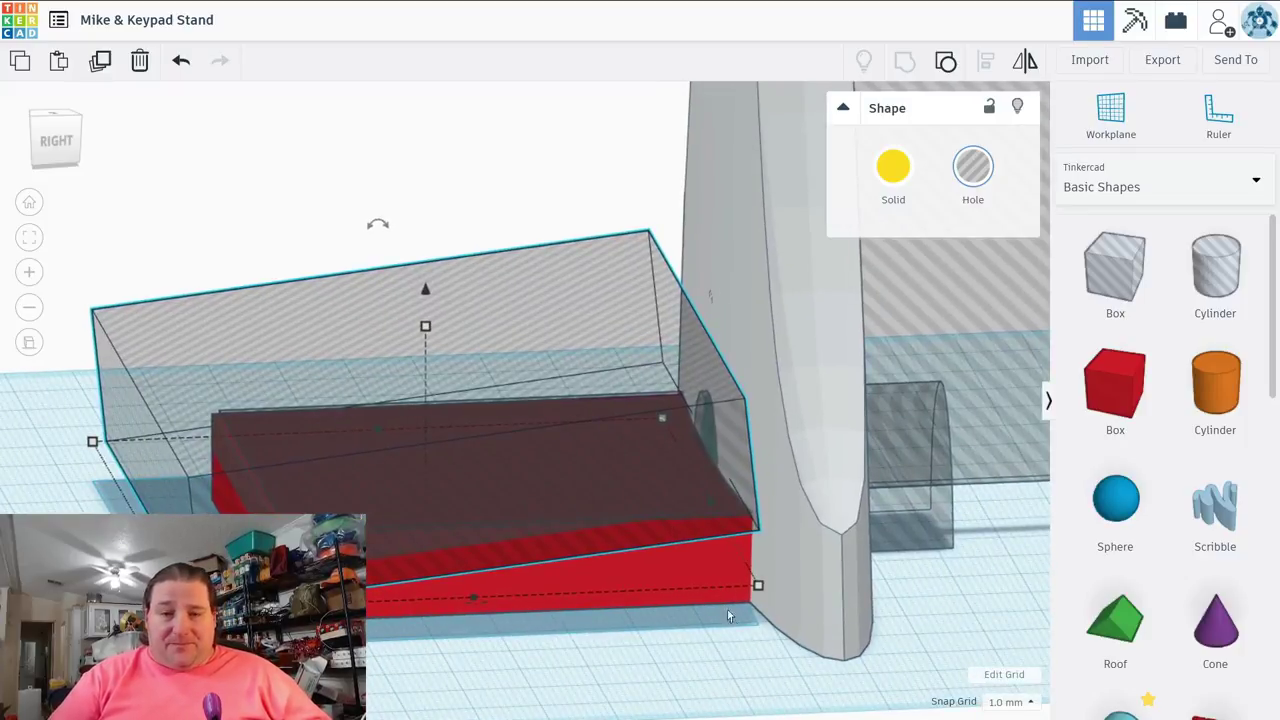
mouse_move(733, 632)
right_mouse_down()
mouse_move(671, 620)
mouse_move(708, 630)
mouse_move(757, 594)
mouse_move(757, 646)
mouse_move(726, 640)
mouse_move(715, 620)
right_mouse_up()
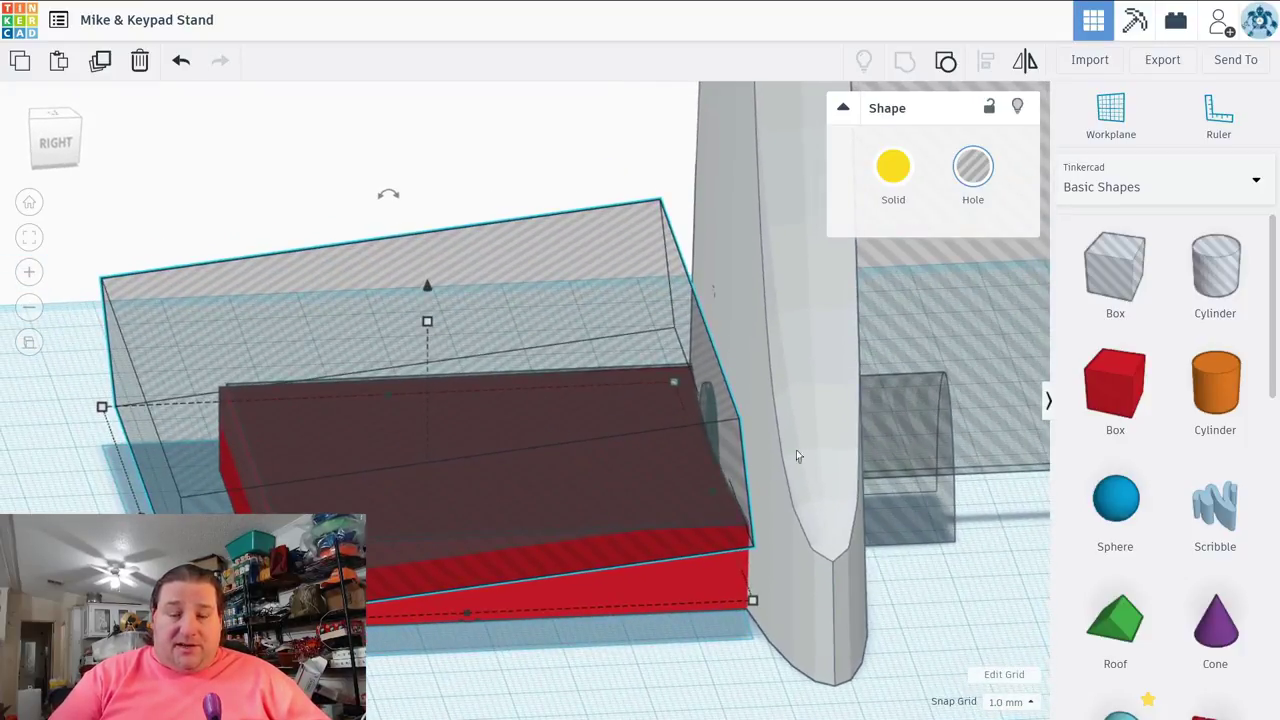
right_click_drag(744, 651, 737, 617)
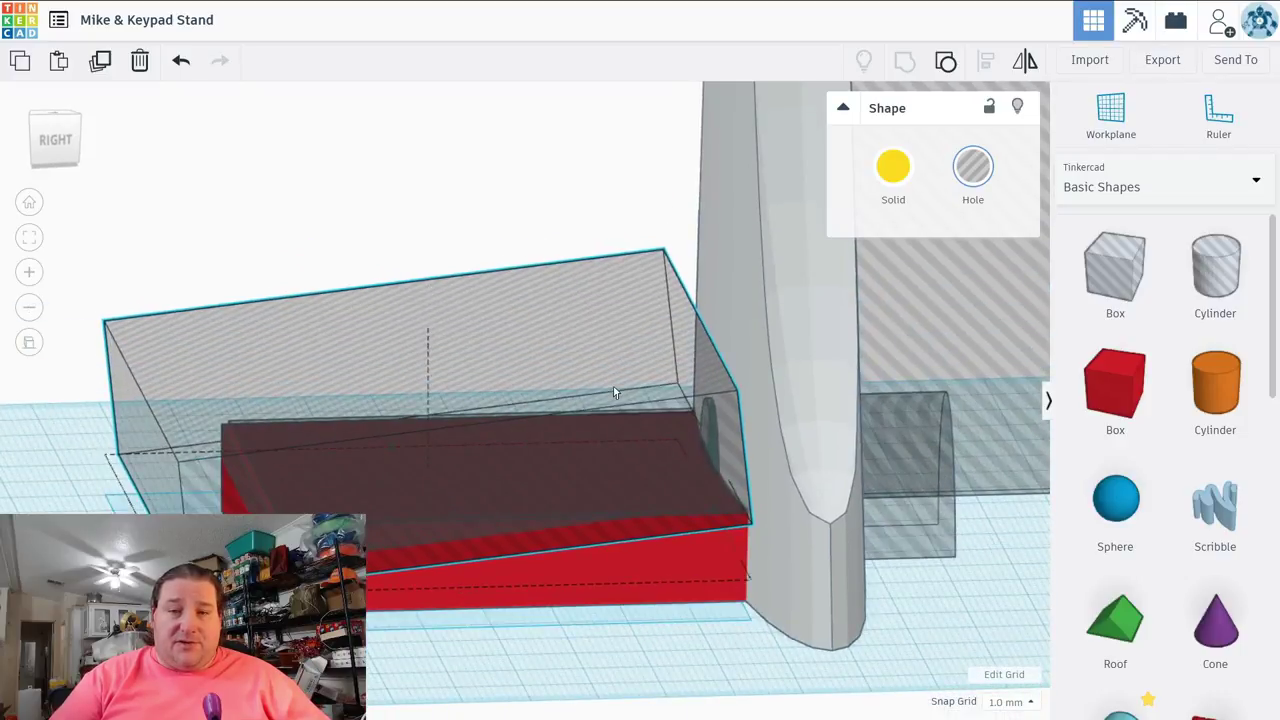
left_click(641, 557, "shift")
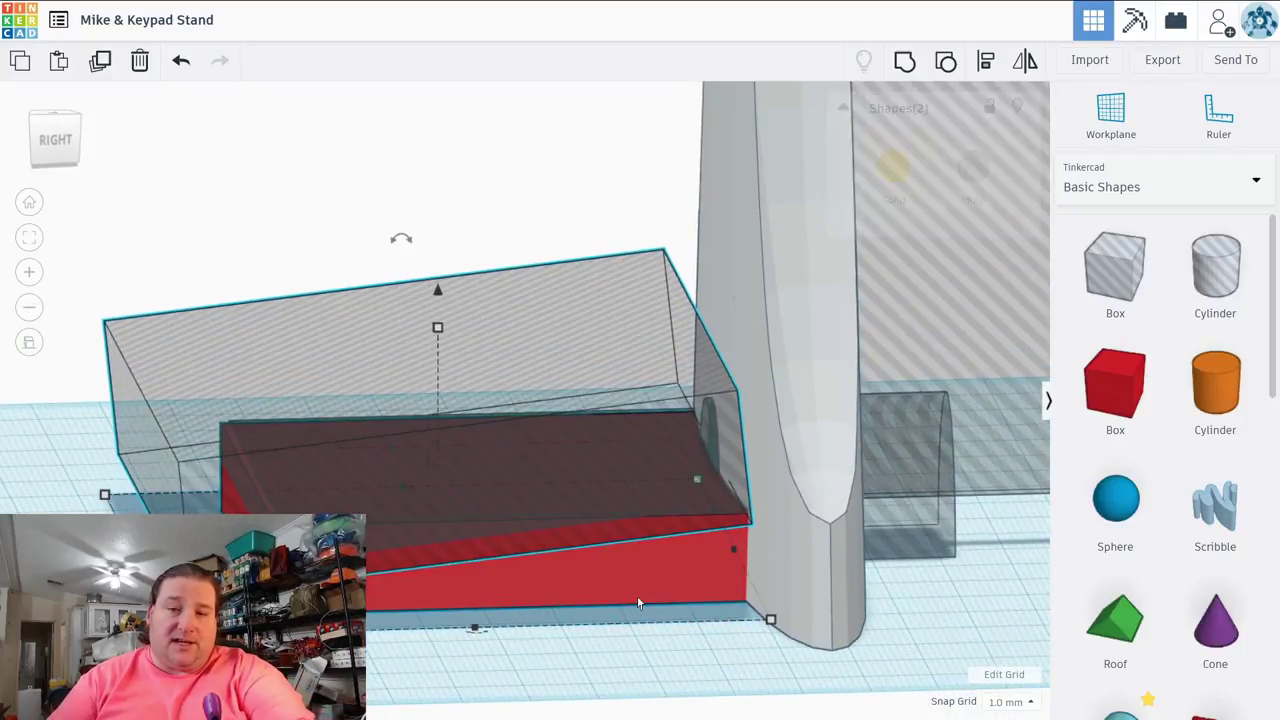
left_click(690, 668)
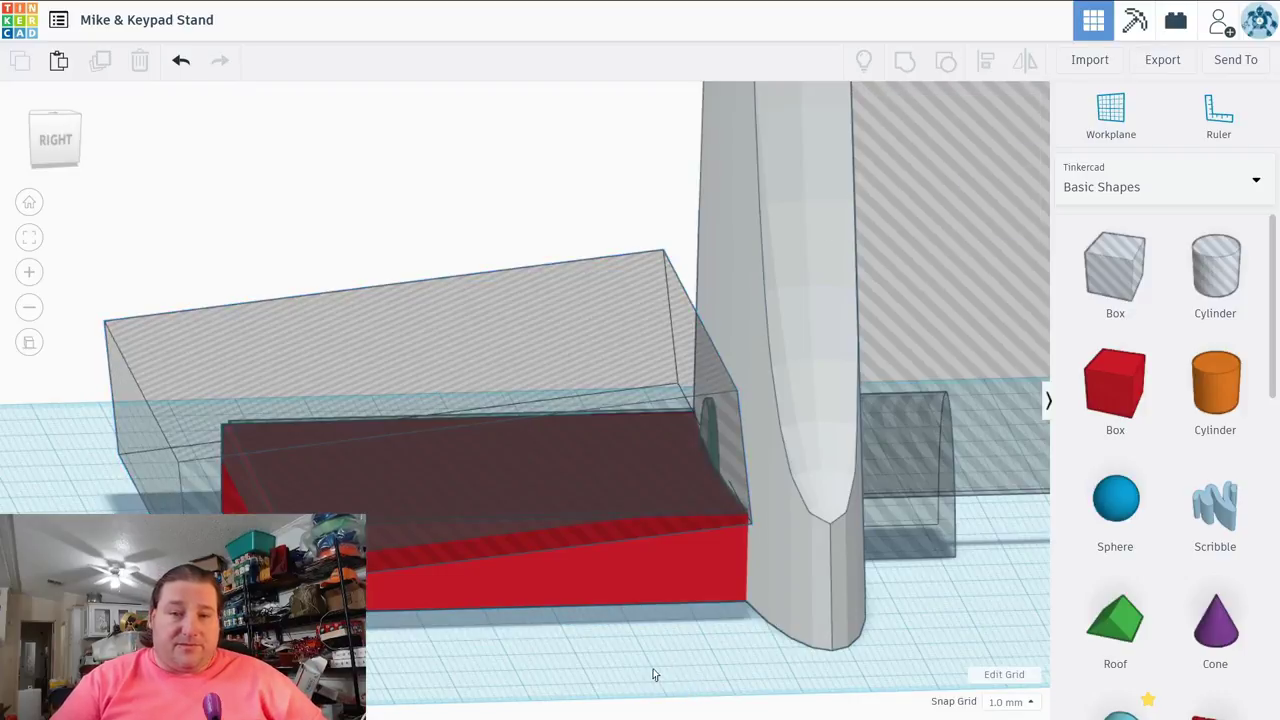
right_click_drag(651, 674, 831, 689)
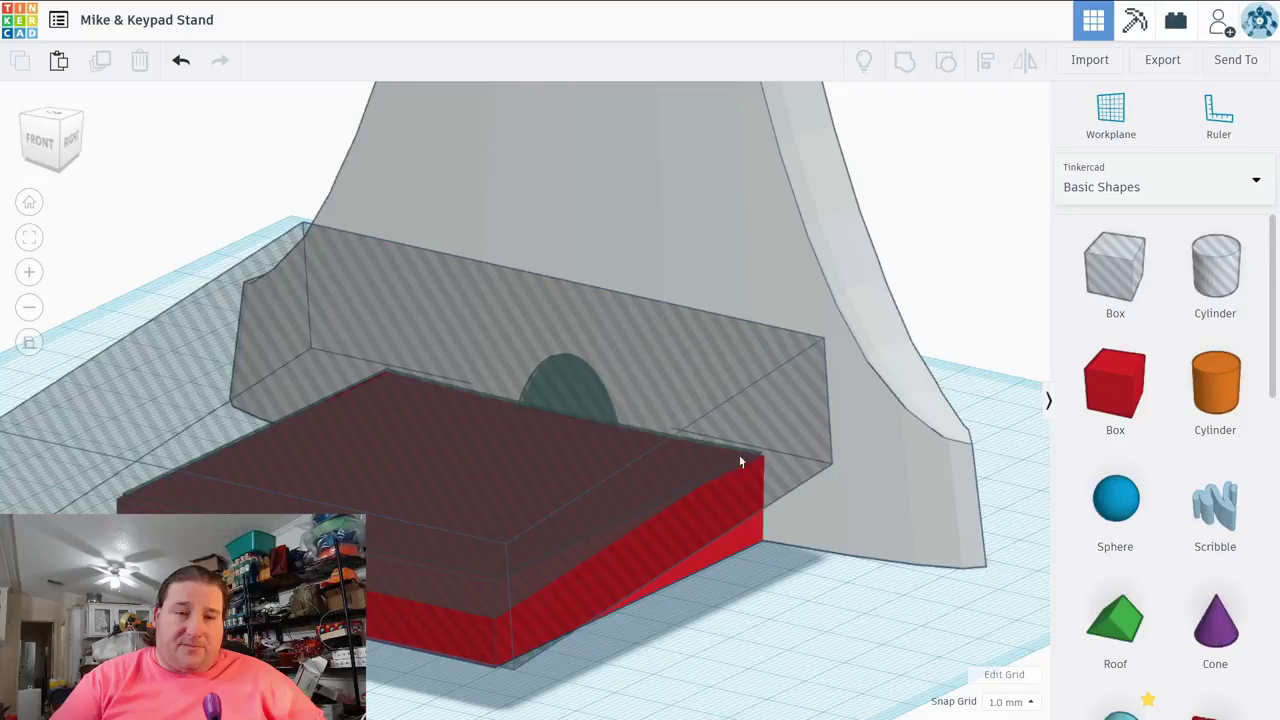
right_click_drag(741, 462, 860, 560)
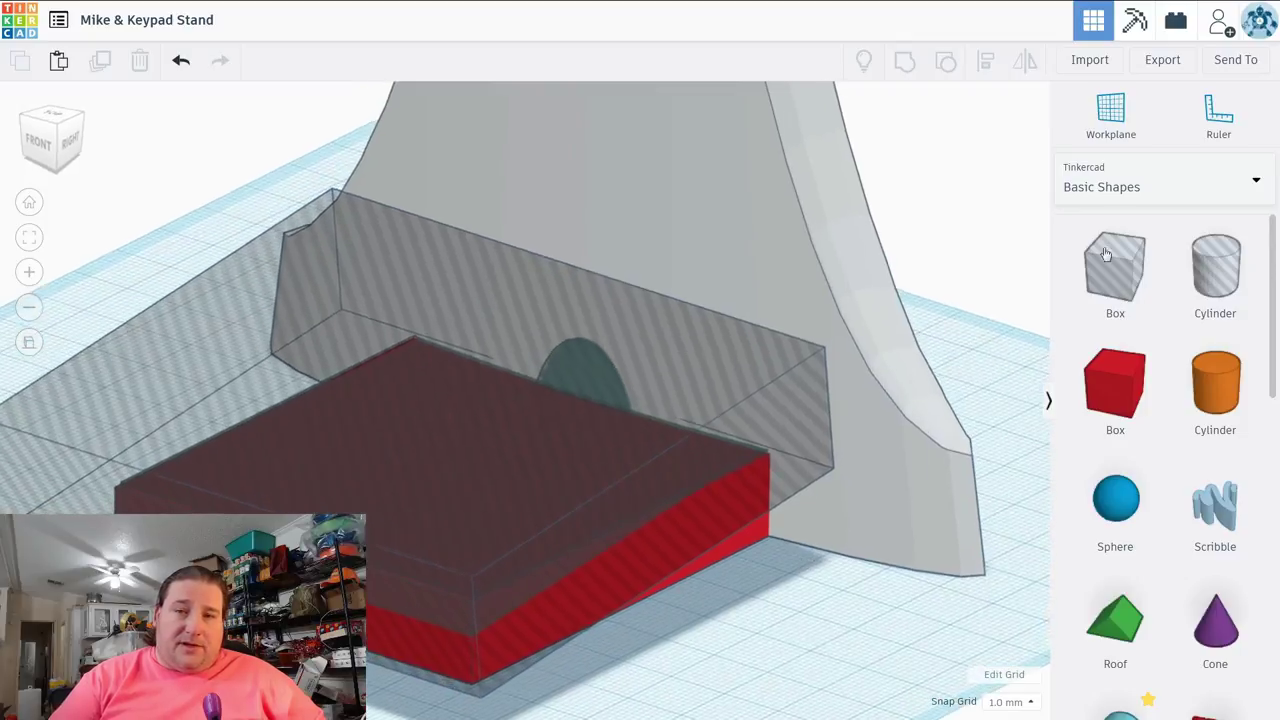
Step: Place a workplane on the hole box's slanted face and reduce its depth to about 79.85 mm
left_click(1112, 116)
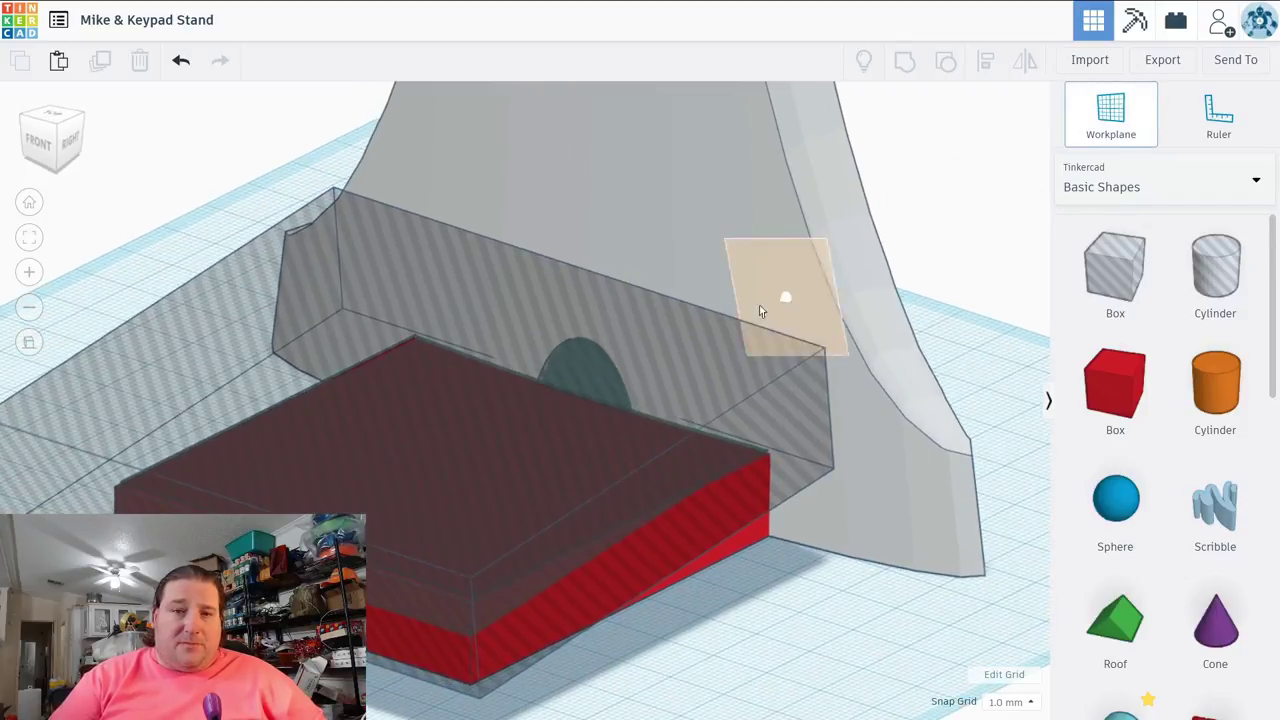
left_click(232, 310)
left_click(635, 380)
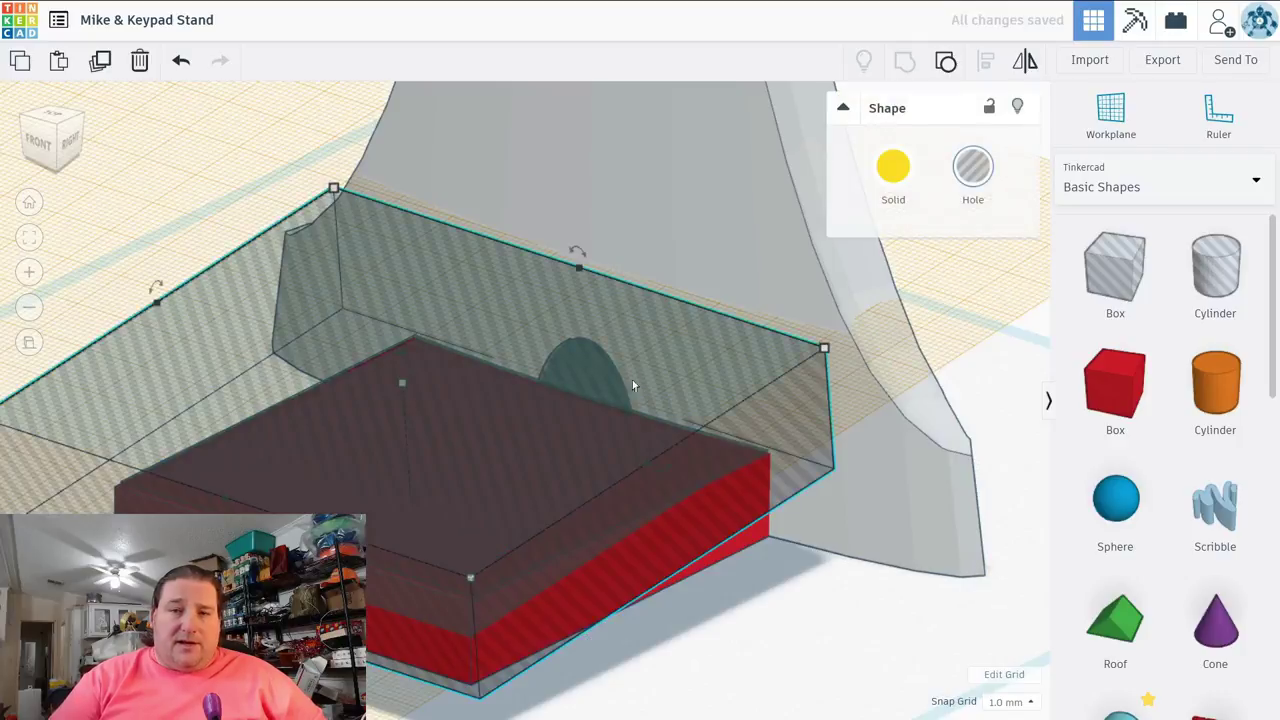
mouse_move(577, 283)
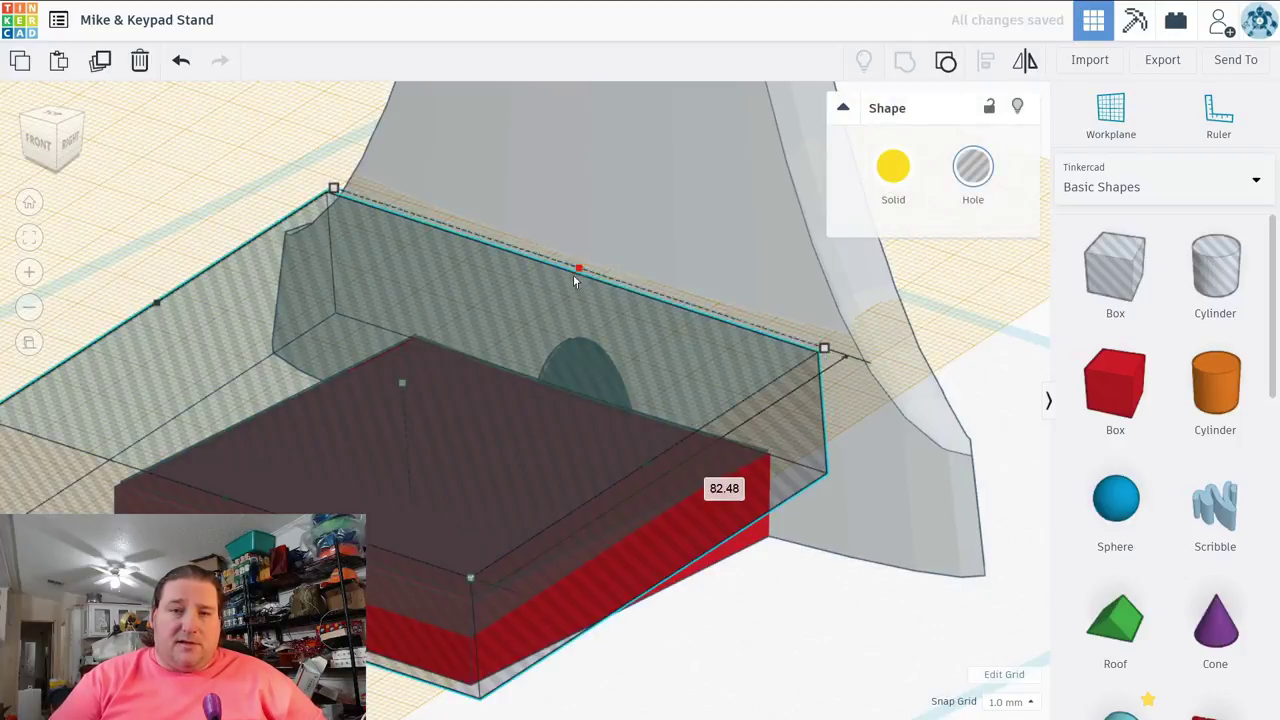
left_click_drag(575, 281, 572, 284)
left_click(791, 606)
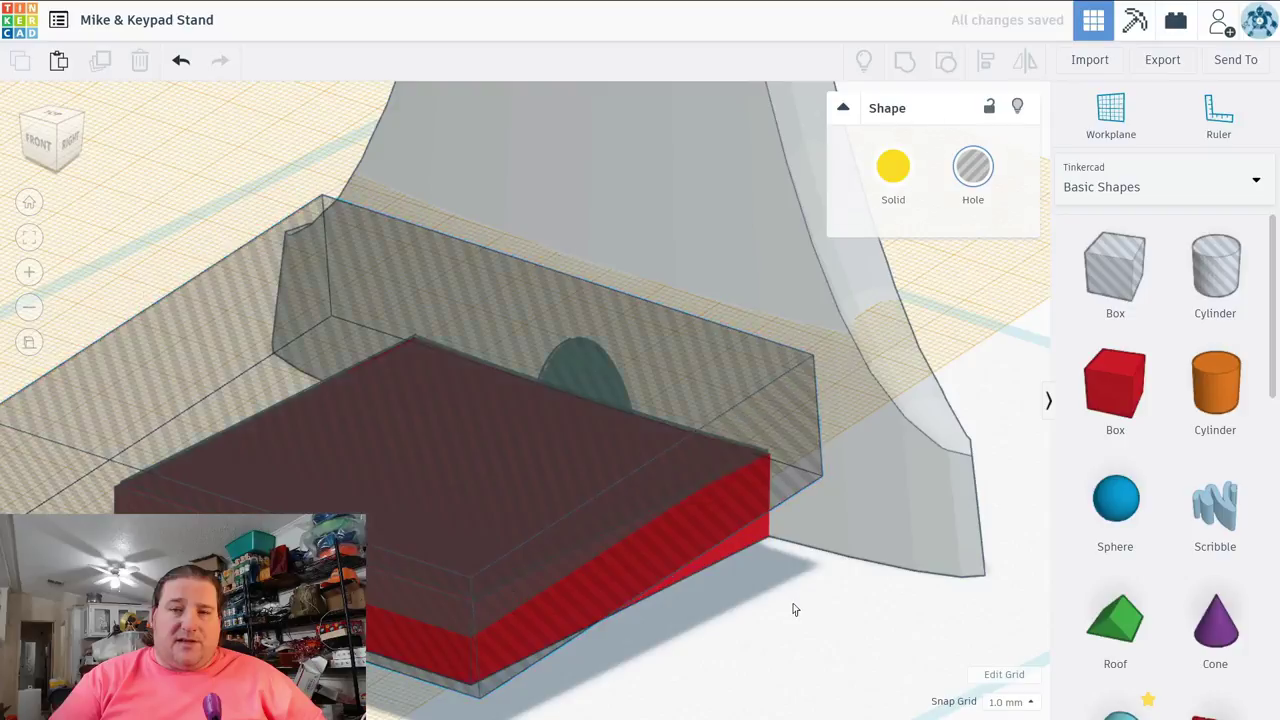
right_click_drag(990, 370, 609, 451)
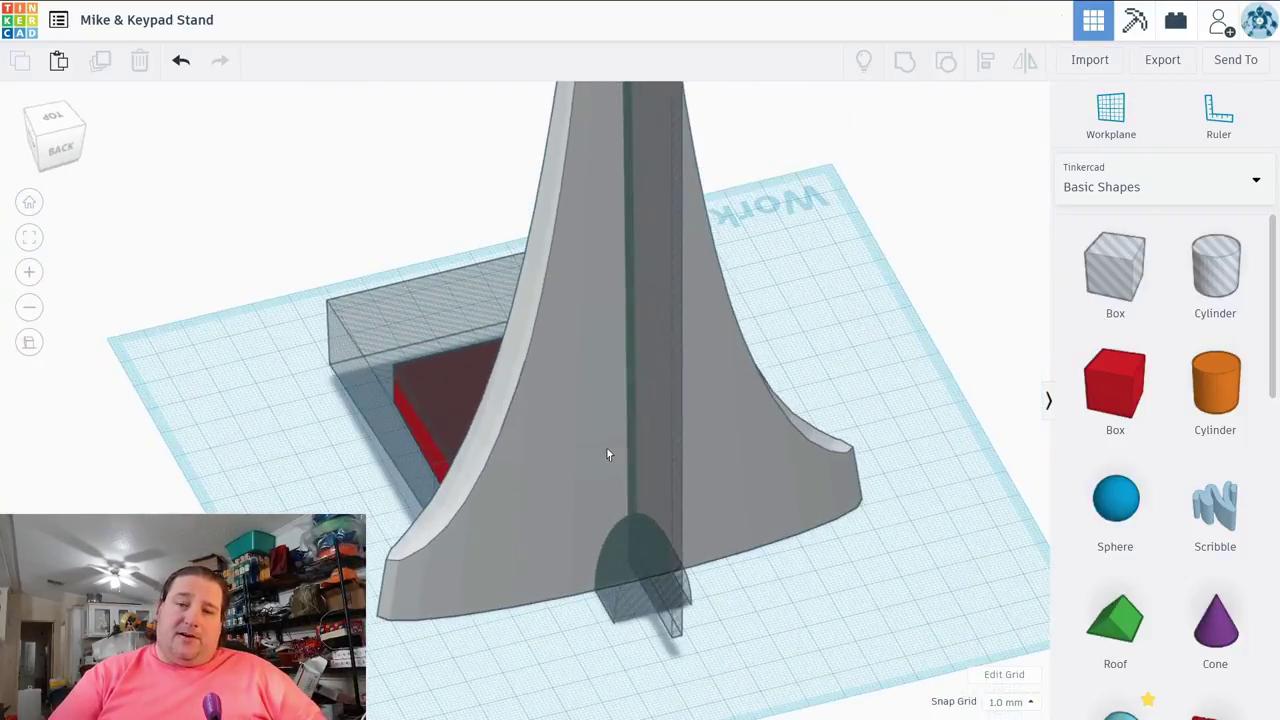
Step: Check the post, dome and red box, then select the cylinder hole at the post top
left_click(654, 429)
right_click_drag(857, 520, 571, 591)
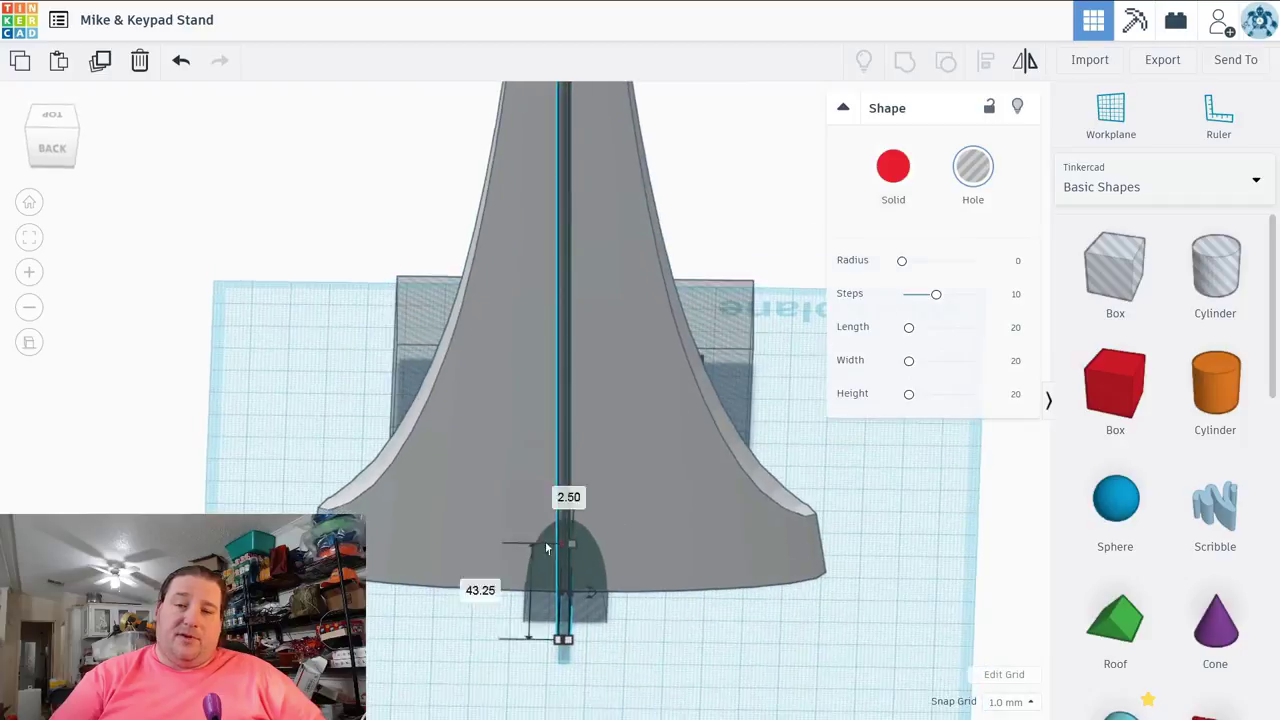
left_click(594, 583)
right_click_drag(820, 612, 589, 560)
right_click_drag(716, 566, 540, 440)
left_click(541, 440)
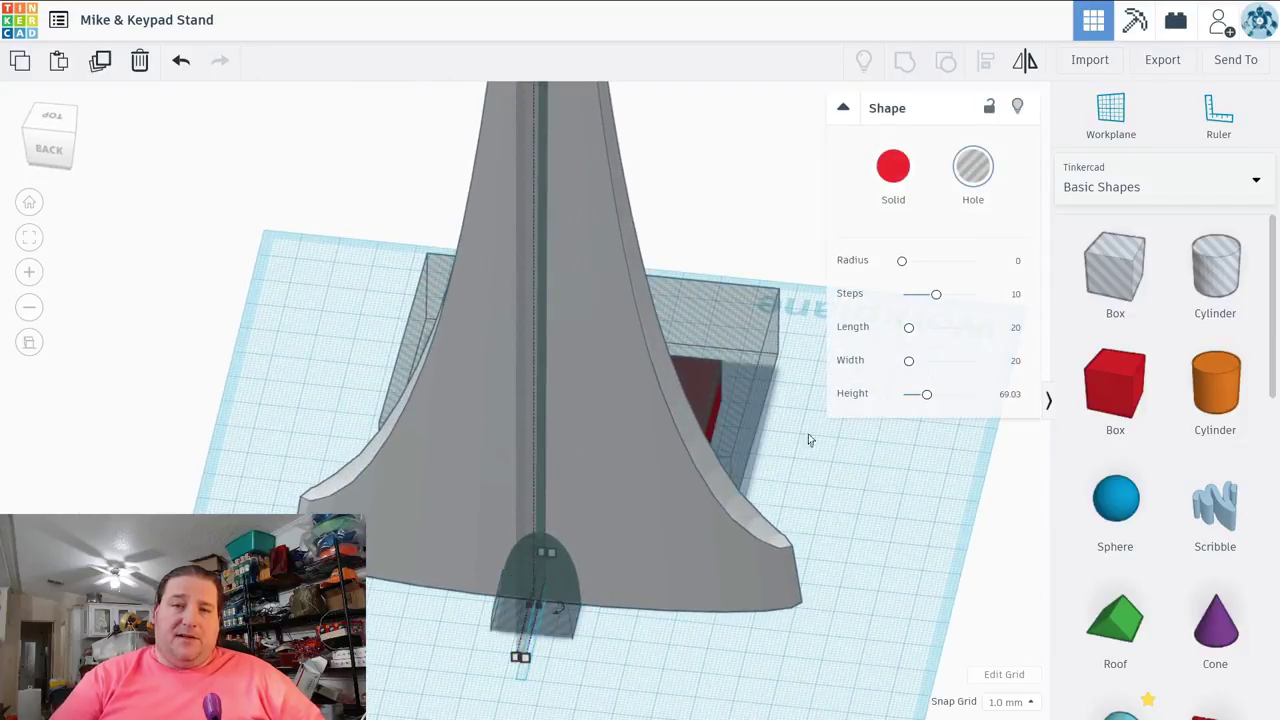
right_click_drag(806, 437, 748, 368)
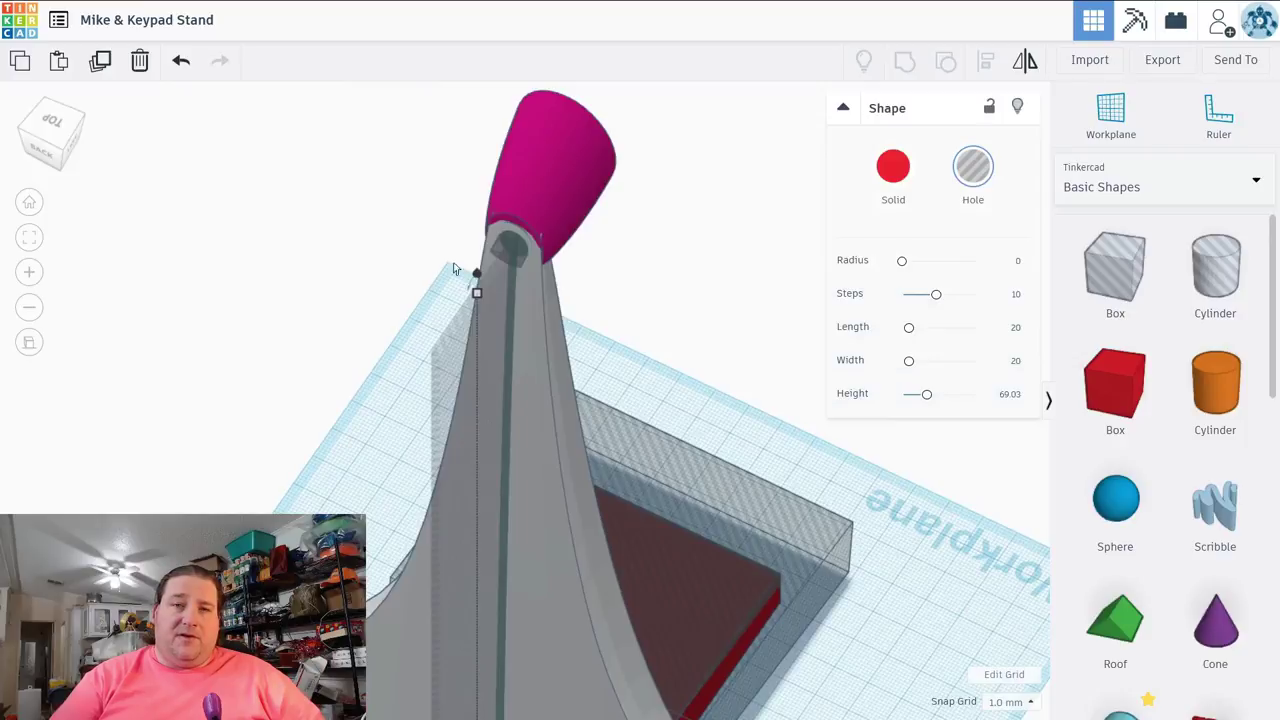
right_click_drag(668, 375, 512, 219)
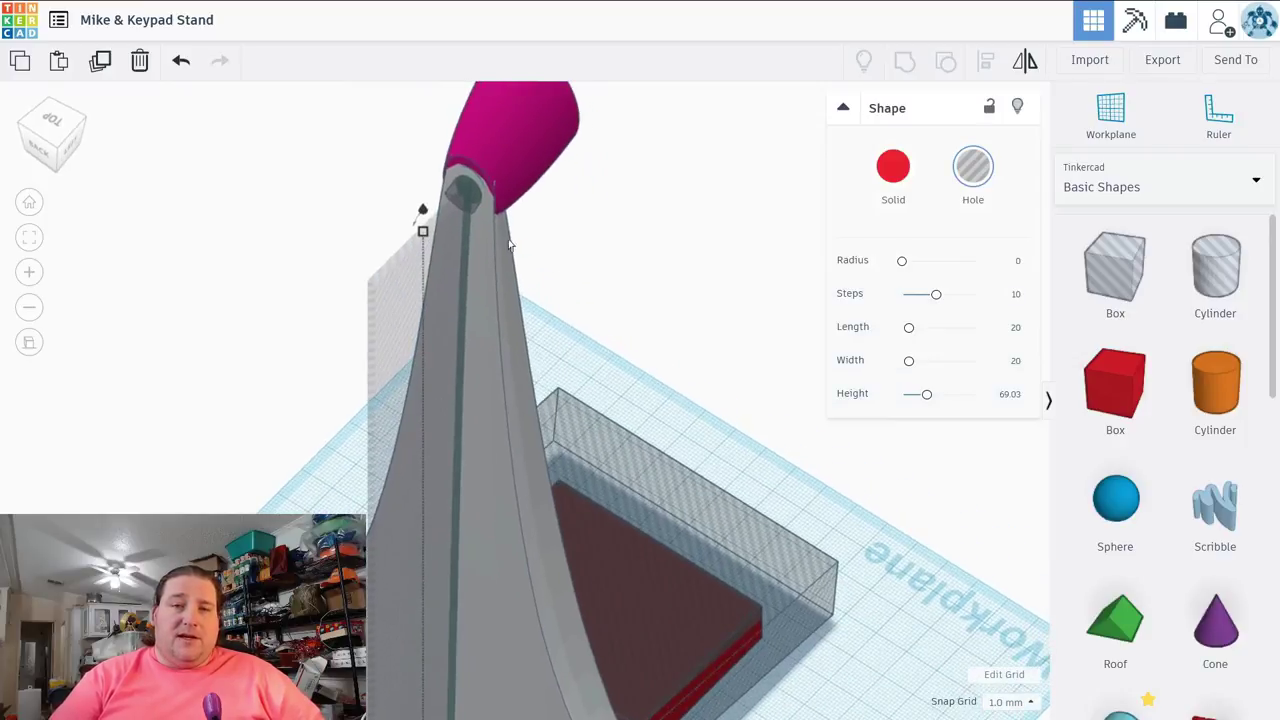
scroll(620, 249, "up", 5)
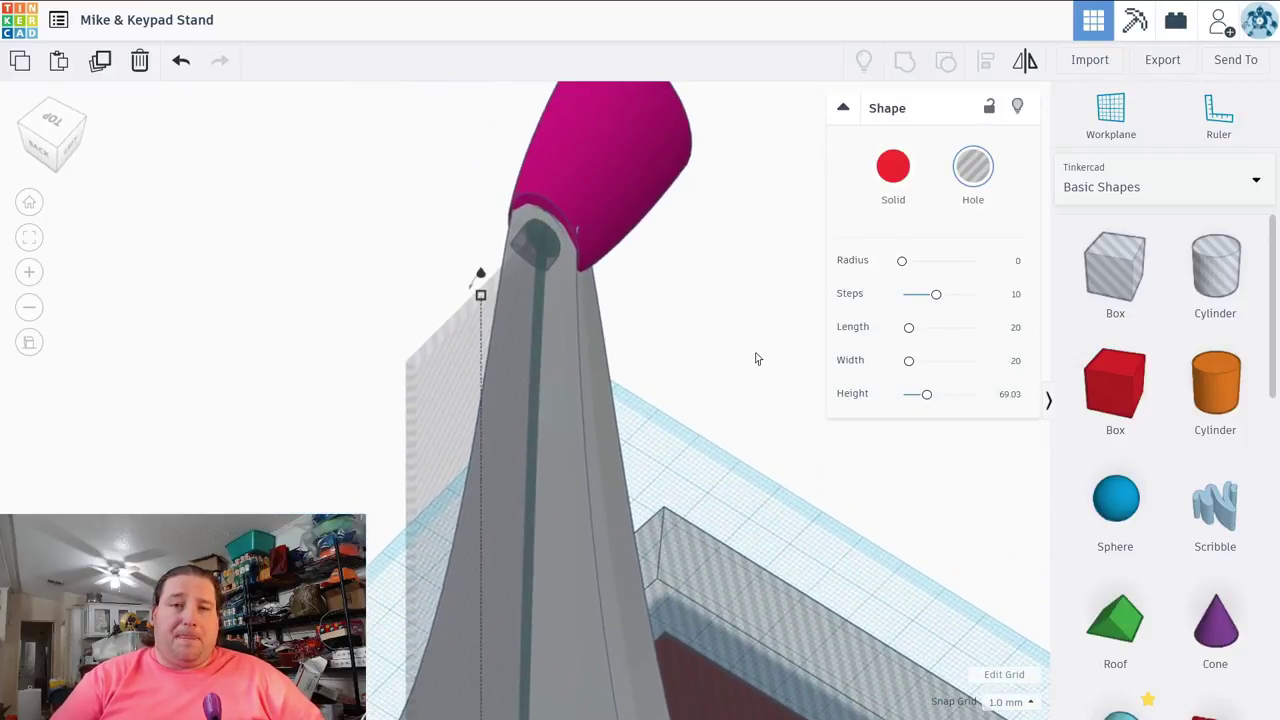
left_click(525, 165)
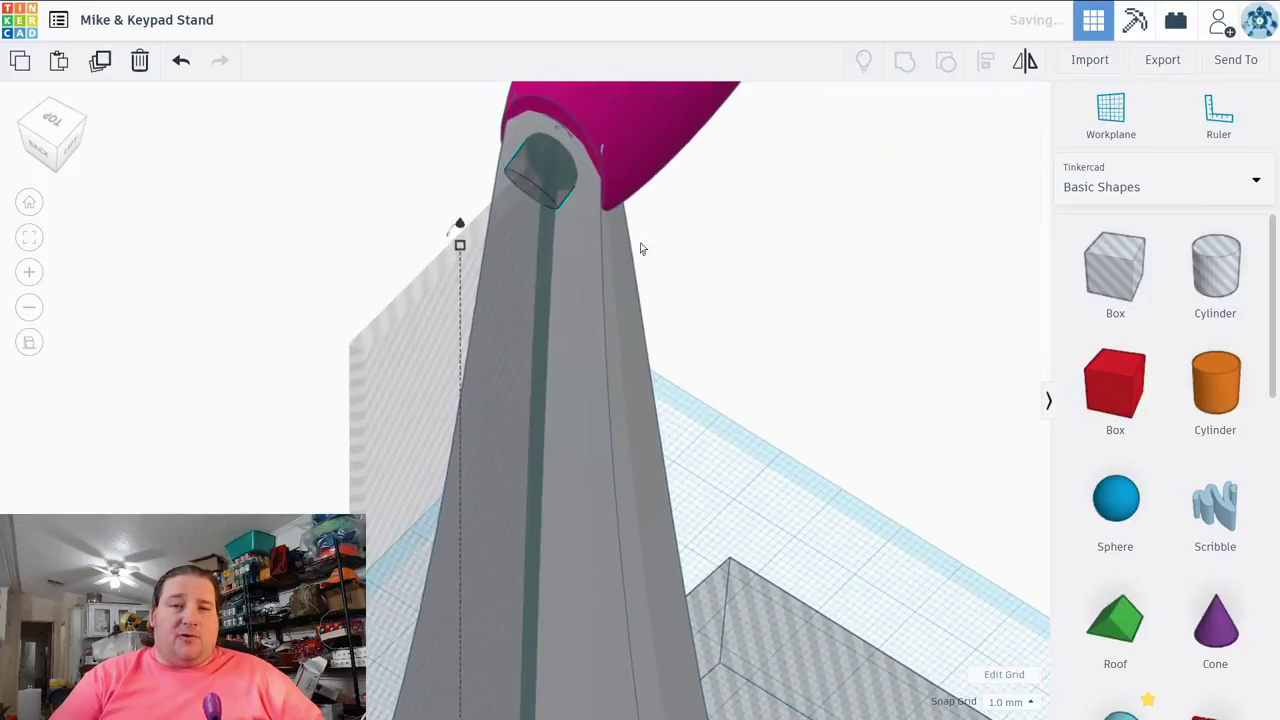
right_click_drag(737, 334, 740, 400)
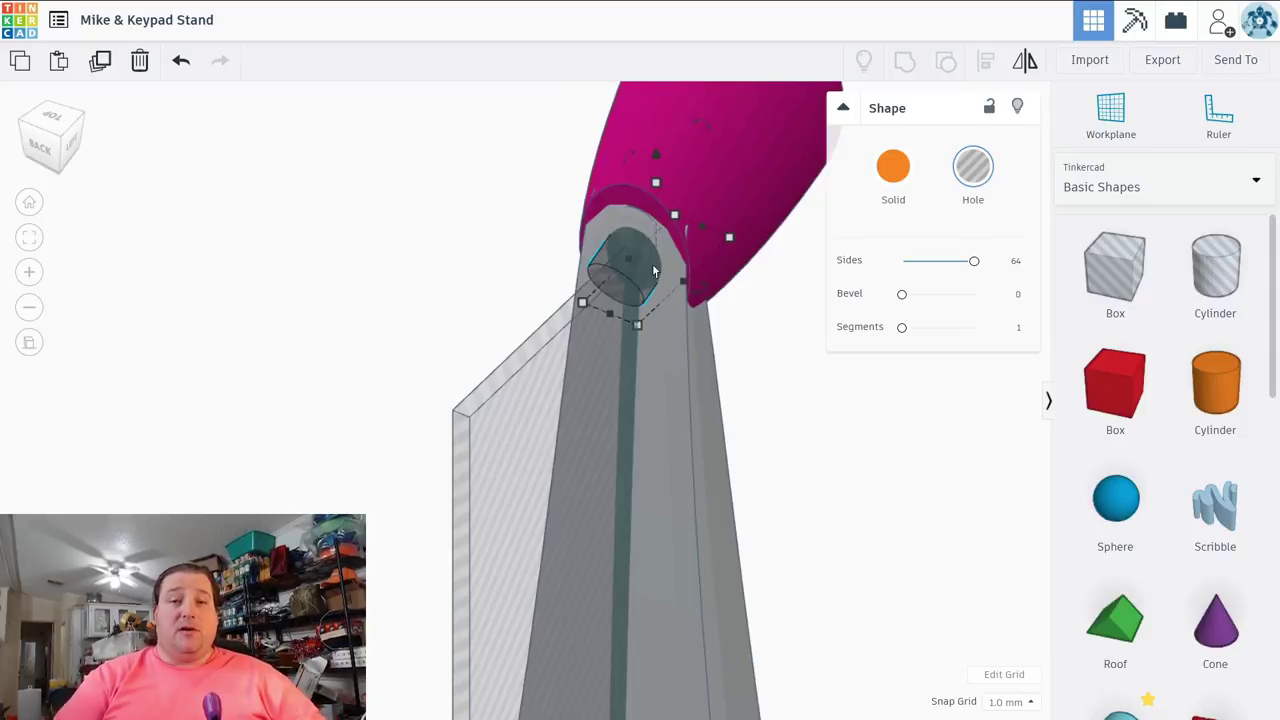
Step: Place a workplane on the stand's face and set the hole to 9 by 9 mm
left_click(1111, 115)
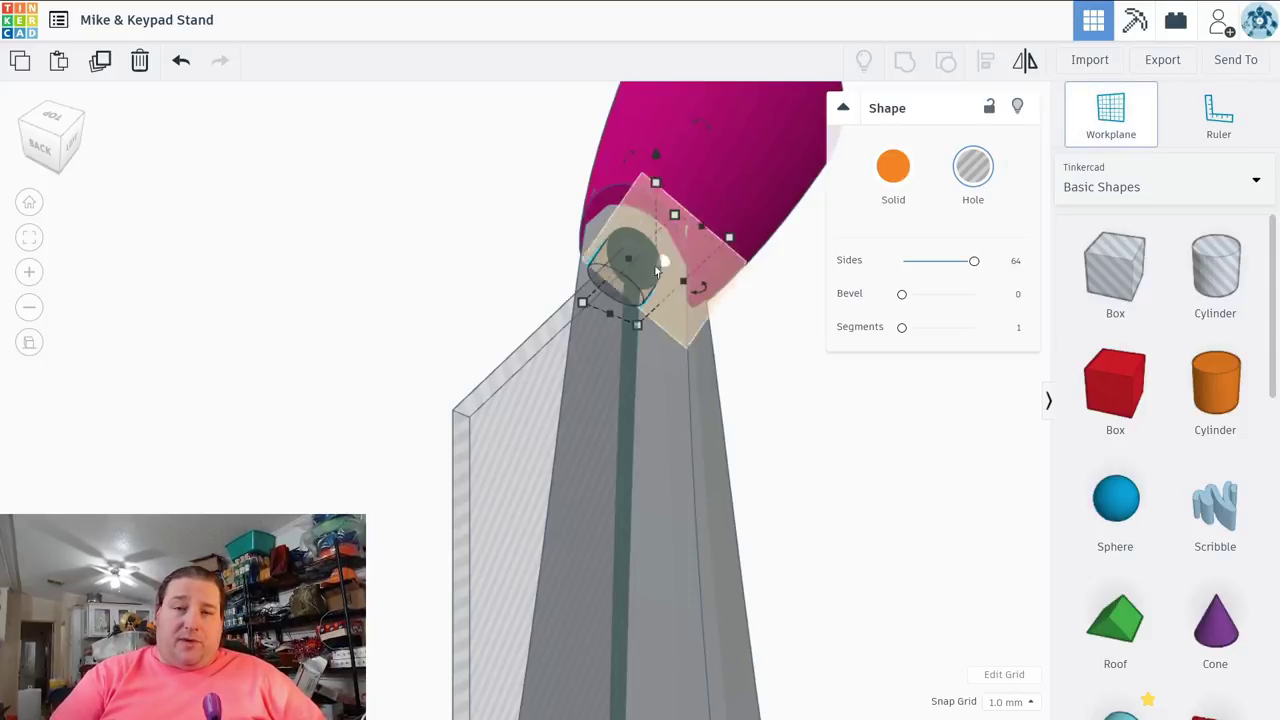
left_click(592, 305)
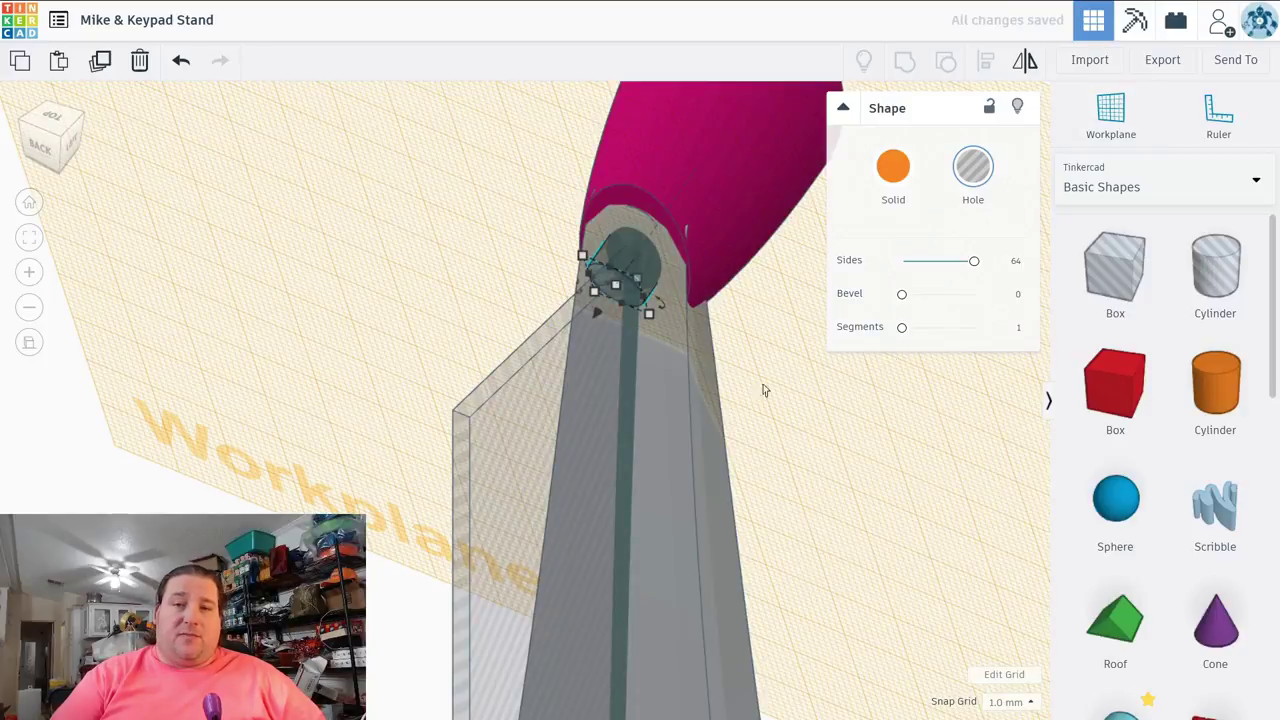
mouse_move(582, 256)
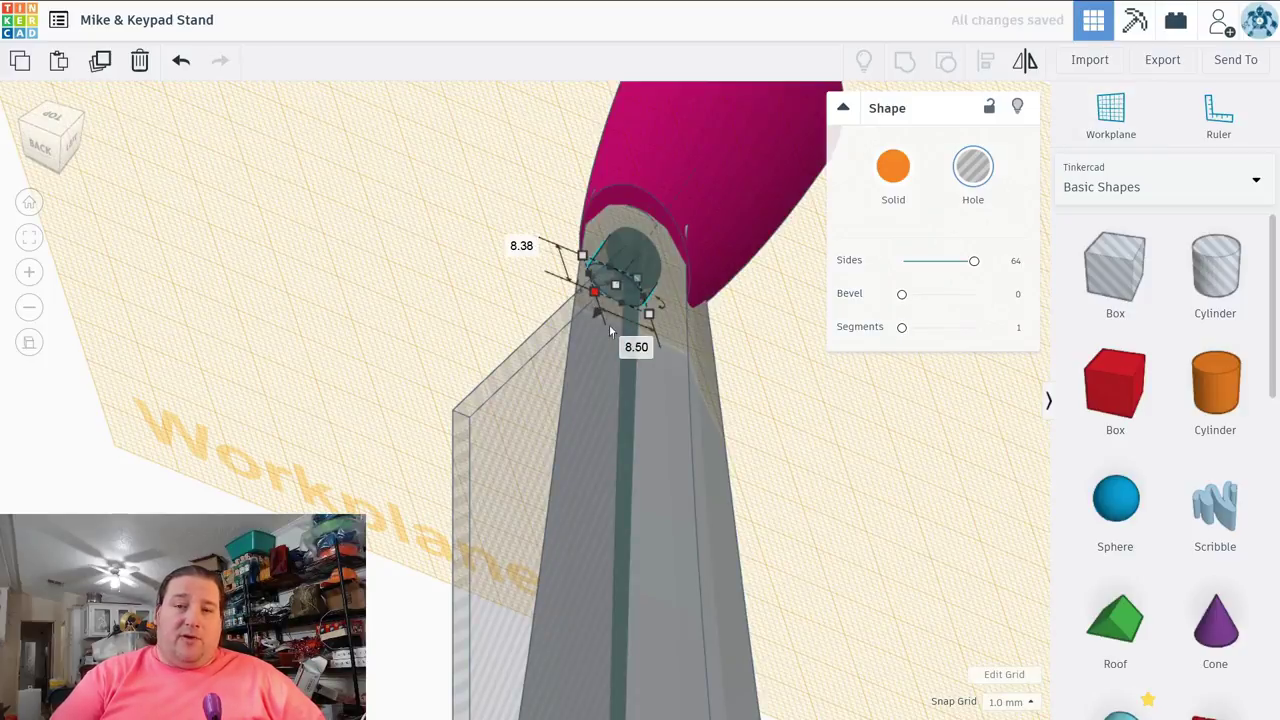
left_click(524, 247)
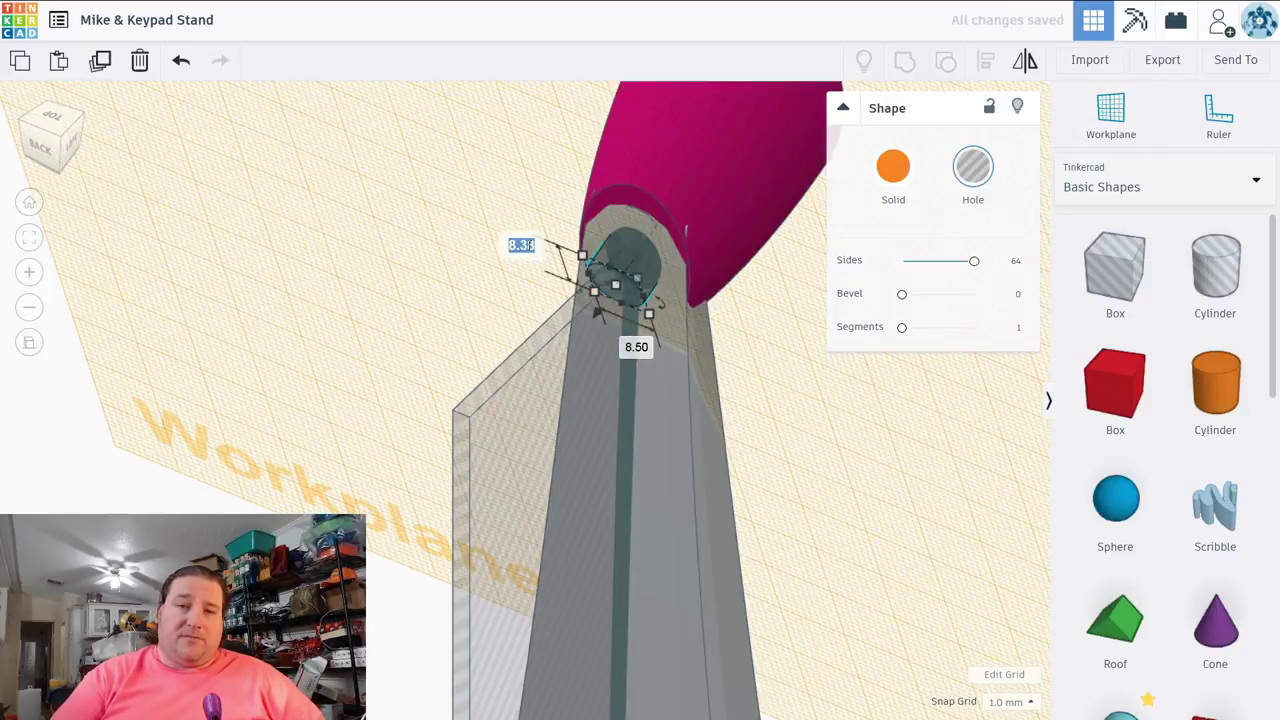
left_click(634, 348)
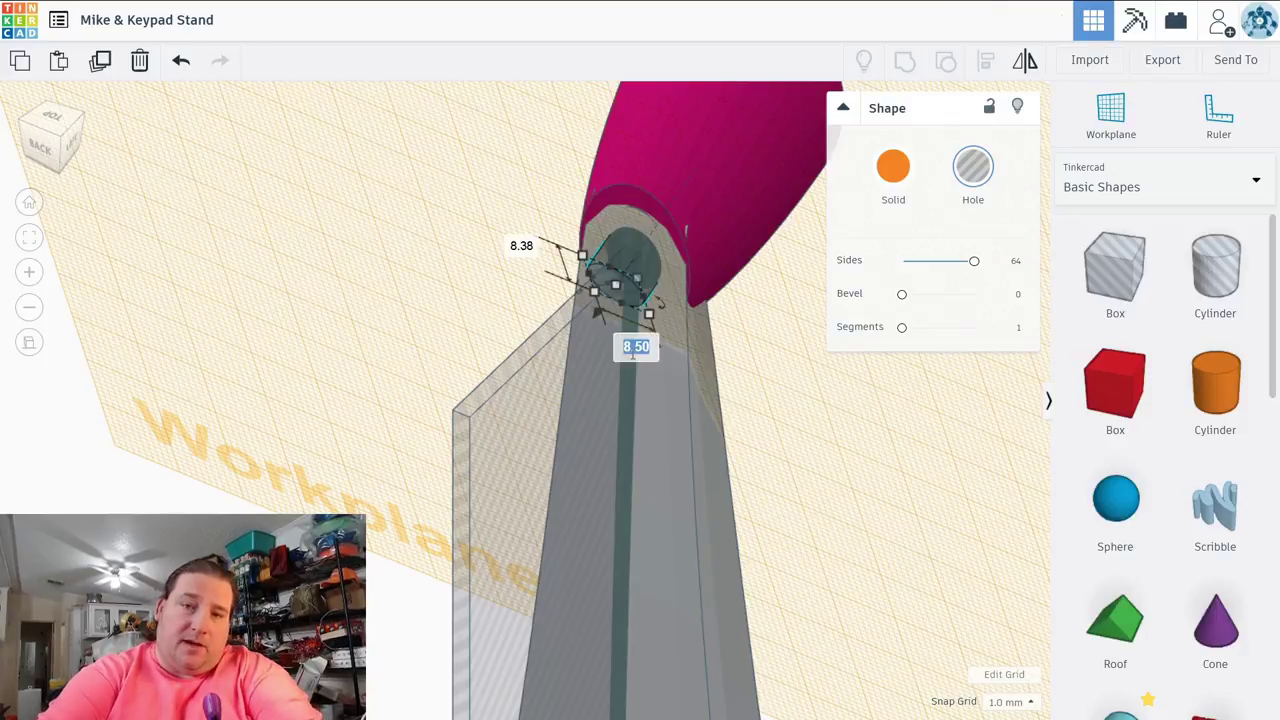
key("Tab")
type("9")
key("Tab")
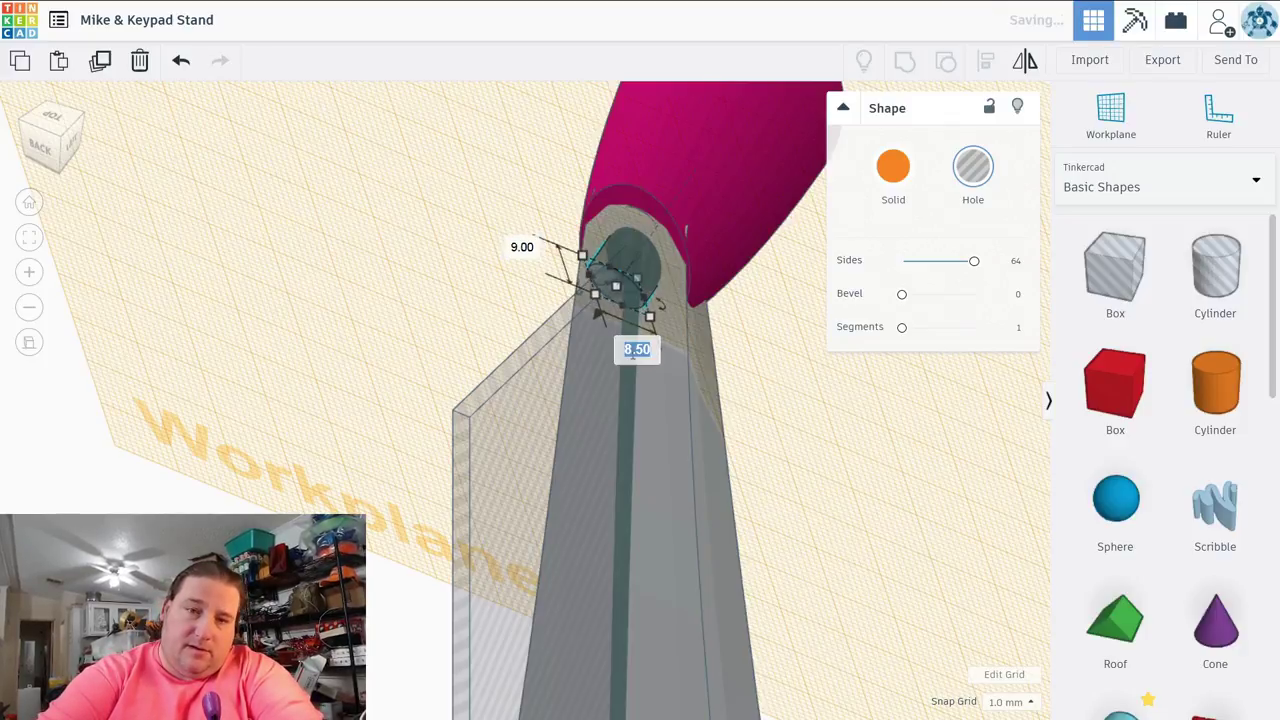
type("9")
key("Return")
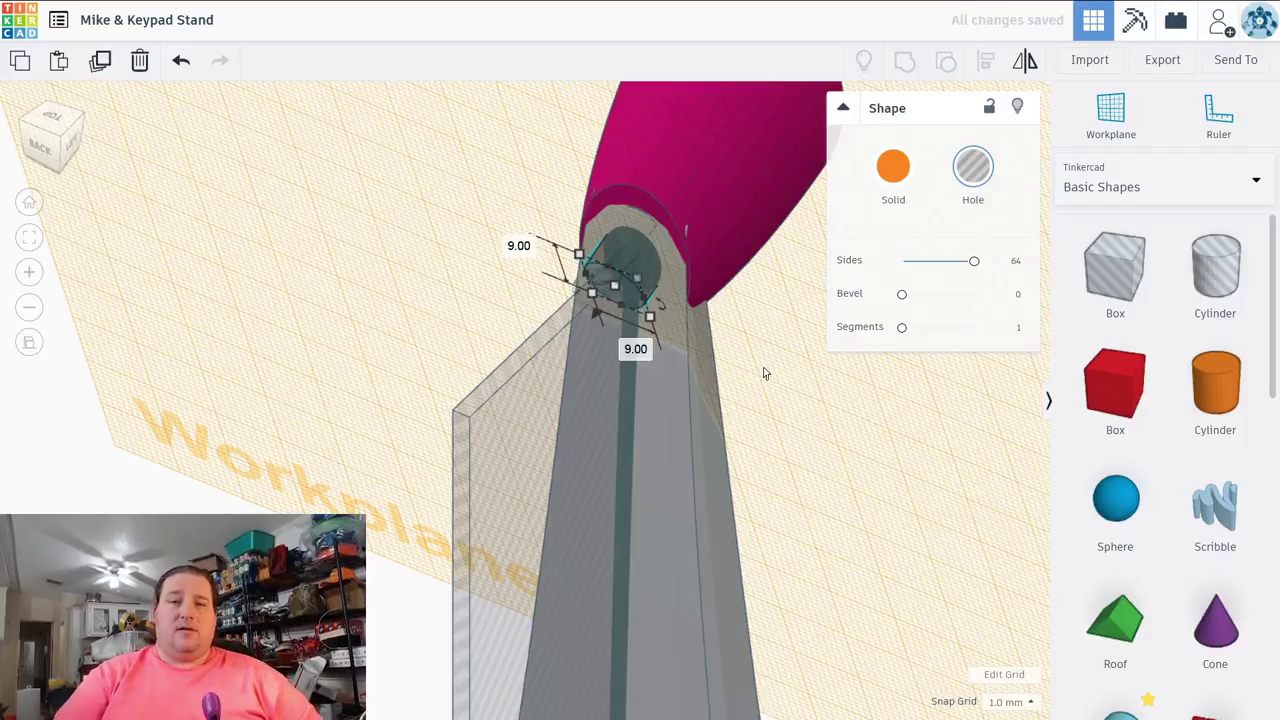
right_click_drag(788, 380, 830, 407)
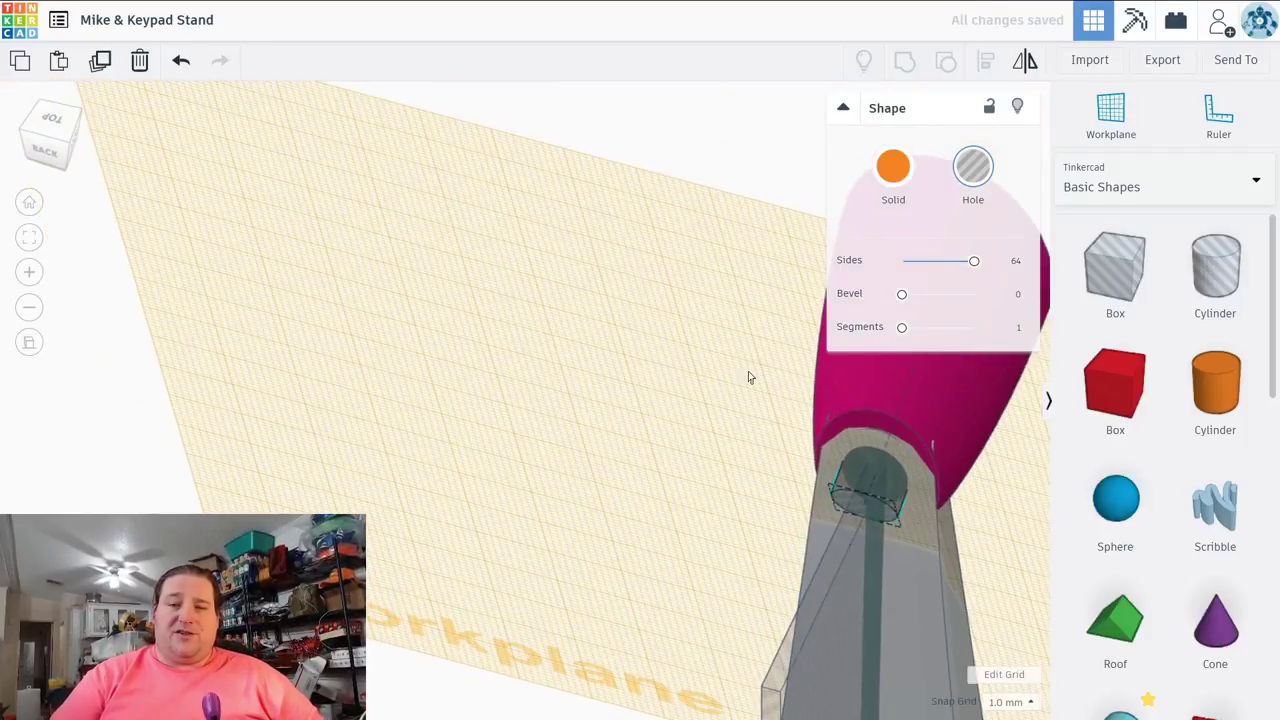
middle_click_drag(748, 374, 246, 234)
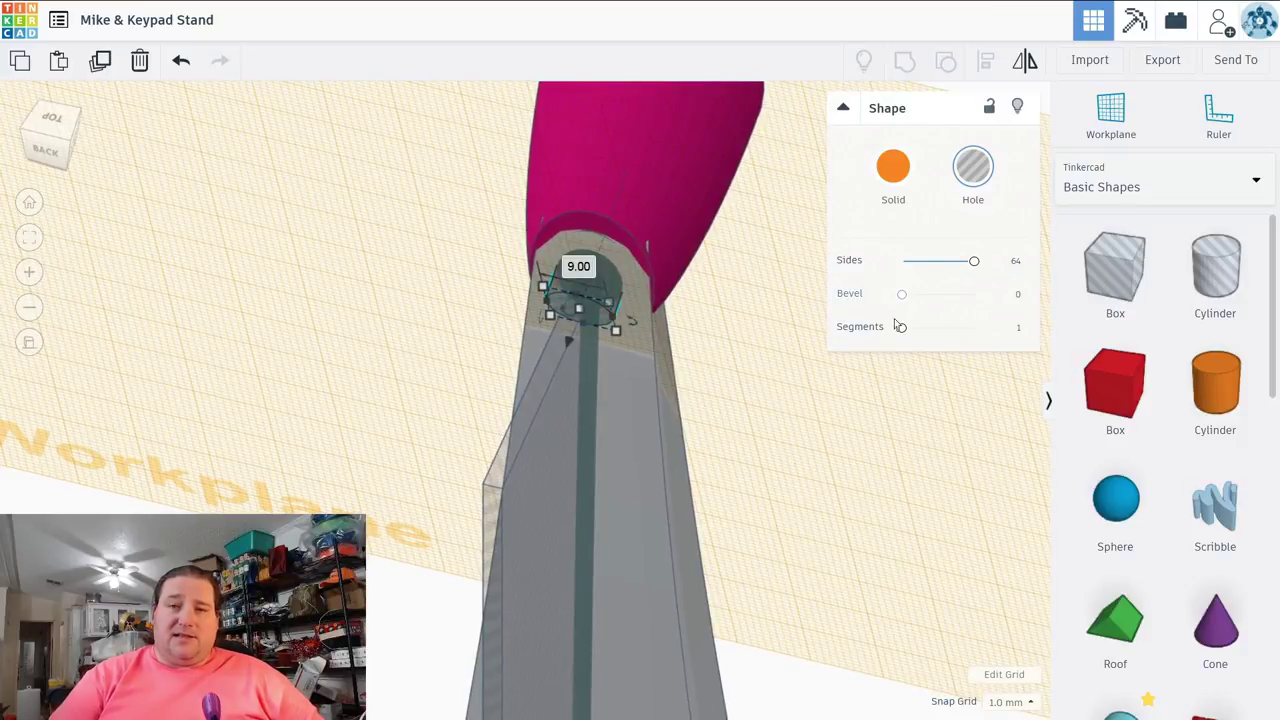
Step: Return the workplane to the ground grid and add the stand body to the cylinder hole selection
left_click(1111, 115)
left_click(856, 549)
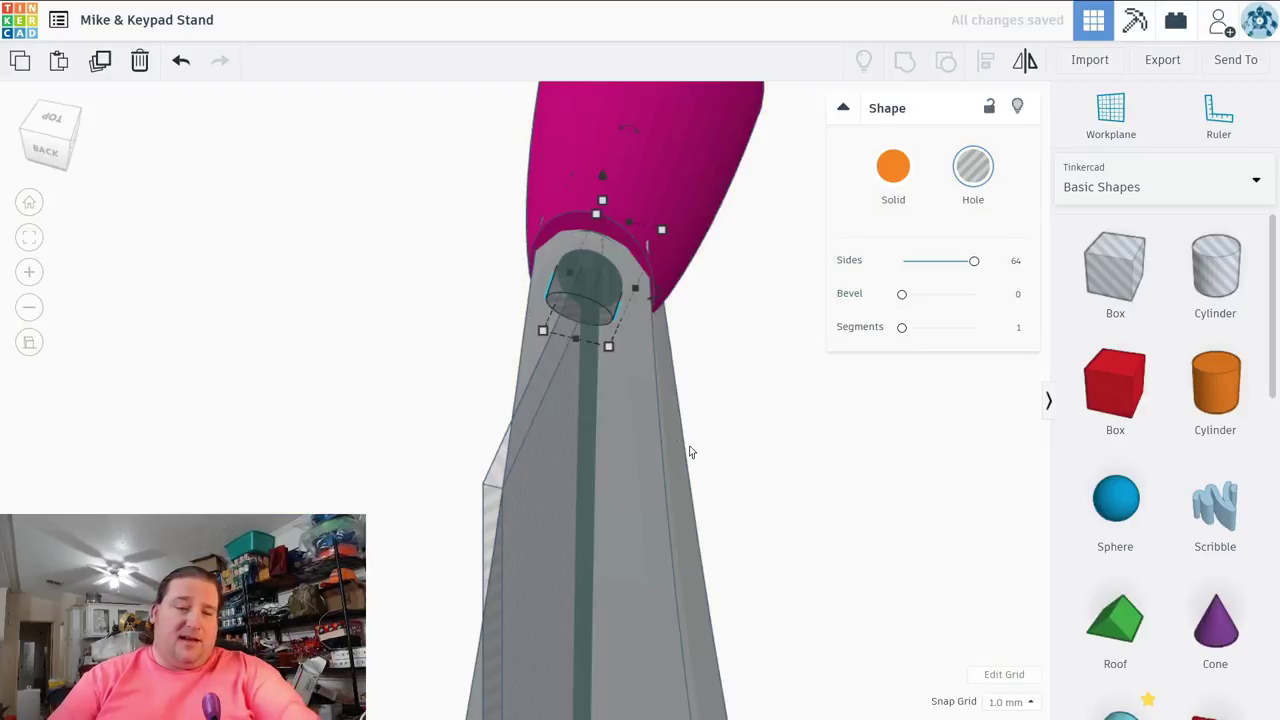
left_click(628, 420, "shift")
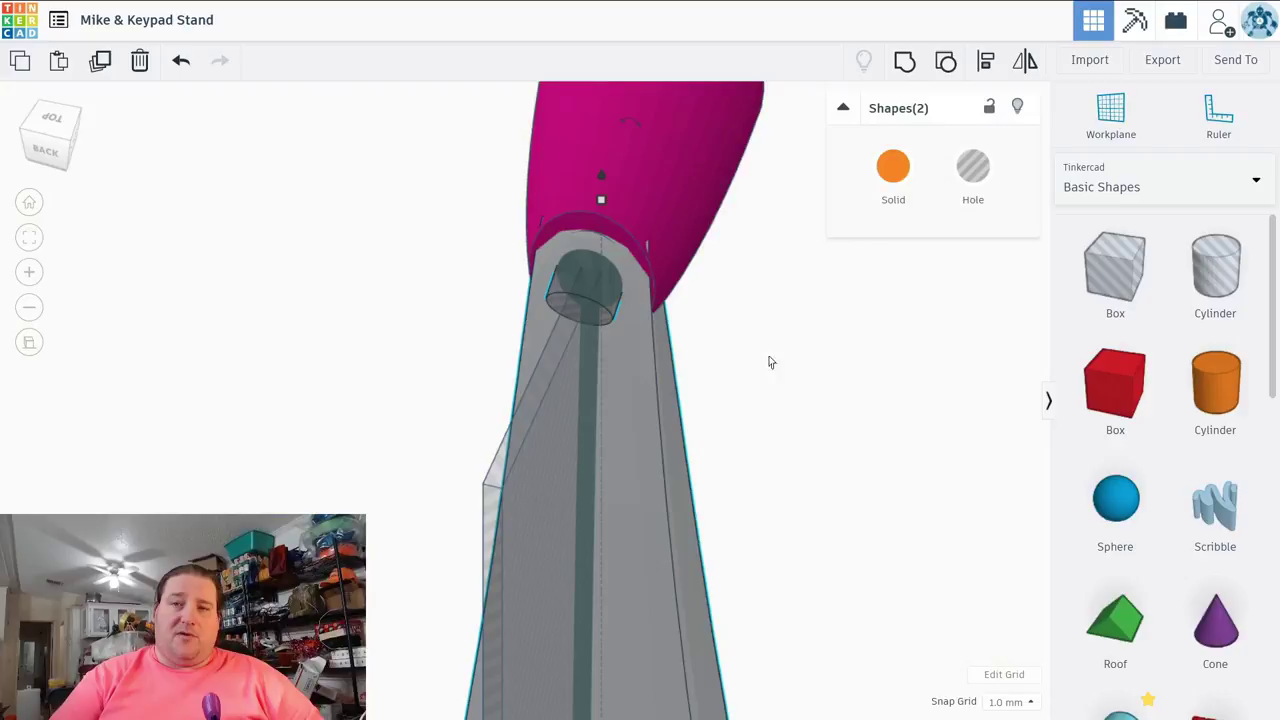
left_click(985, 64)
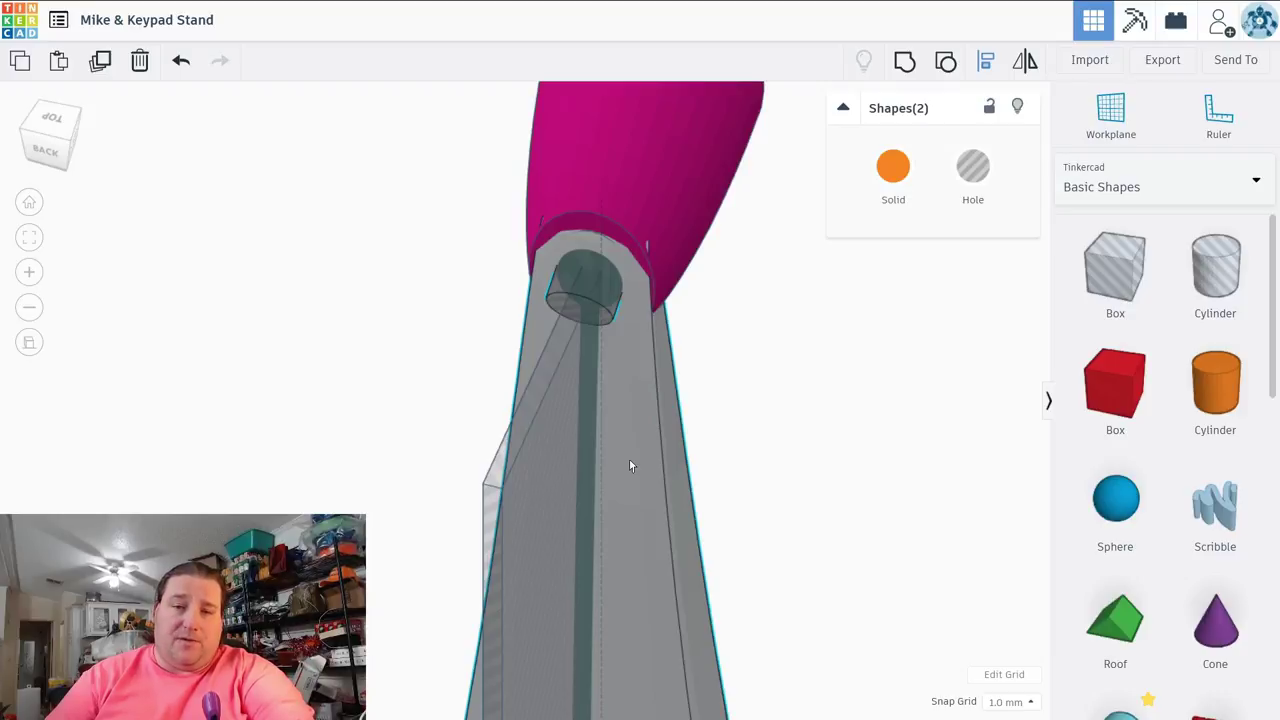
scroll(714, 451, "down", 5)
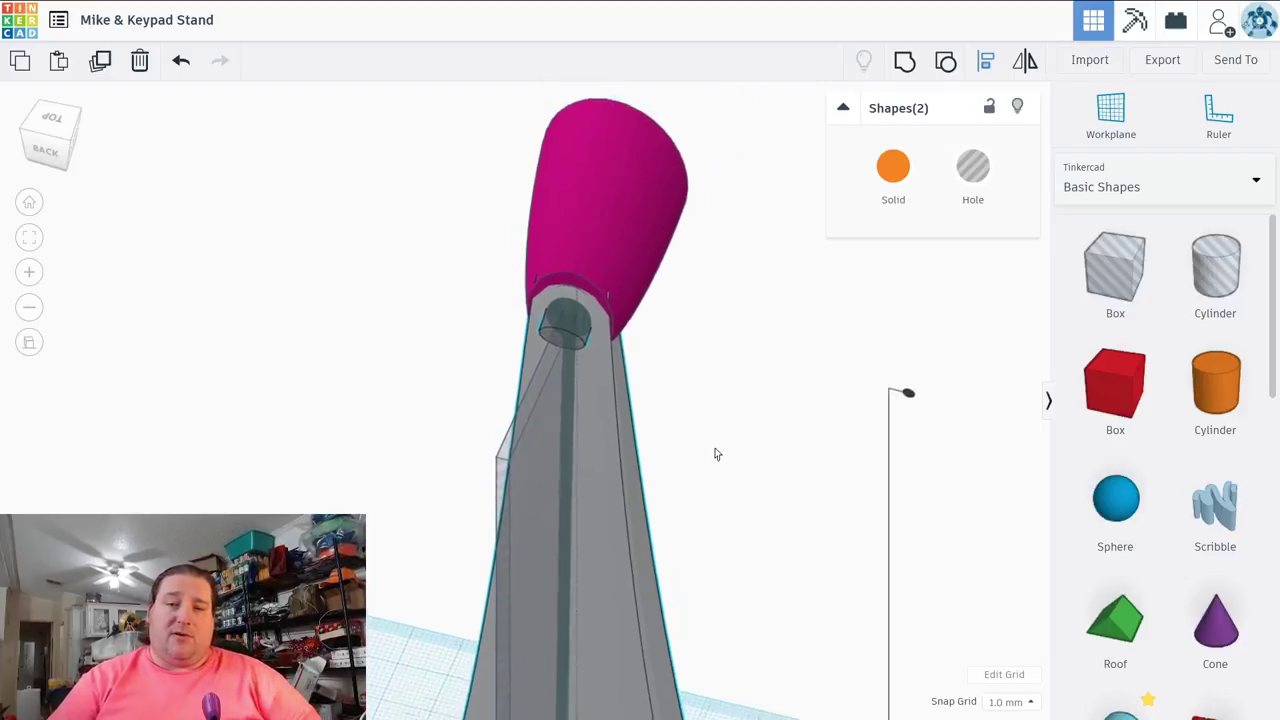
right_click_drag(700, 491, 744, 178)
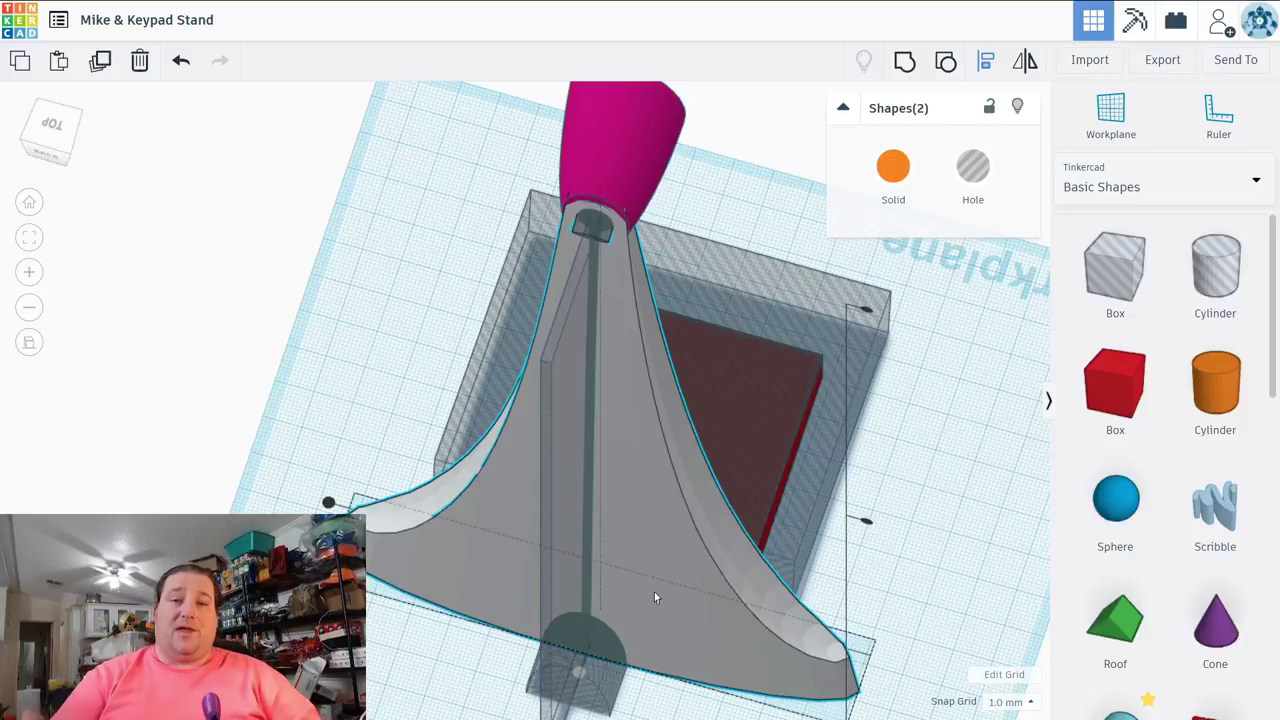
left_click(937, 494)
Step: Orbit to a left side view and select the magenta cup with the hole box beside it
right_click_drag(937, 494, 795, 525)
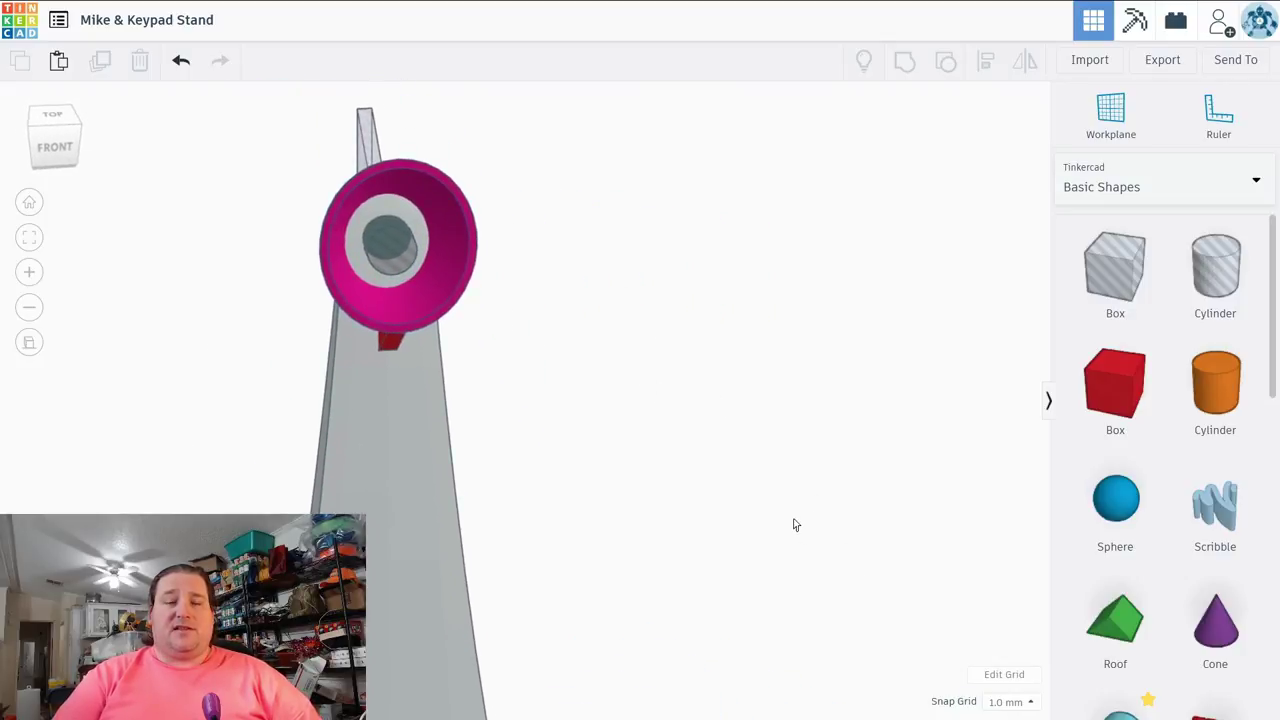
right_click_drag(883, 543, 778, 458)
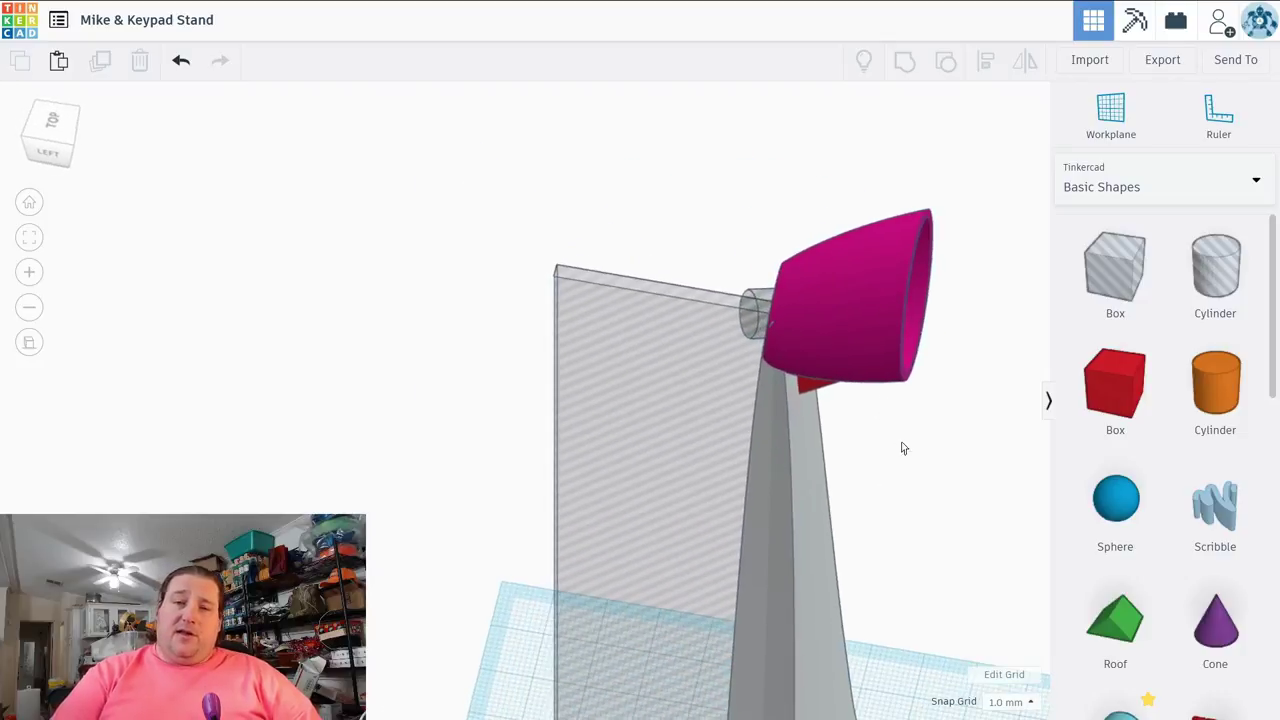
right_click_drag(902, 448, 849, 338)
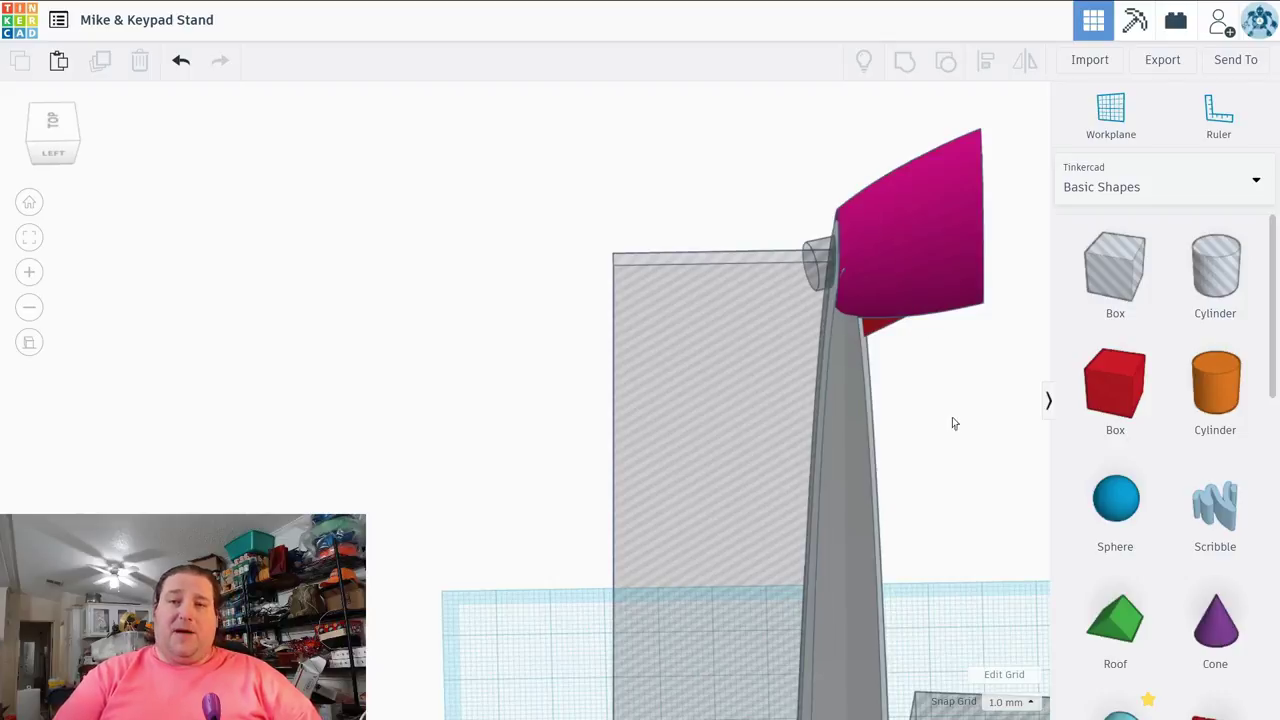
right_click_drag(953, 424, 953, 261)
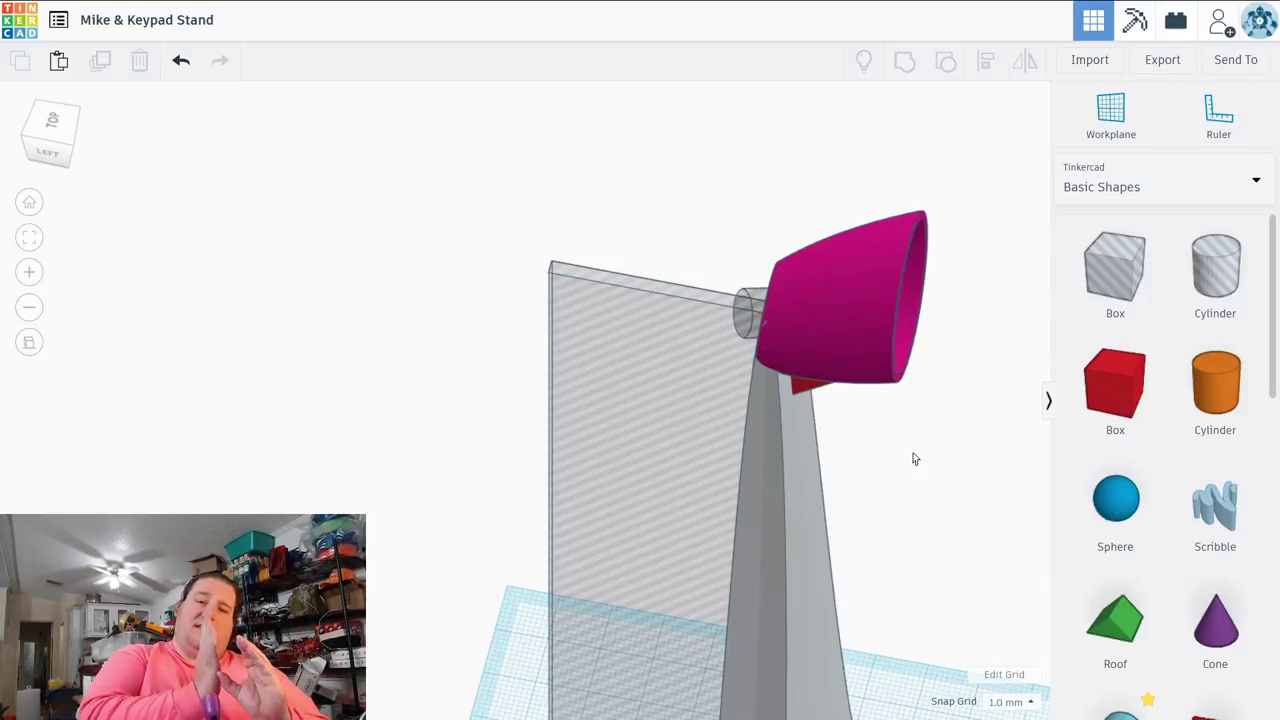
left_click(835, 271)
left_click(952, 415, "shift")
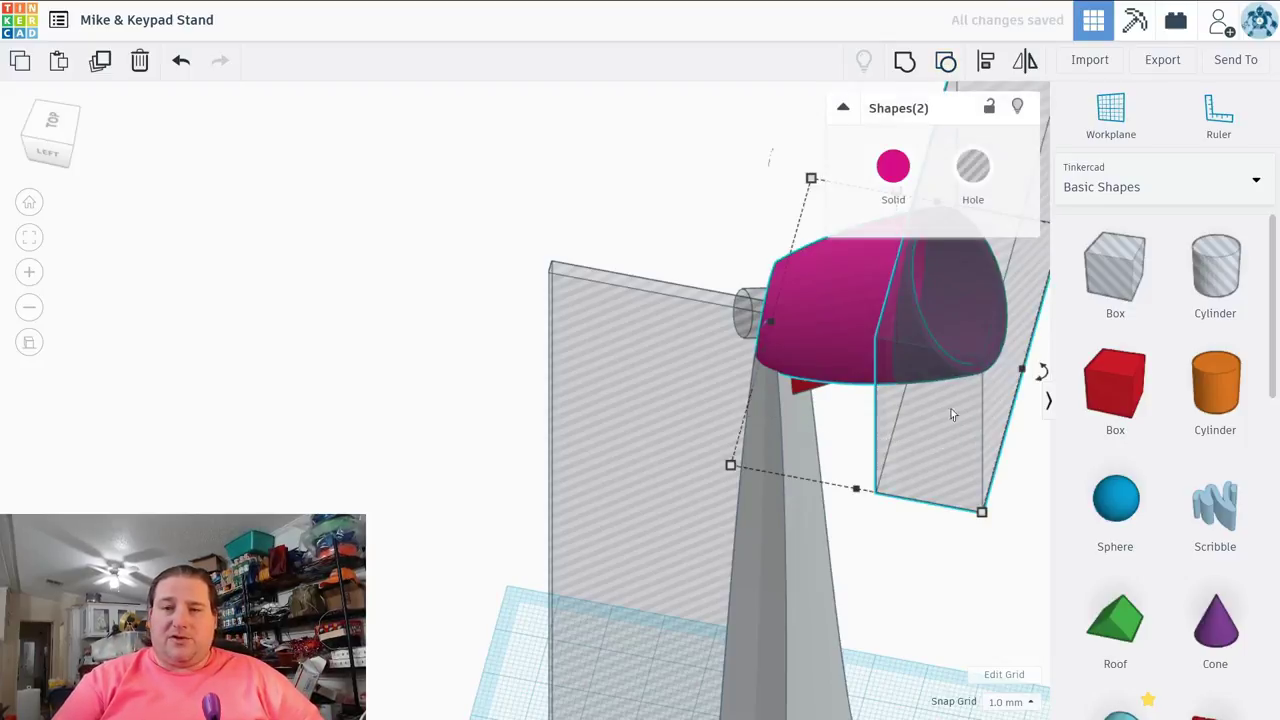
right_click_drag(900, 573, 790, 92)
right_click_drag(825, 350, 797, 569)
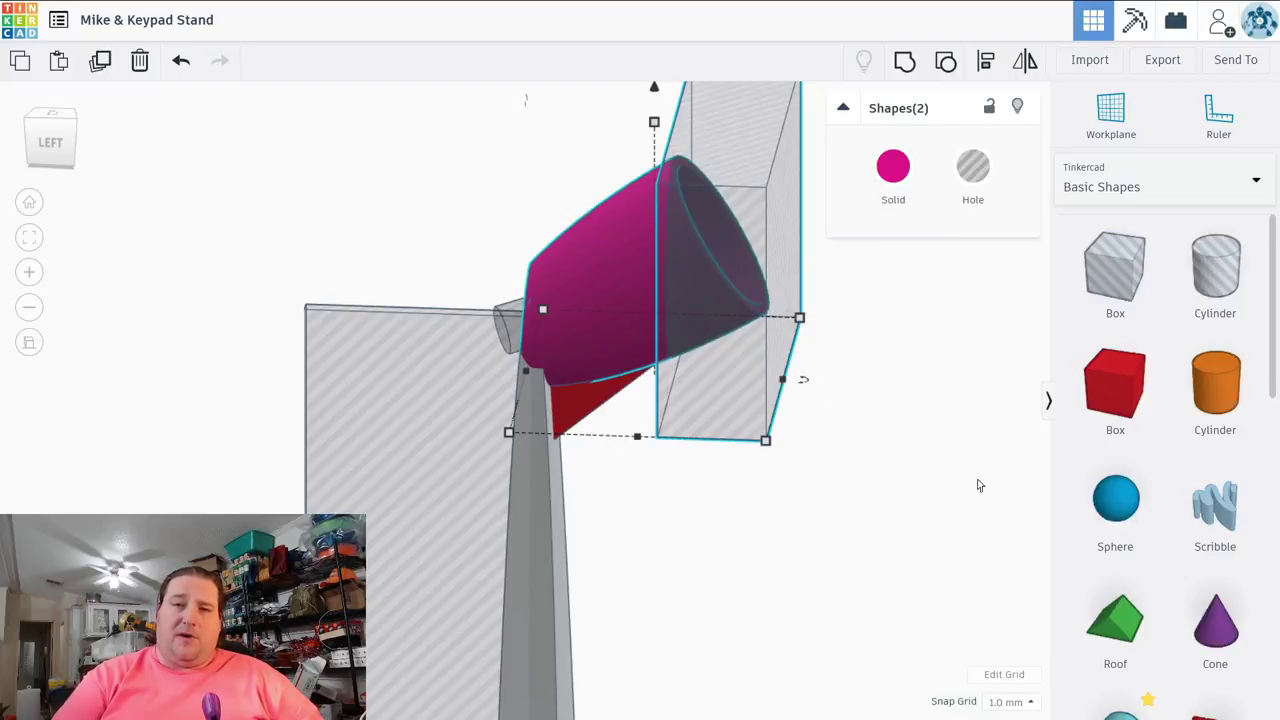
left_click(910, 478)
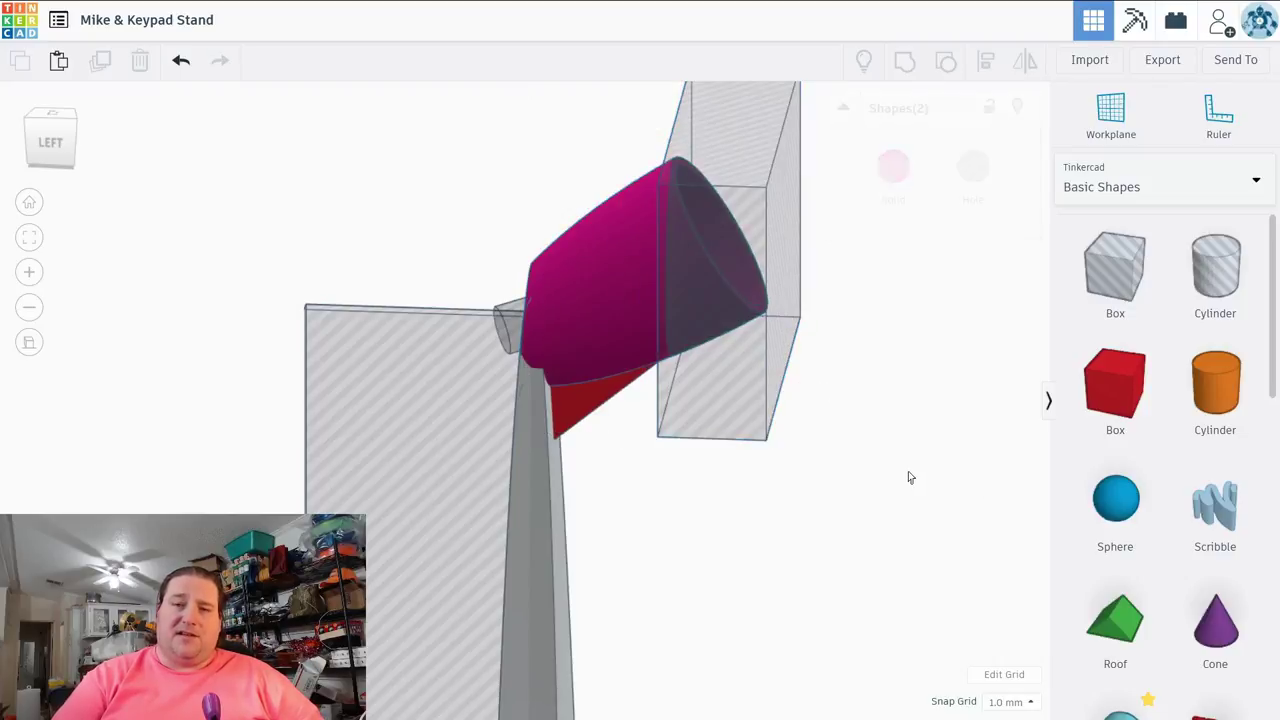
Step: Undo to regroup the pink funnel, then centre the view on the red wedge beneath it
left_click(184, 70)
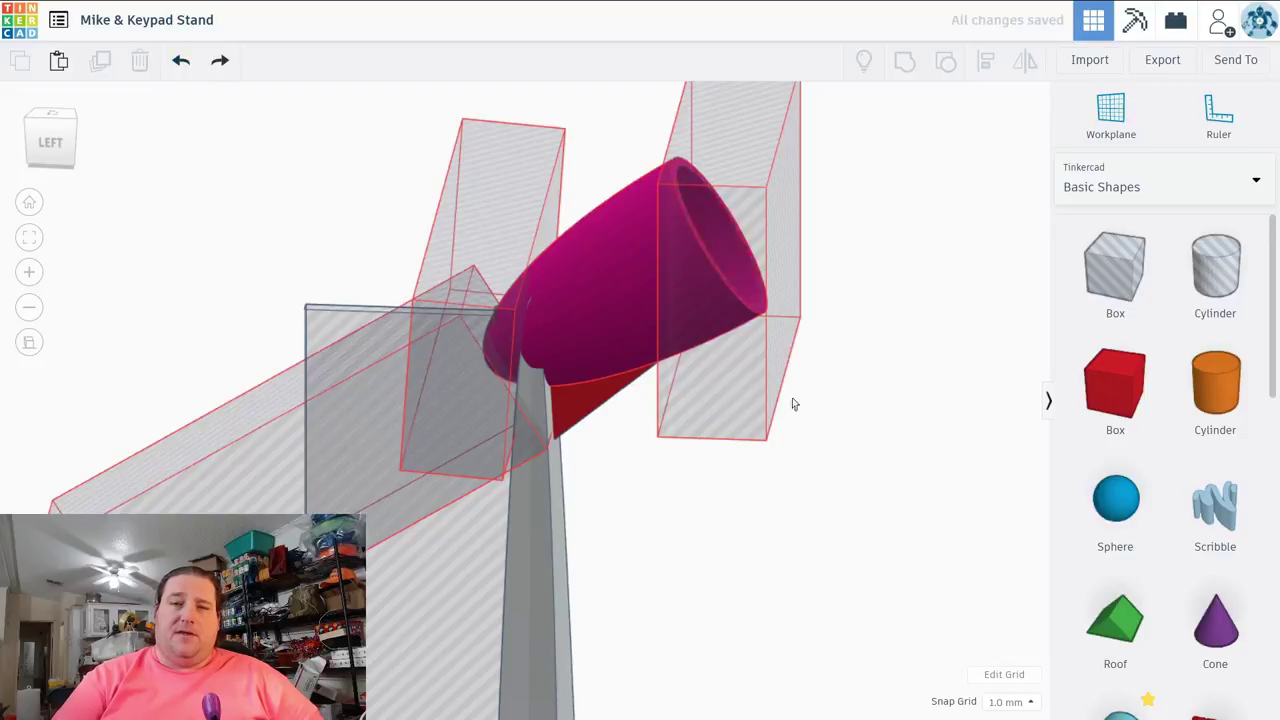
right_click_drag(848, 397, 816, 422)
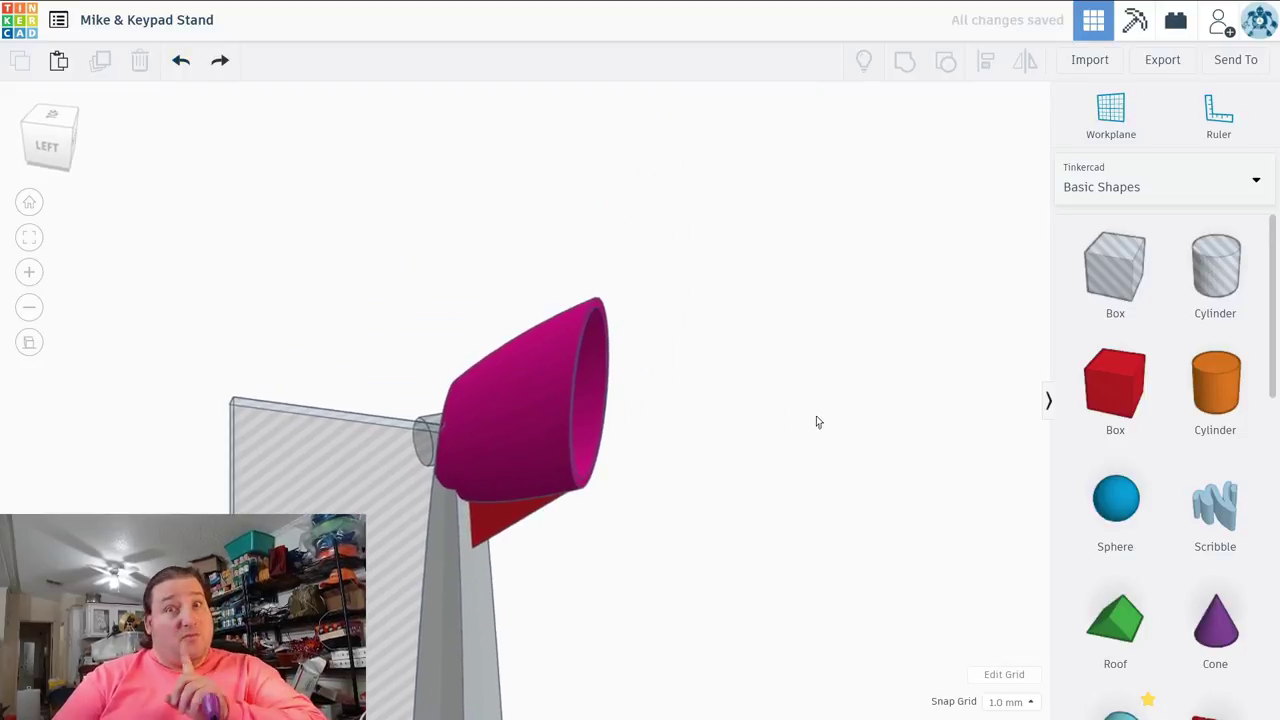
right_click_drag(769, 479, 358, 371)
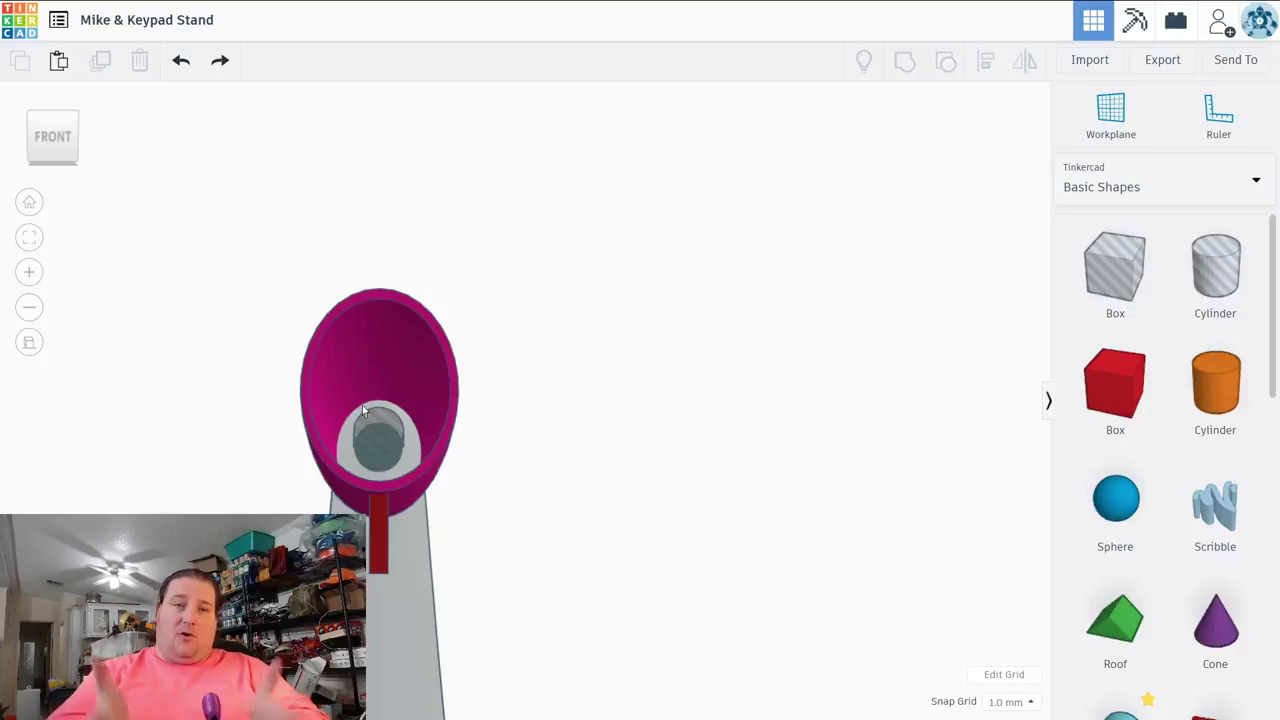
right_click_drag(509, 443, 653, 508)
scroll(651, 508, "up", 5)
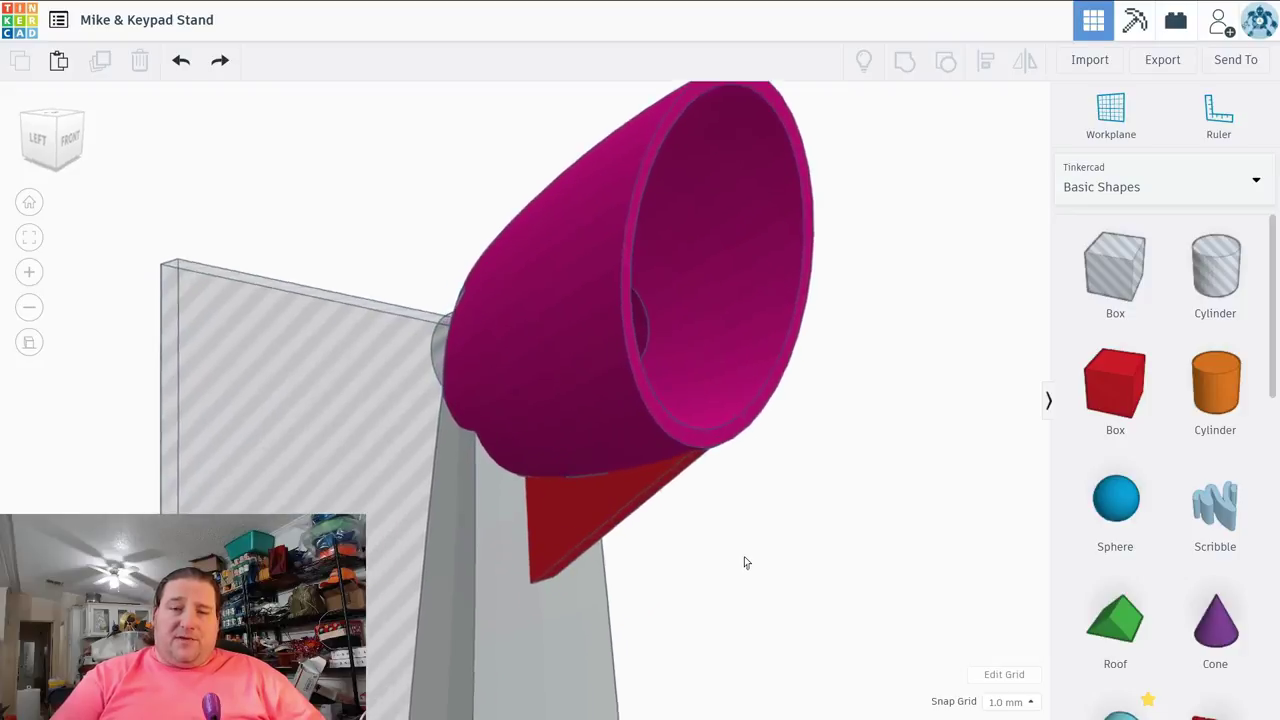
left_click(631, 499)
key("f")
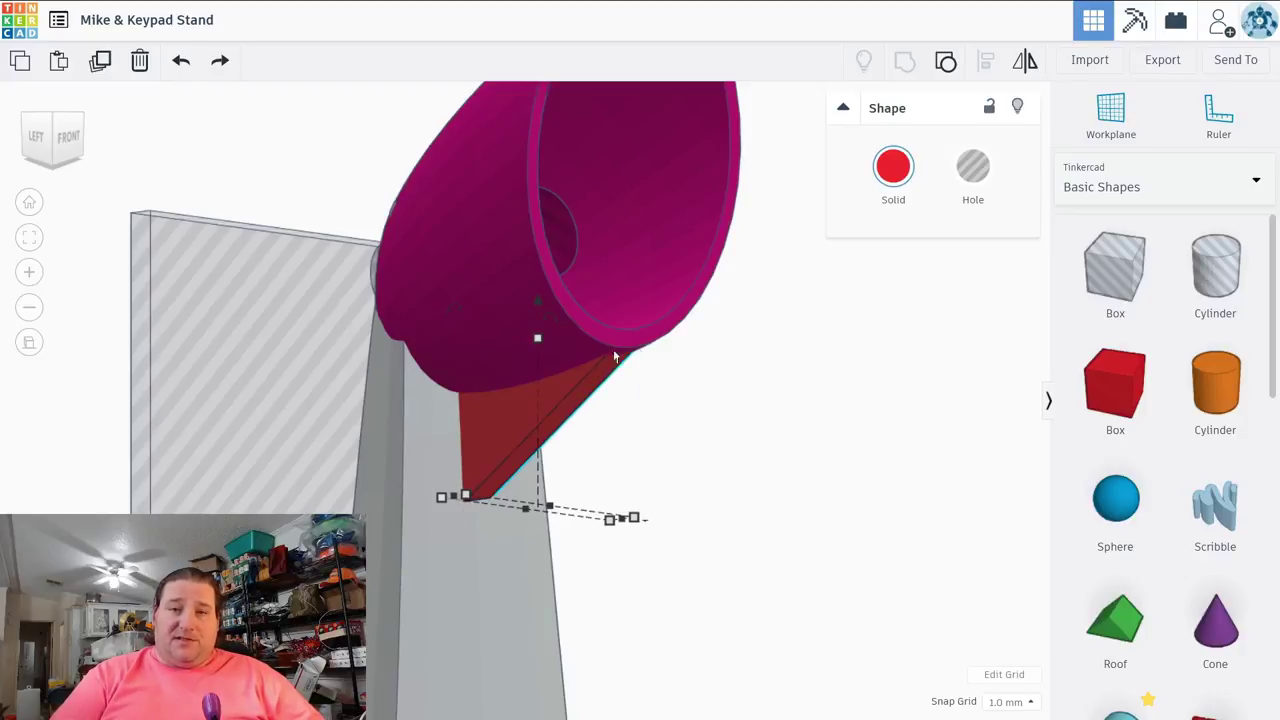
left_click(702, 433)
mouse_move(702, 433)
right_mouse_down()
mouse_move(663, 449)
mouse_move(688, 444)
right_mouse_up()
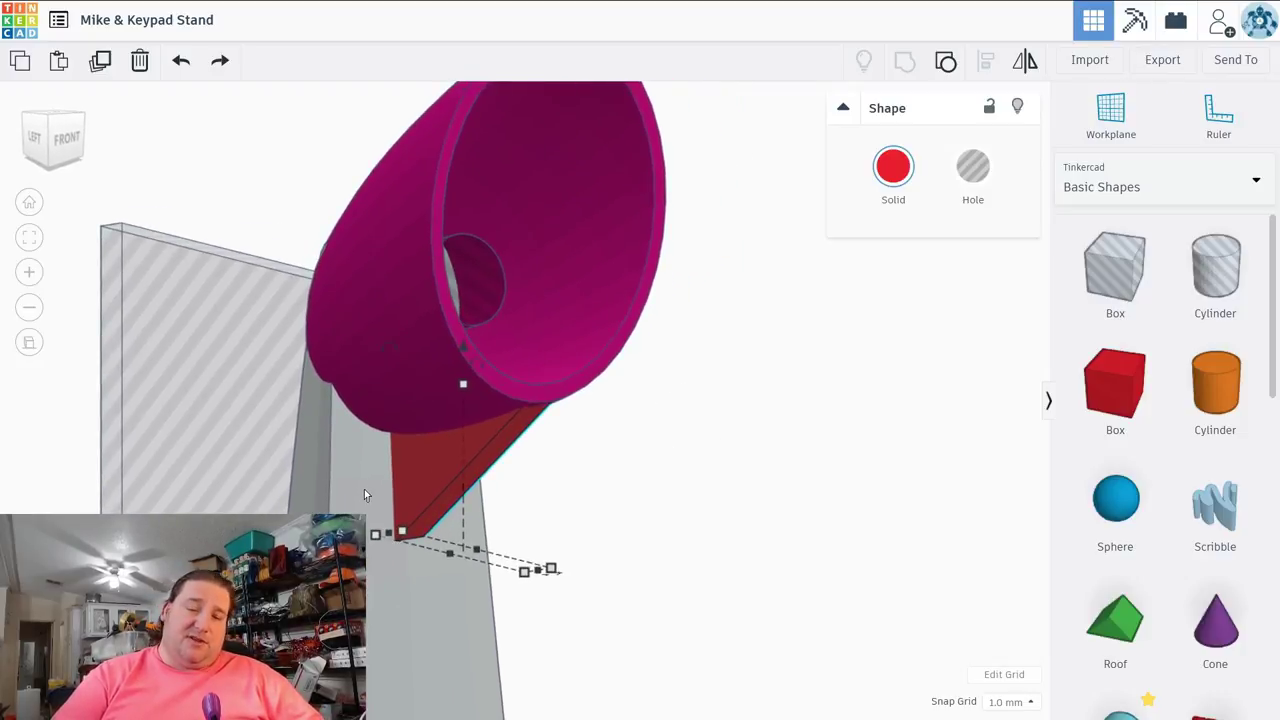
left_click(413, 386)
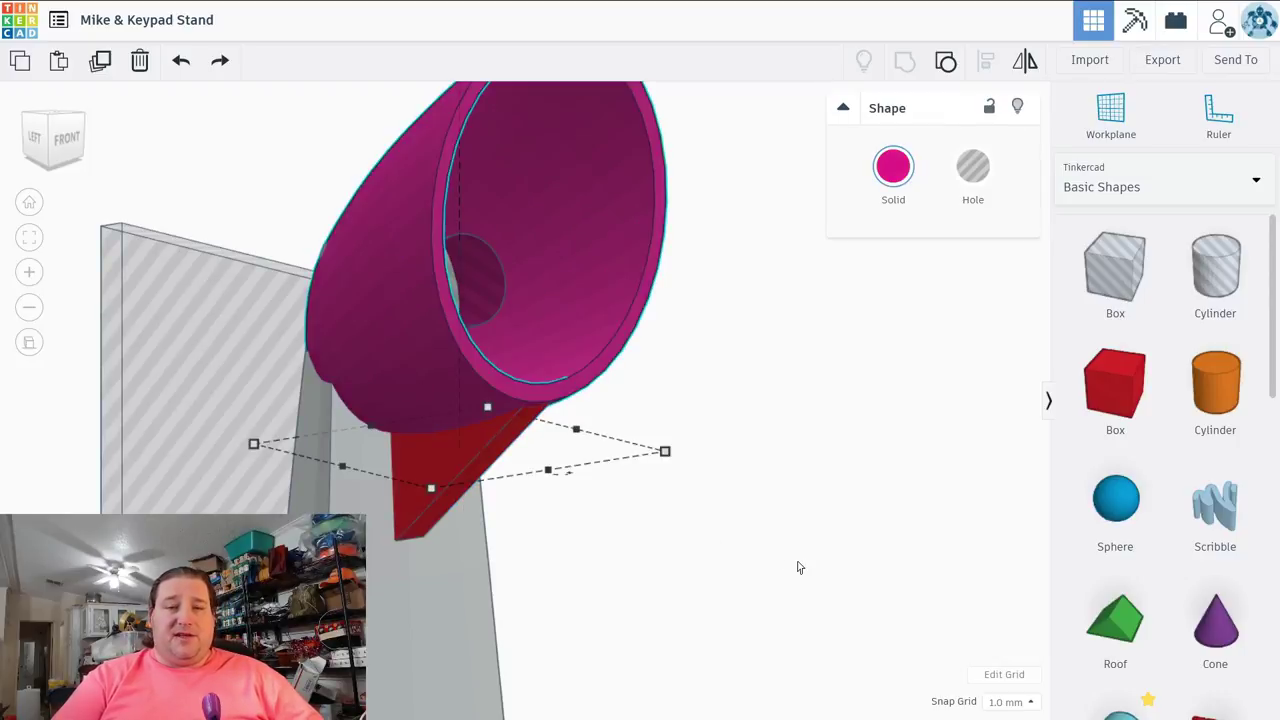
right_click_drag(797, 566, 600, 530)
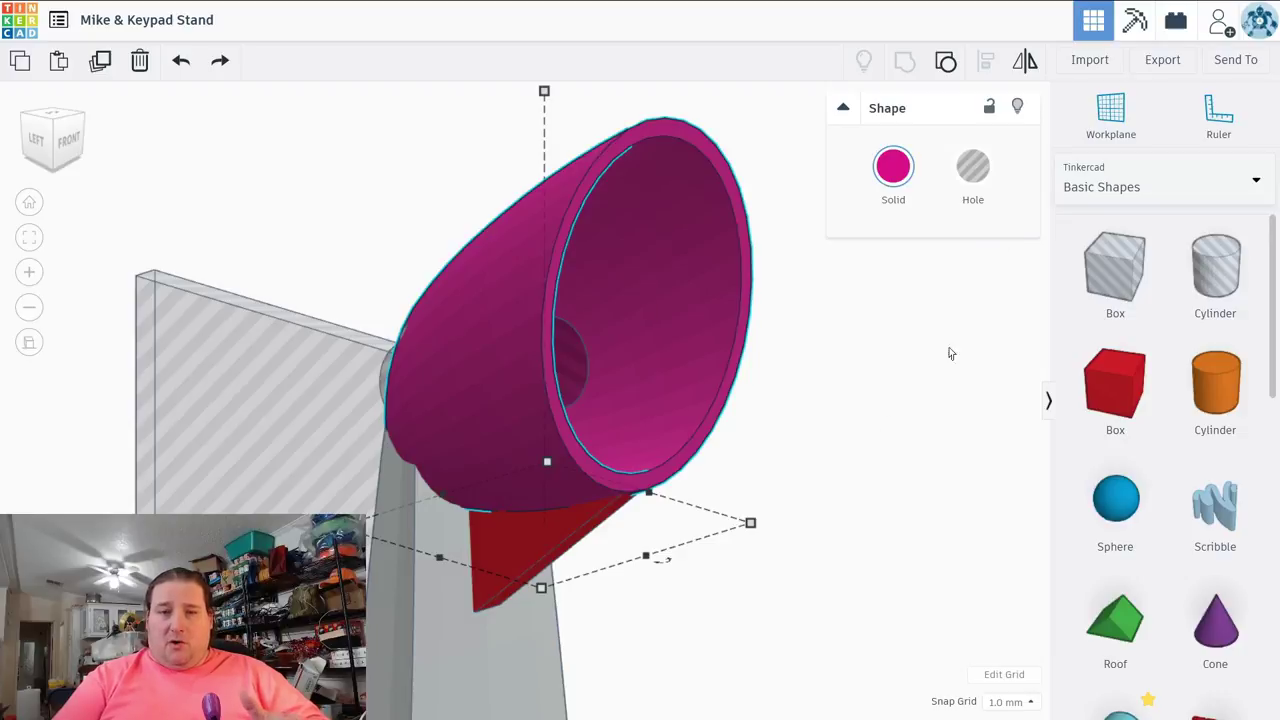
left_click(537, 548)
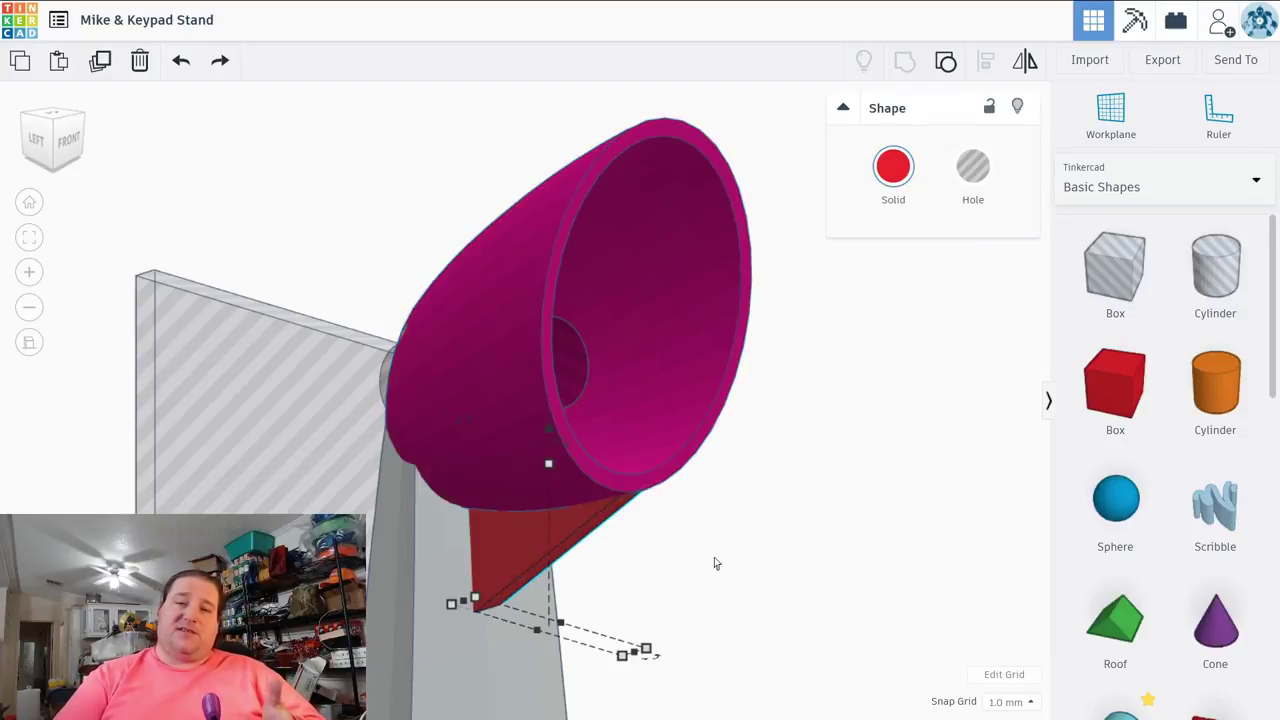
left_click(801, 564)
right_click_drag(801, 564, 743, 549)
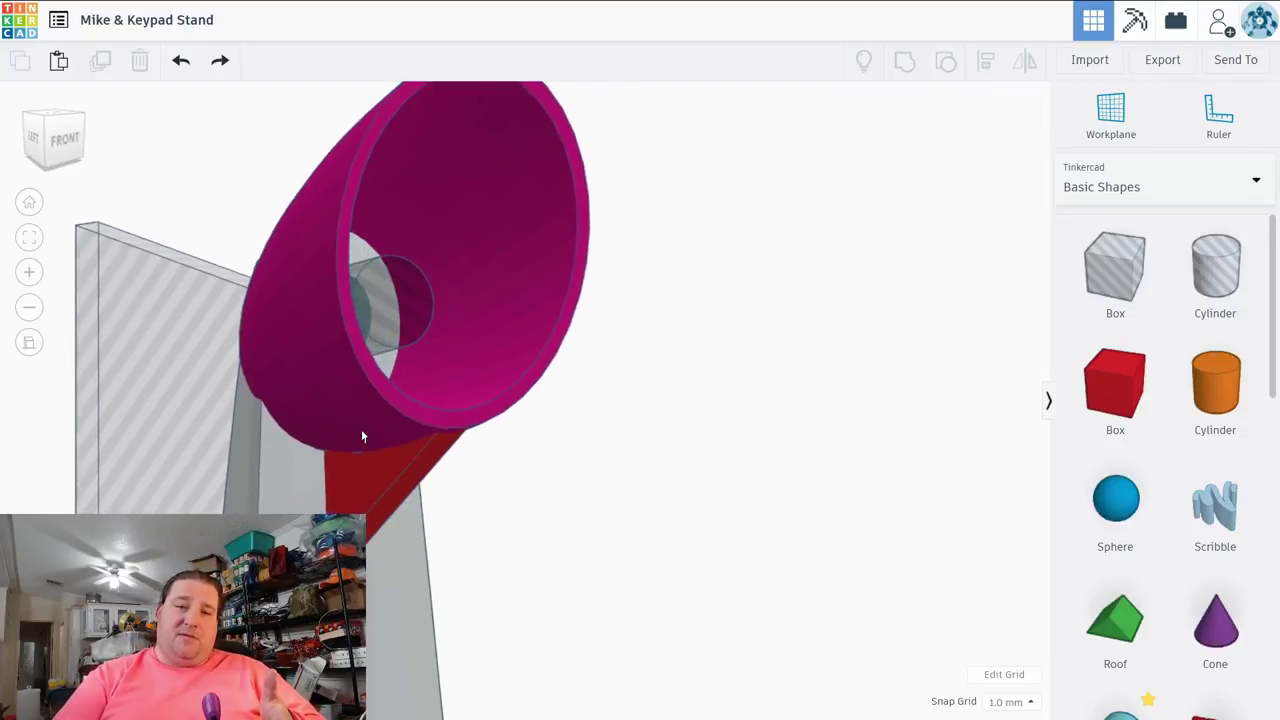
left_click(370, 488)
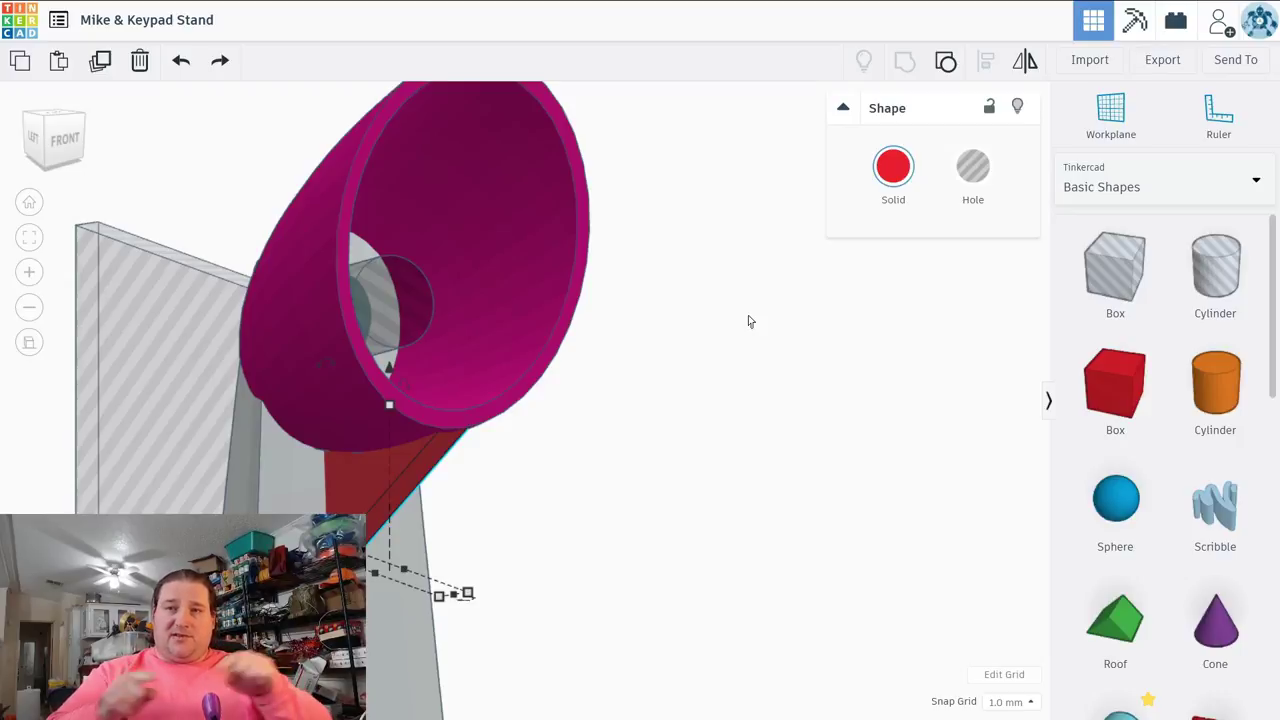
right_click_drag(877, 409, 440, 349)
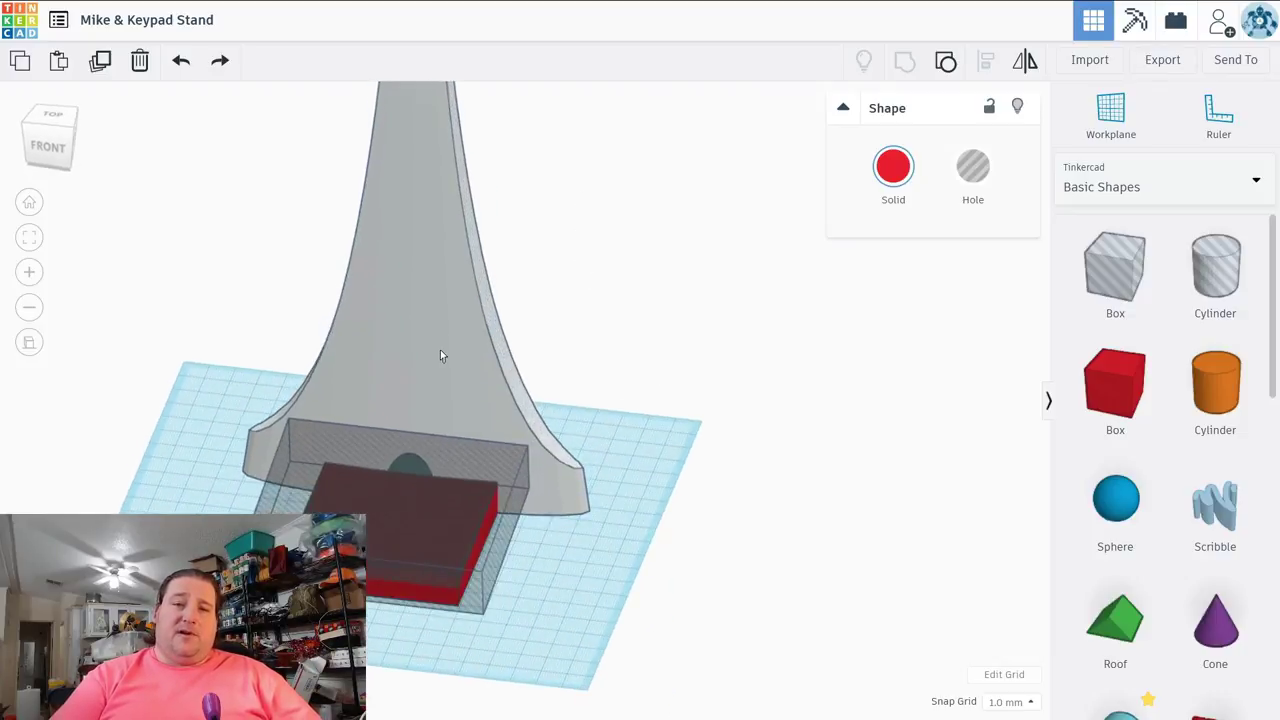
Step: Ungroup the pink funnel, then undo to restore it as one piece
left_click(440, 349)
left_click(946, 62)
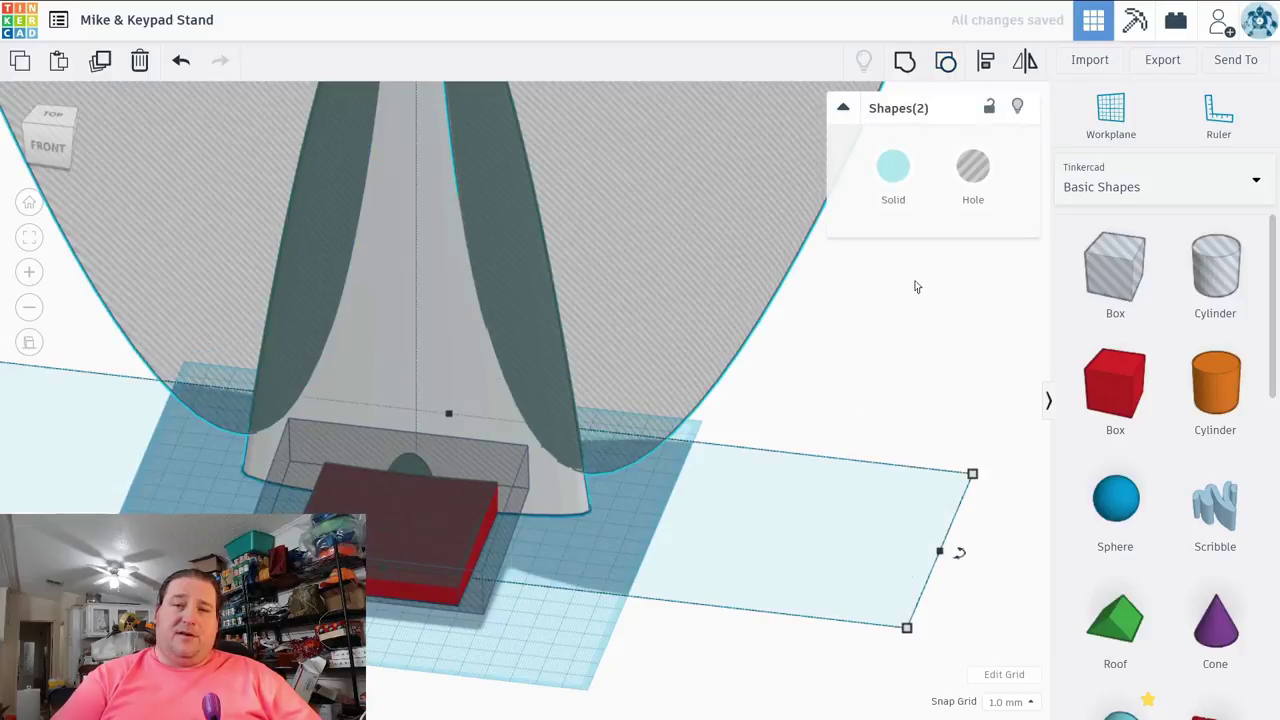
scroll(846, 340, "down", 3)
scroll(812, 387, "down", 3)
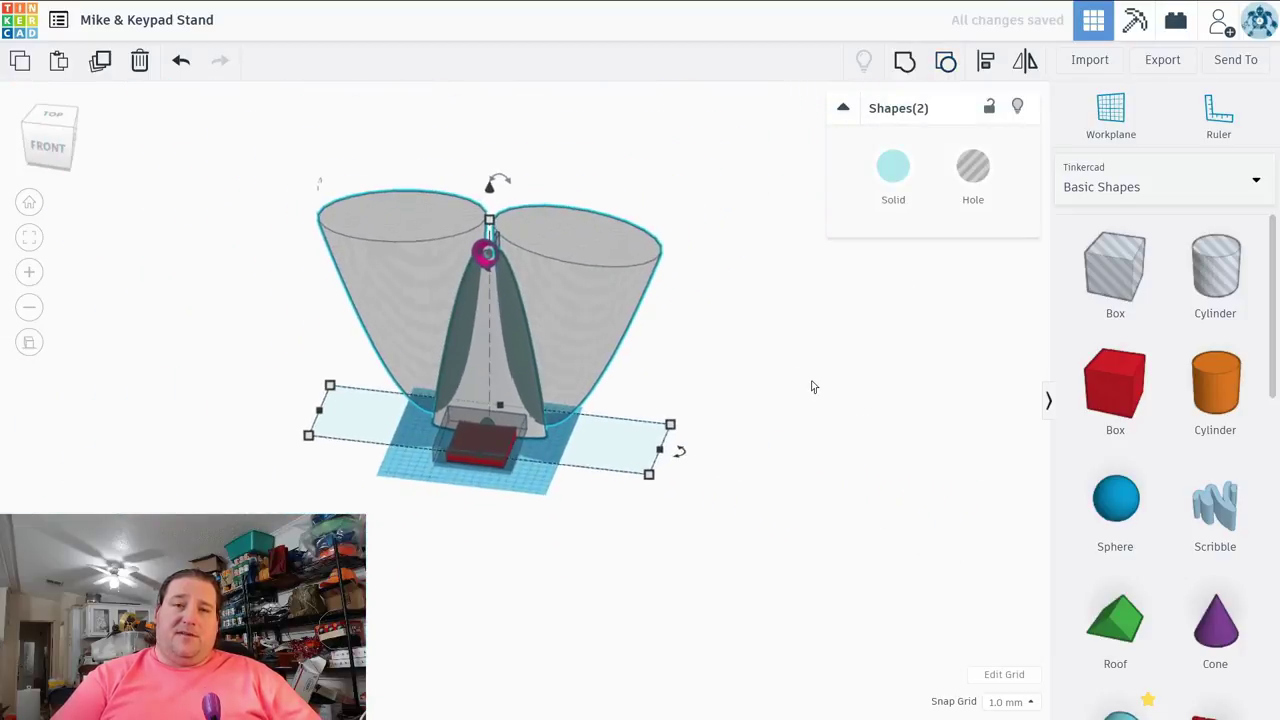
left_click(181, 60)
Step: Group all stand parts into one white shape and move it left of the workplane
left_click_drag(601, 521, 351, 123)
left_click(904, 61)
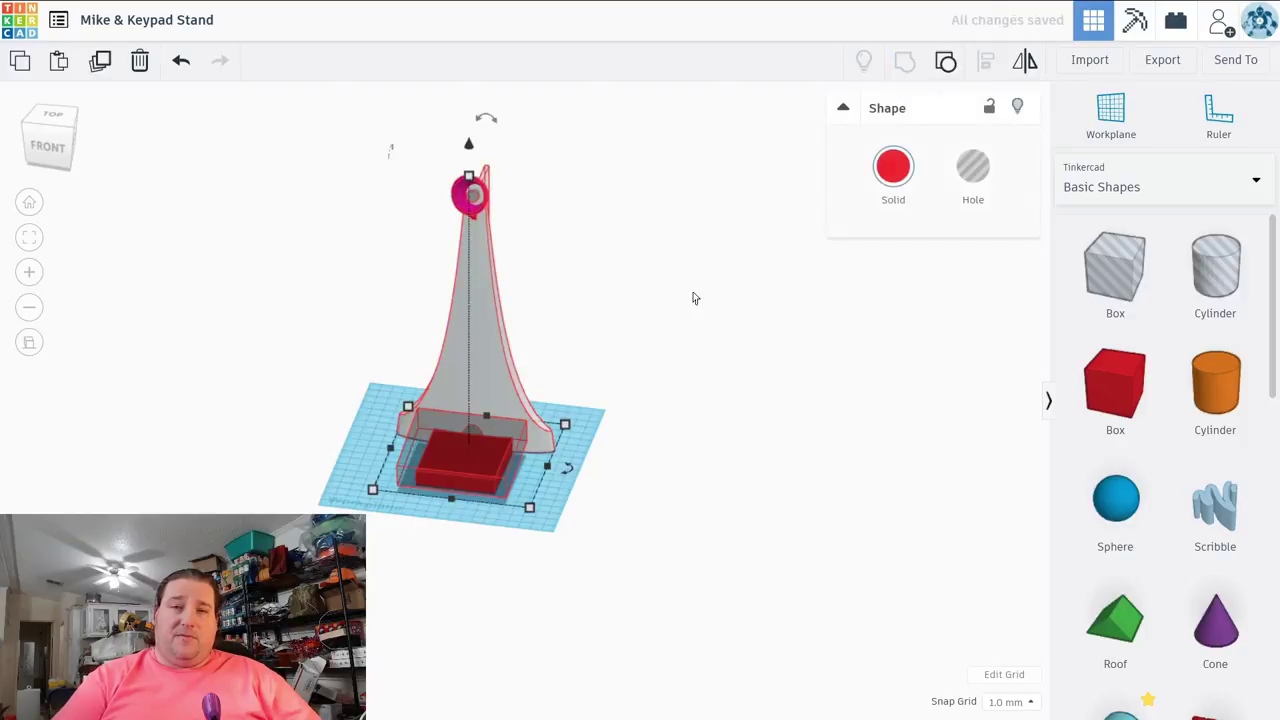
left_click(915, 178)
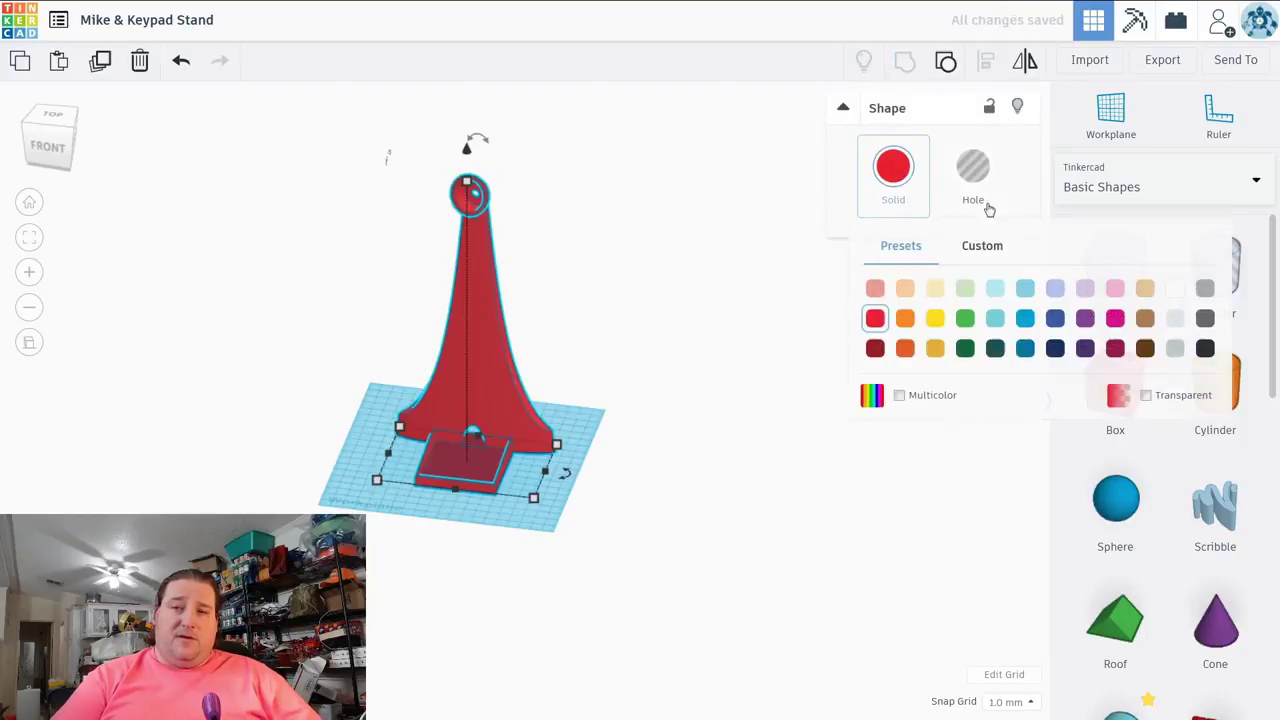
left_click(1175, 289)
left_click(537, 363)
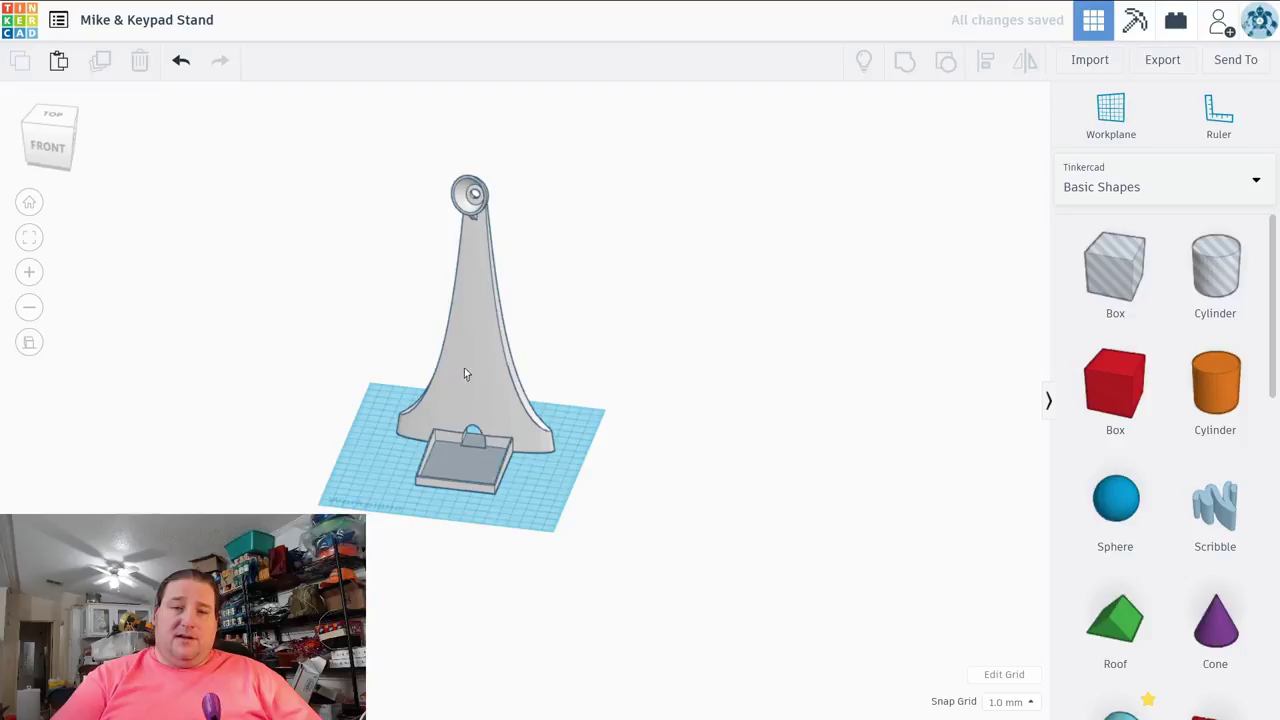
left_click_drag(464, 367, 137, 350)
left_click(903, 408)
Step: Drop a Paraboloid on the workplane and resize it to 77 mm wide, 14 deep, 108 tall
scroll(1129, 417, "down", 4)
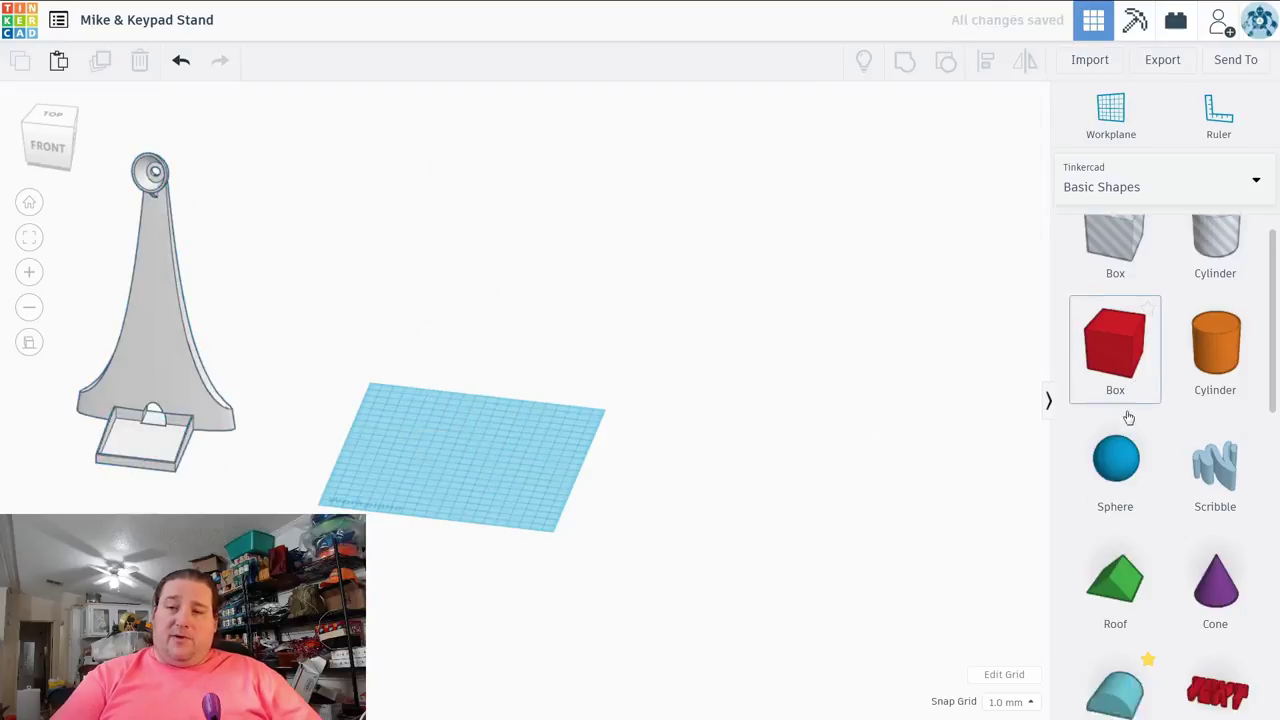
scroll(1129, 417, "down", 4)
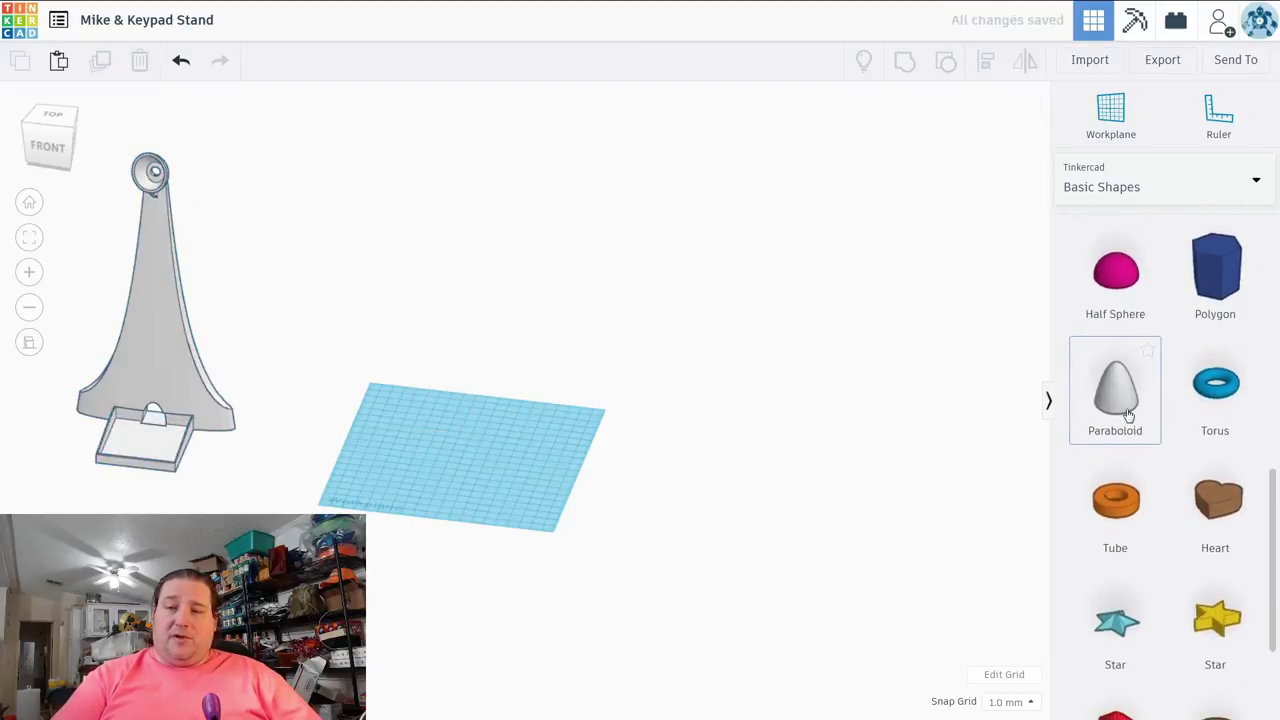
left_click_drag(1128, 409, 468, 439)
scroll(490, 476, "up", 5)
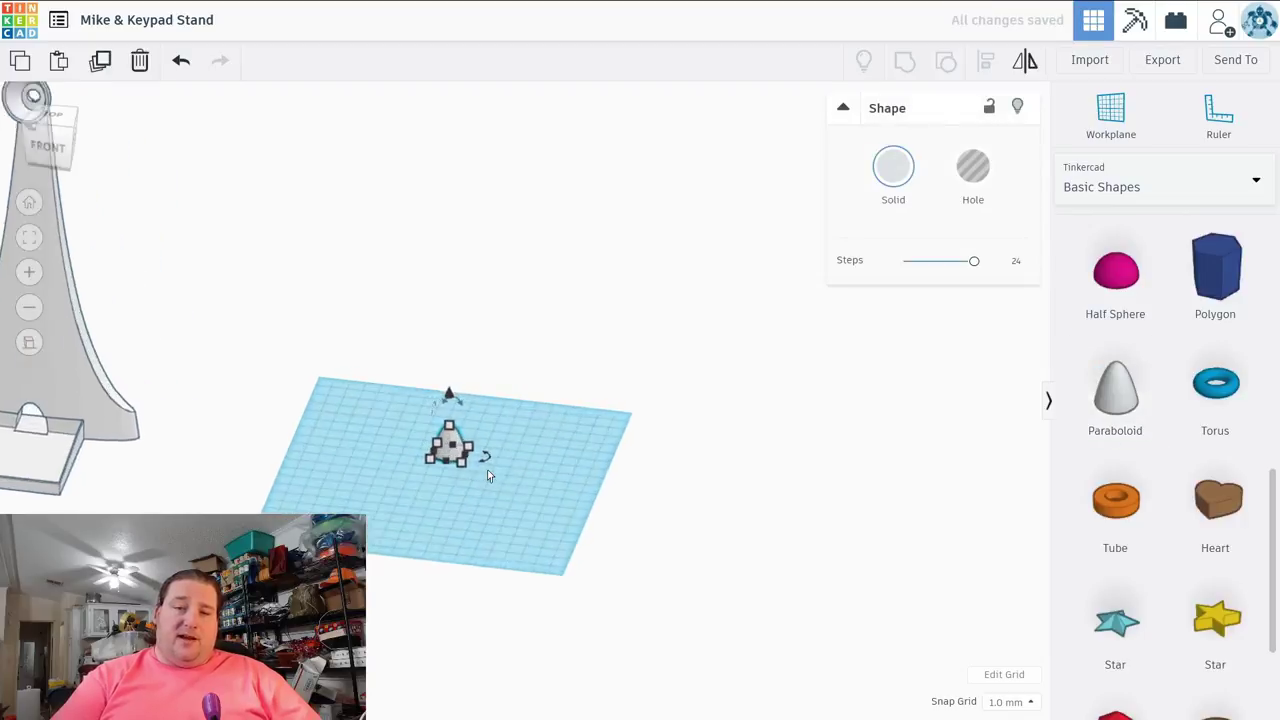
left_click(608, 434)
left_click(470, 455)
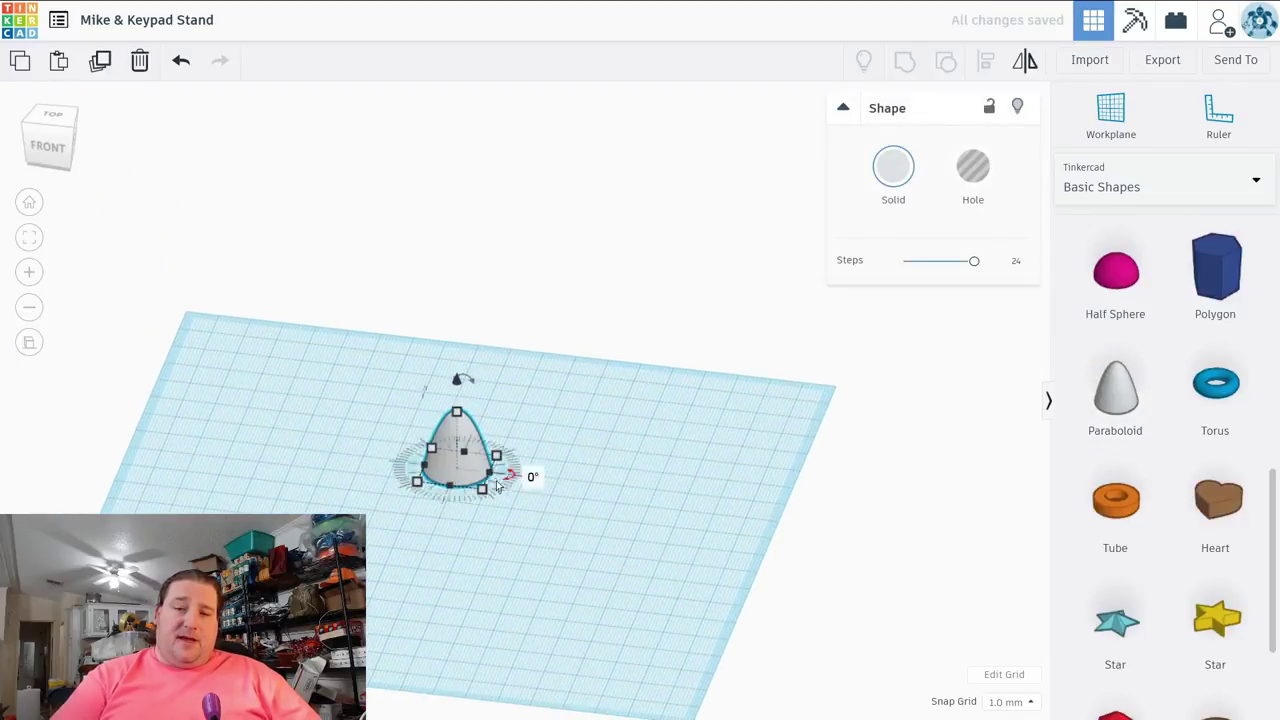
left_click_drag(490, 476, 676, 494)
left_click_drag(540, 503, 549, 488)
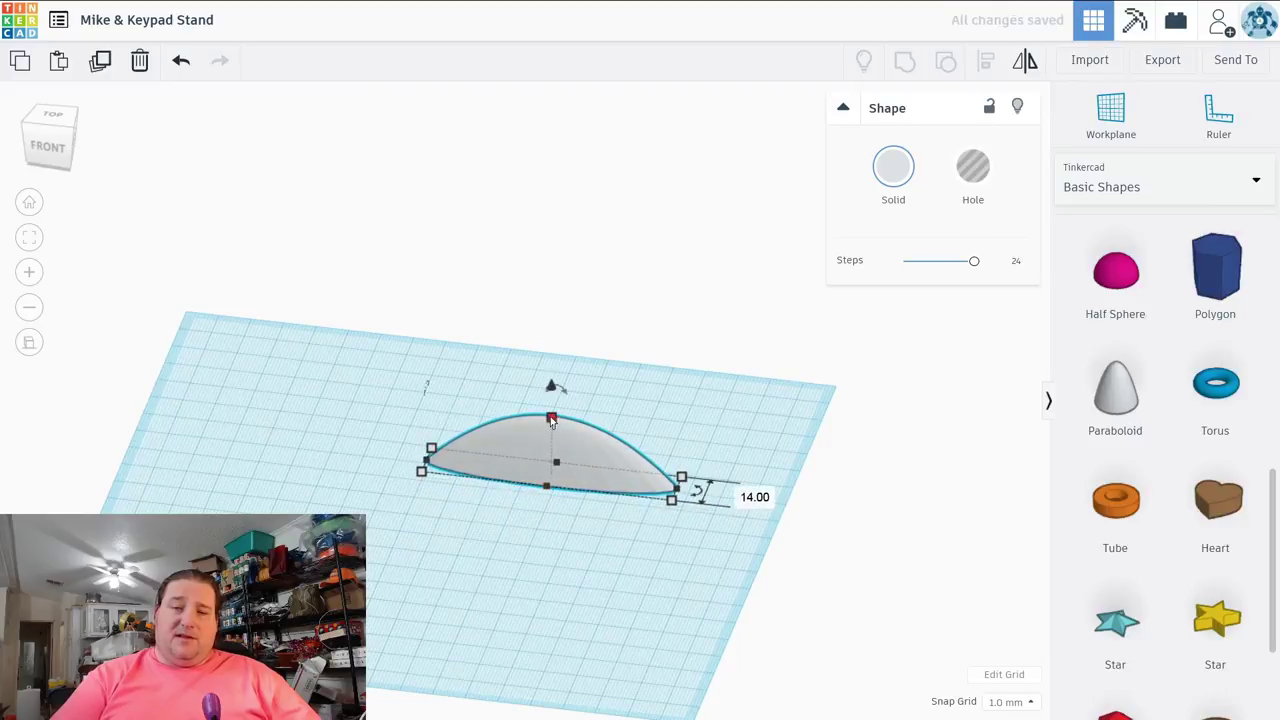
left_click_drag(555, 388, 581, 62)
Step: Stretch the paraboloid to about 227 mm tall, 21 mm deep and 102 mm wide
scroll(623, 309, "down", 3)
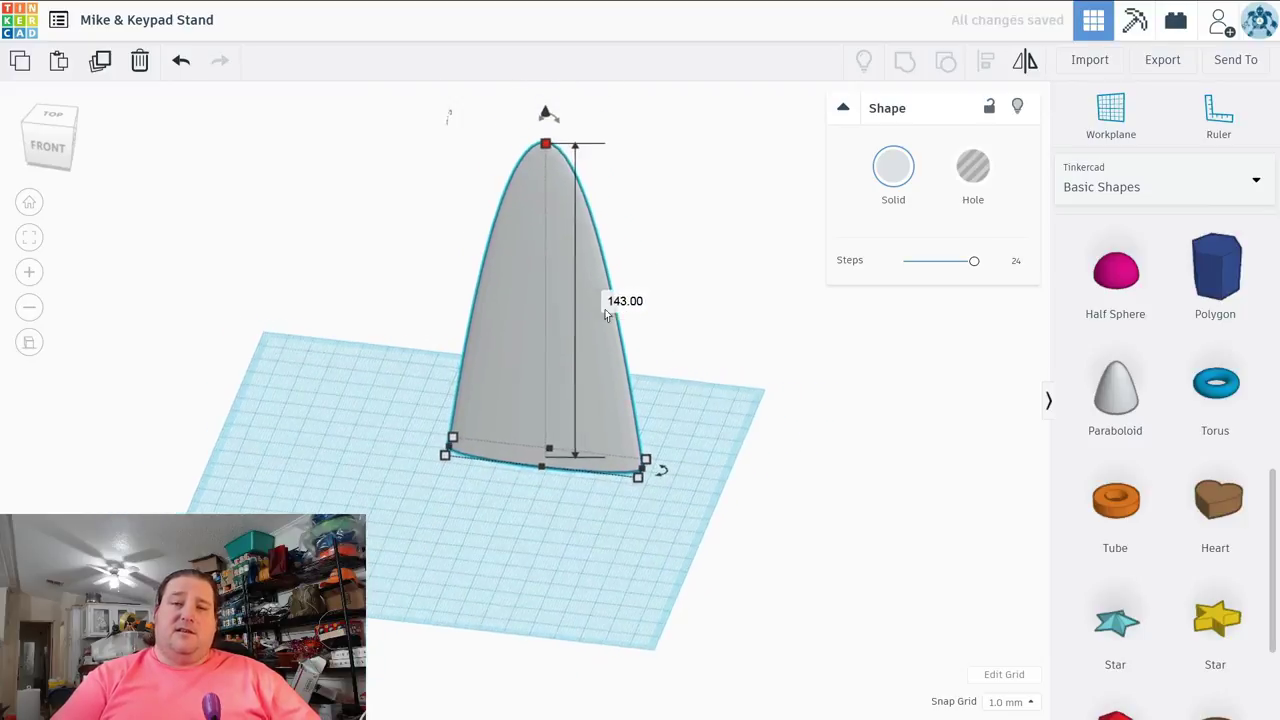
left_click_drag(558, 160, 558, 145)
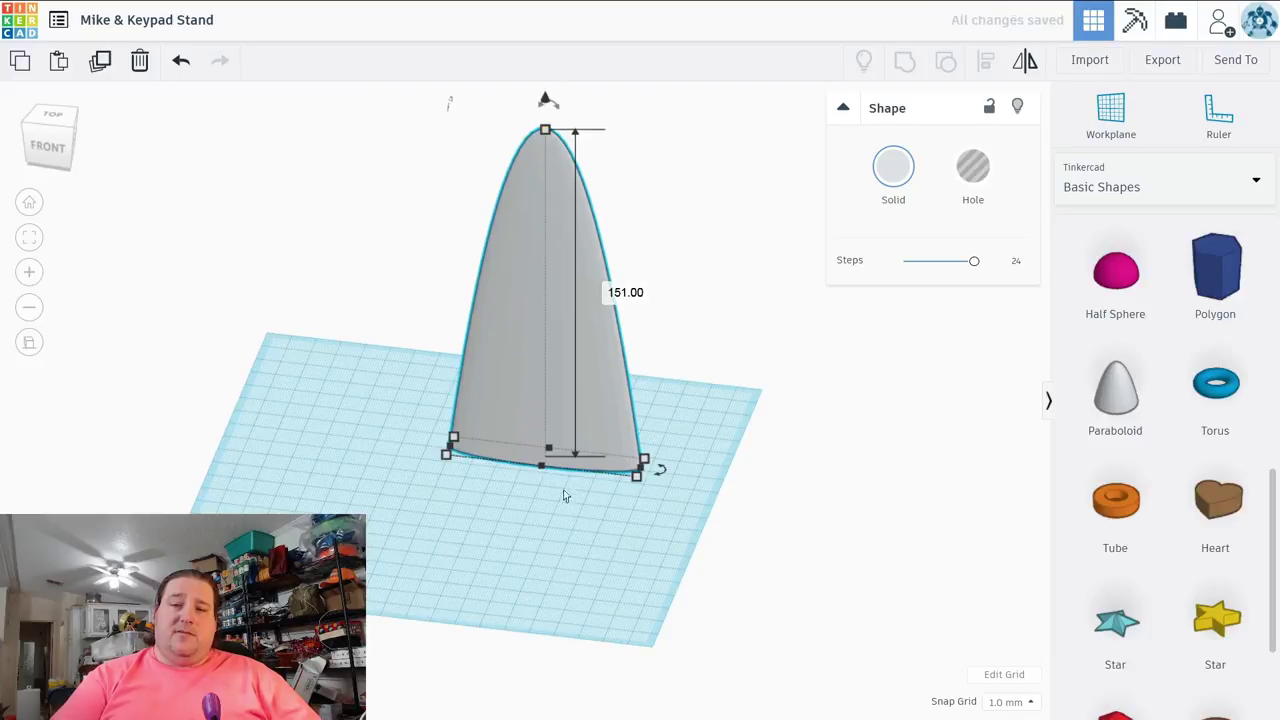
left_click_drag(538, 467, 535, 478)
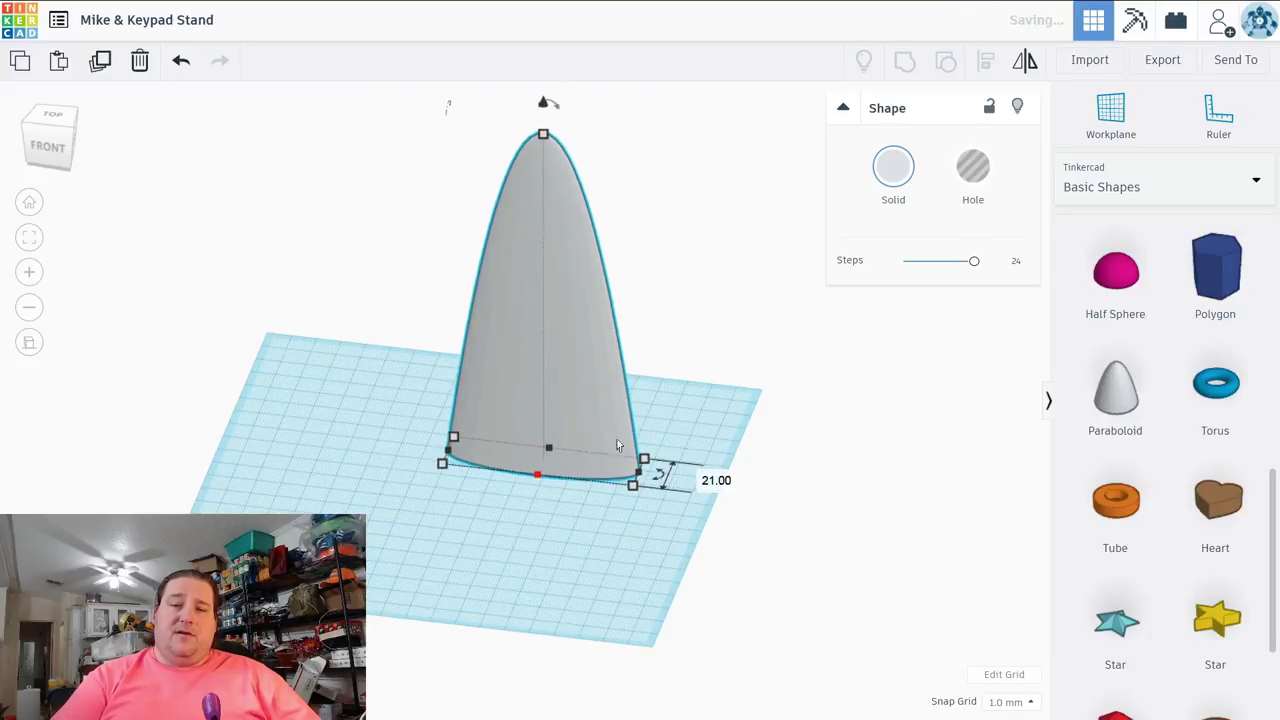
scroll(725, 380, "down", 1)
left_click_drag(537, 228, 548, 115)
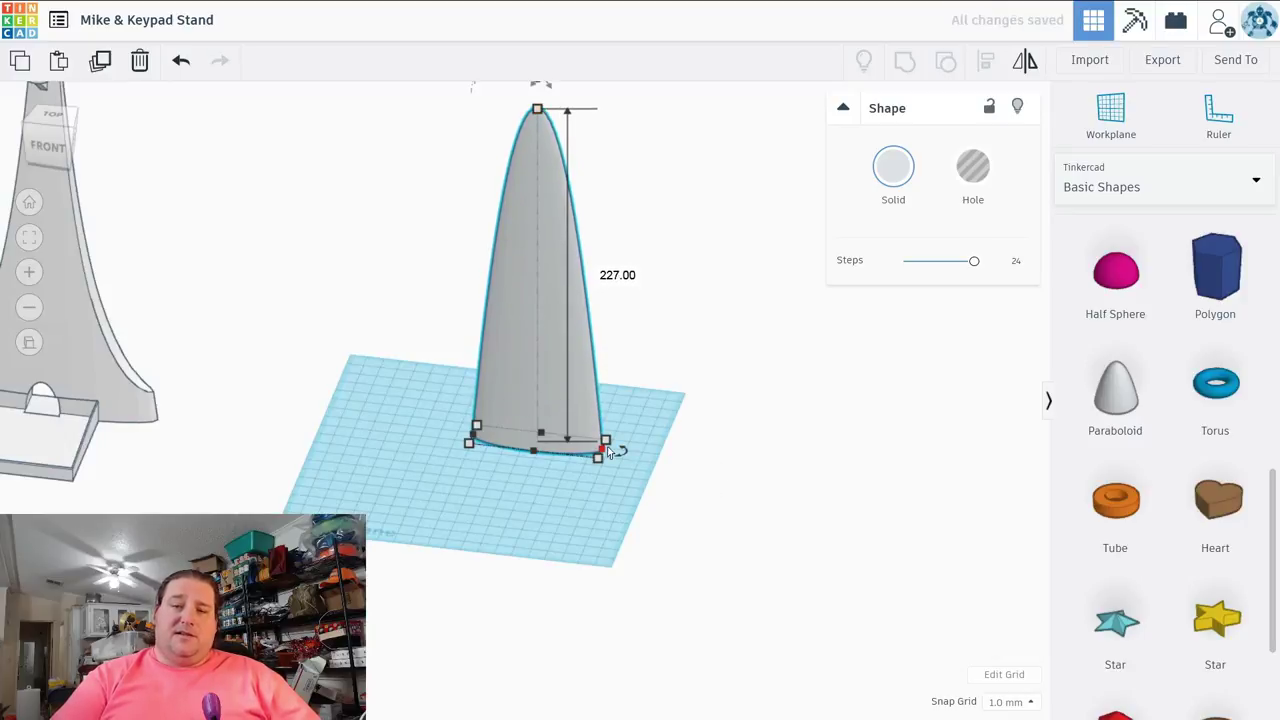
left_click_drag(607, 452, 648, 447)
right_click_drag(743, 500, 651, 527)
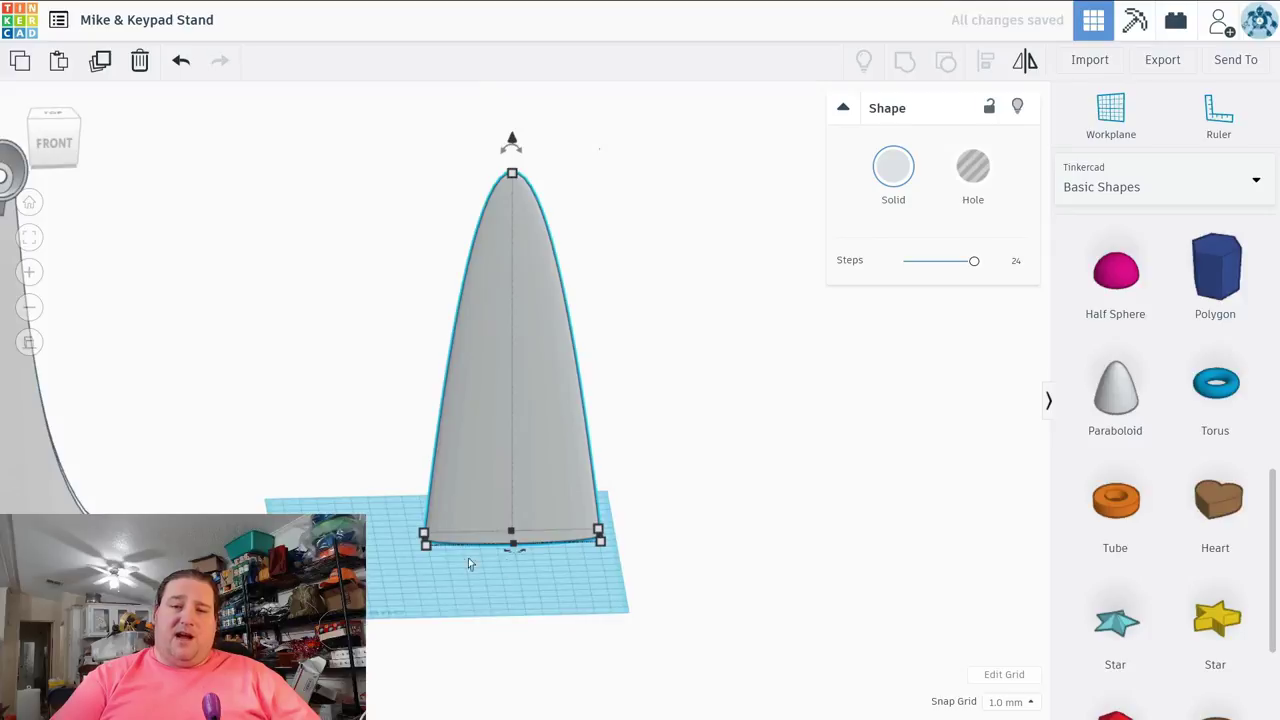
Step: Widen the paraboloid to 107 mm, flip it by rotating 157.5°, and colour it light green
left_click_drag(425, 541, 416, 541)
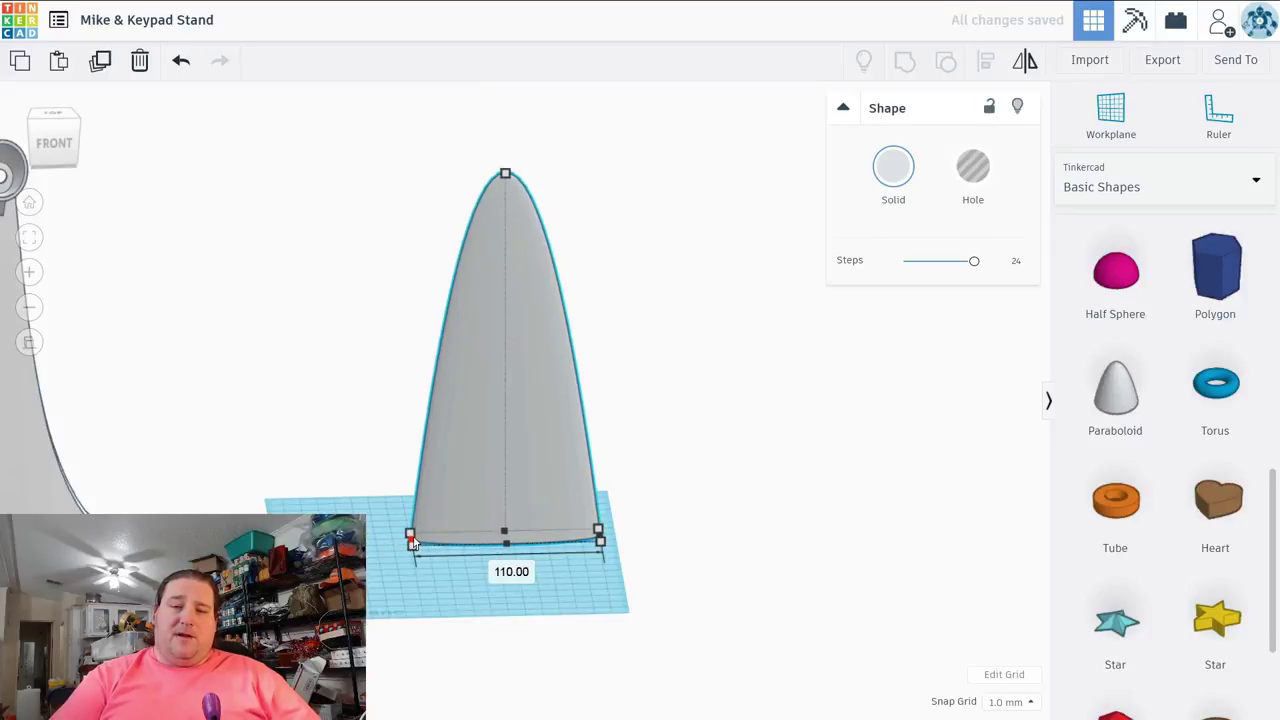
right_click_drag(412, 541, 934, 634)
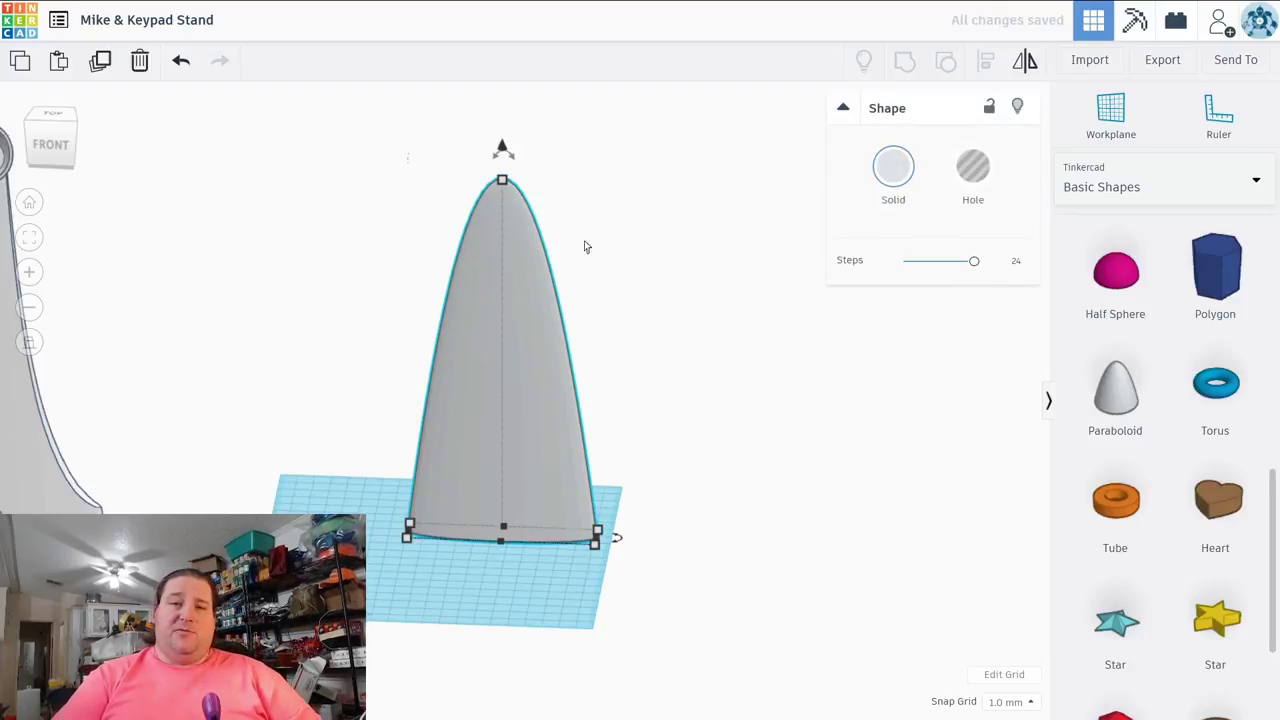
left_click_drag(503, 148, 568, 432)
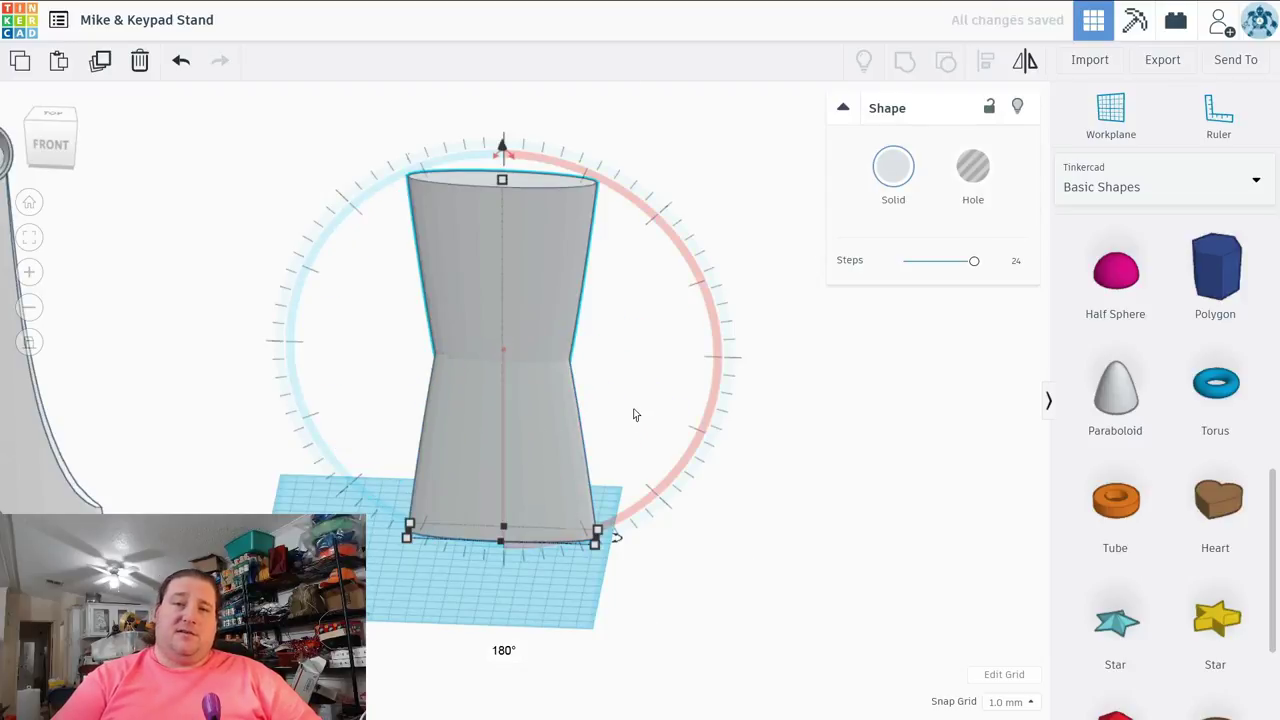
left_click(890, 180)
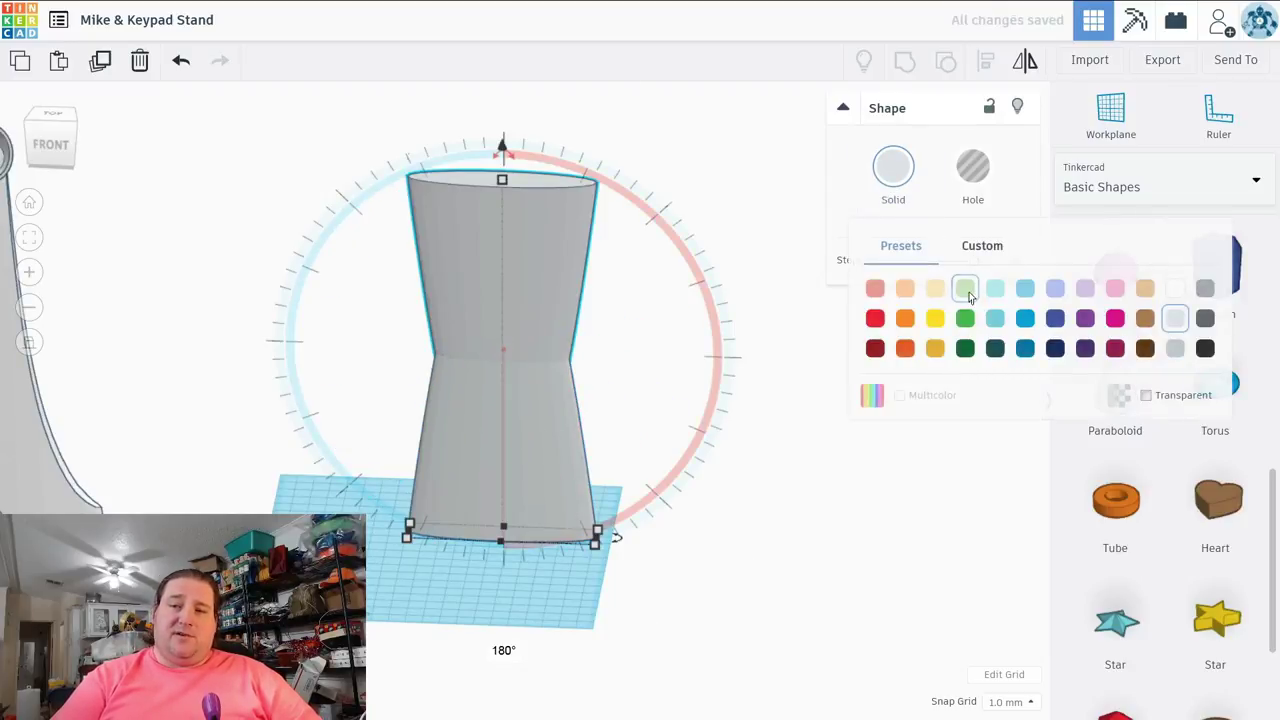
left_click(952, 286)
left_click(676, 343)
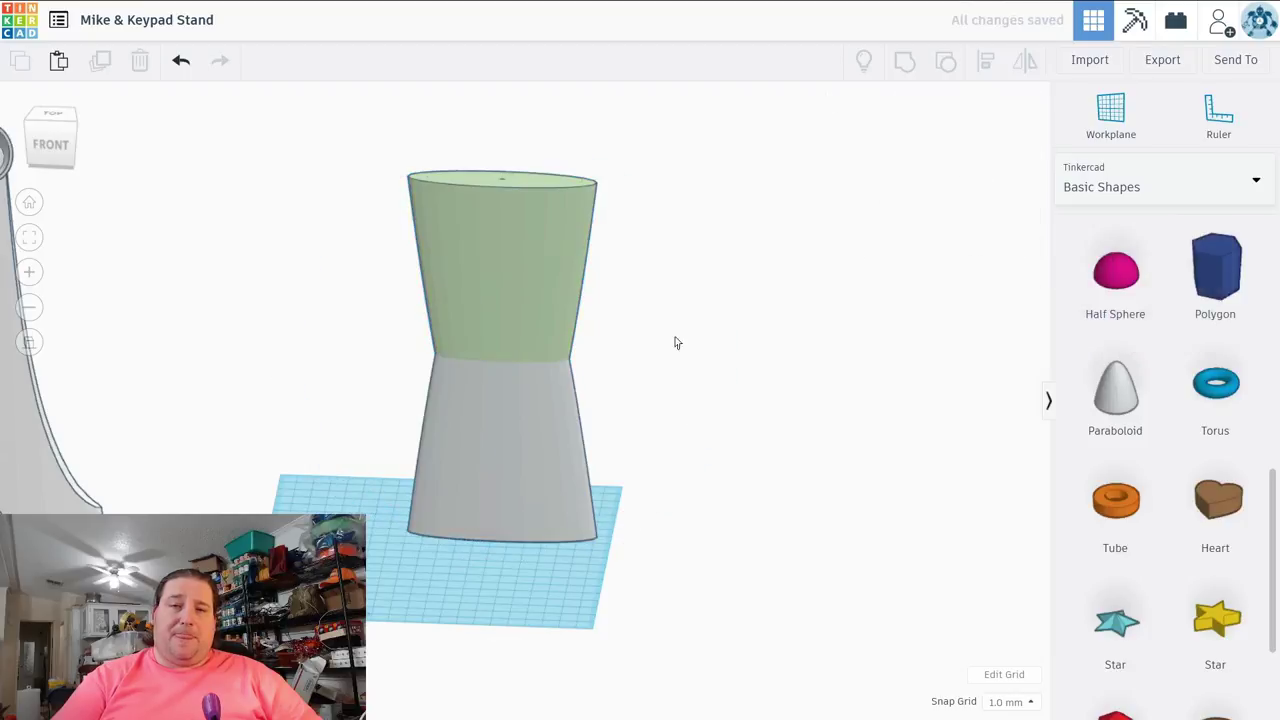
Step: Move the green paraboloid right, raise it off the workplane, and place a second copy on the left
left_click(562, 233)
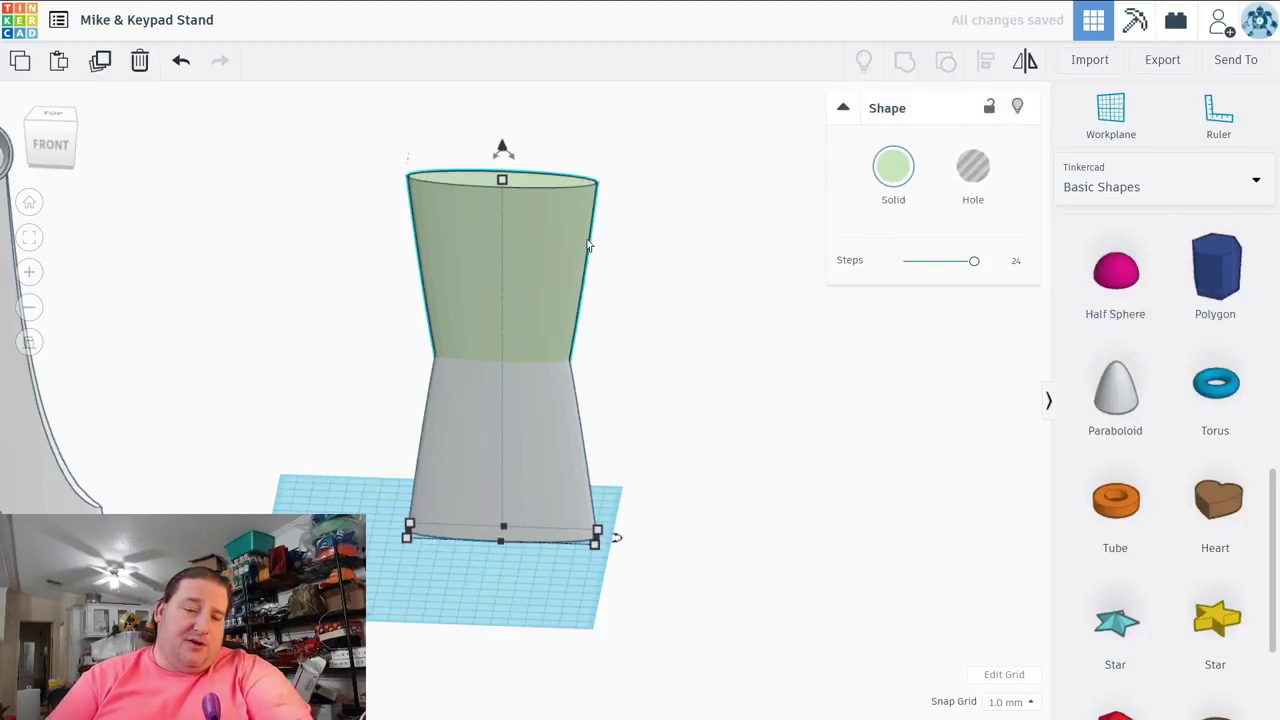
left_click_drag(571, 234, 654, 248)
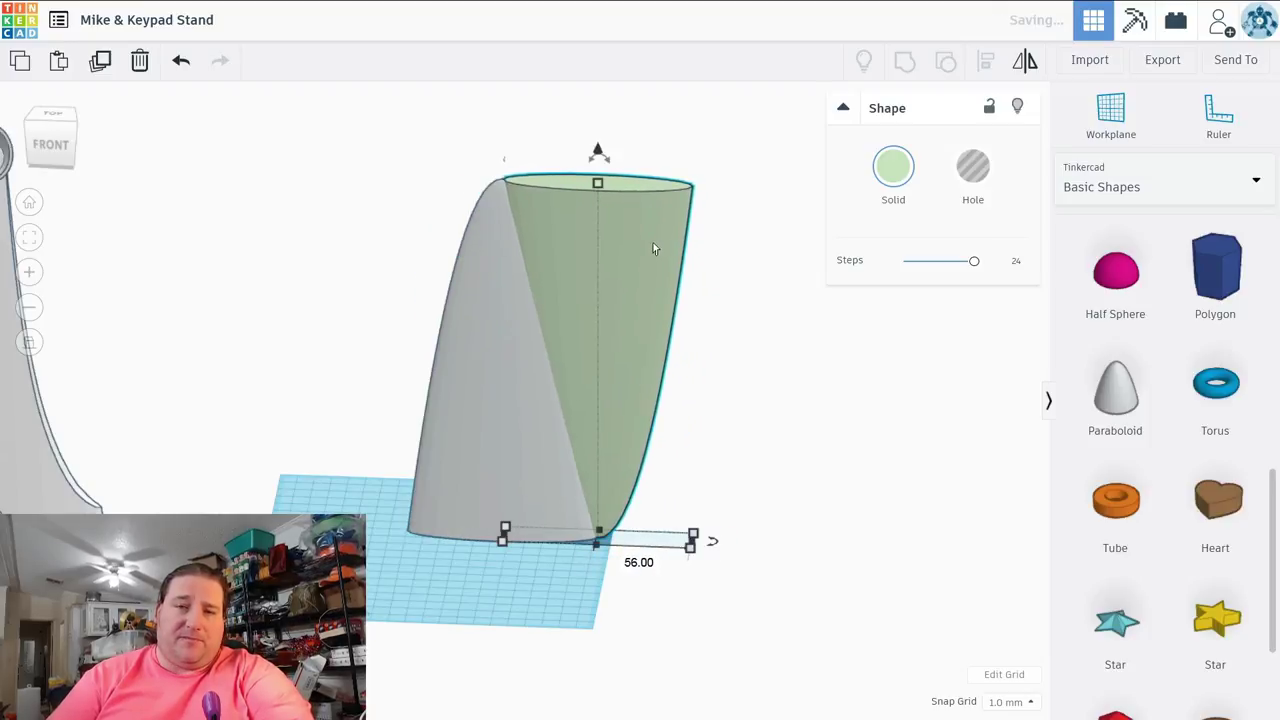
left_click_drag(598, 153, 597, 102)
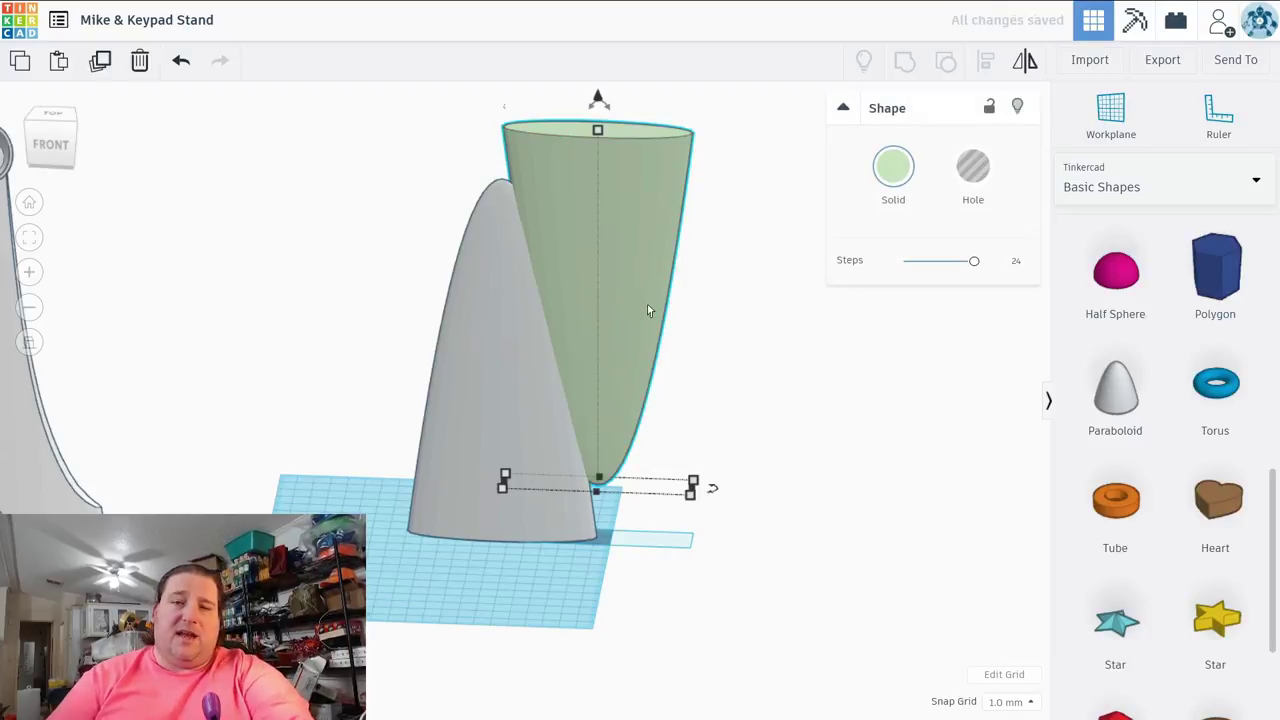
left_click_drag(648, 310, 448, 272)
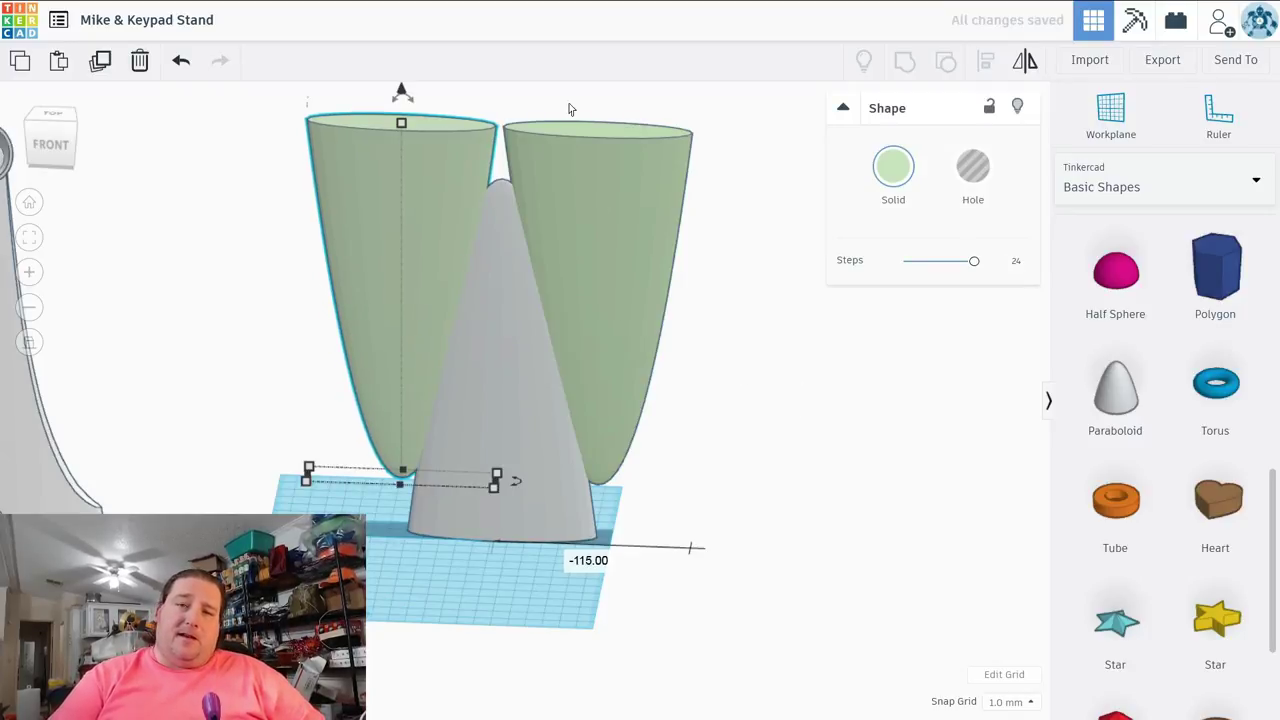
left_click_drag(569, 105, 476, 150)
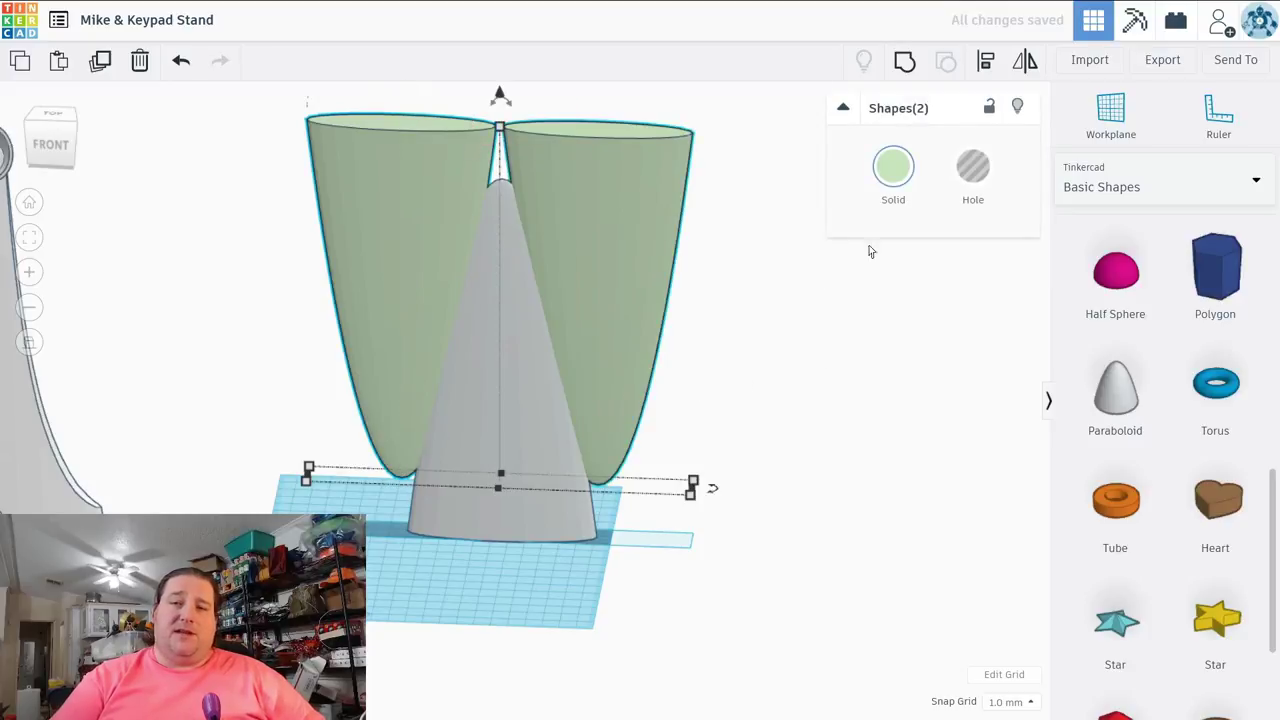
Step: Group the two green paraboloids into a hole 215 mm tall and 258 mm wide
left_click(903, 66)
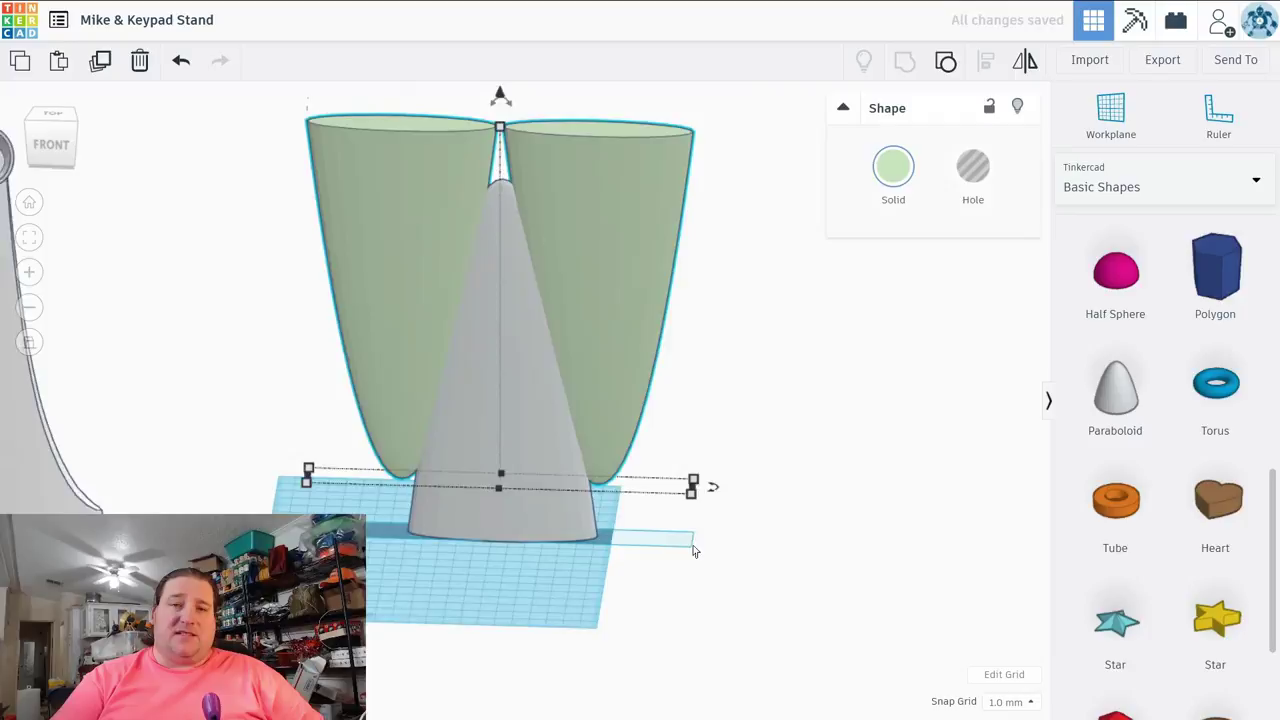
scroll(812, 375, "up", 2)
left_click(968, 190)
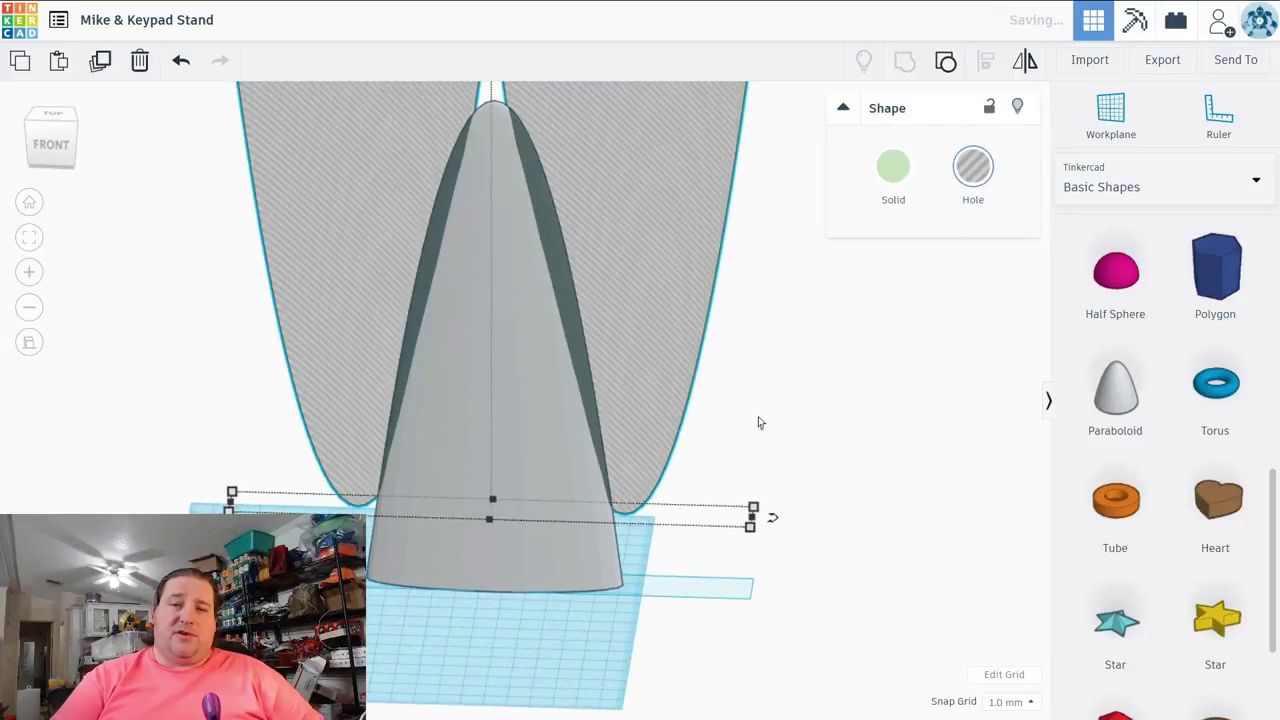
scroll(757, 420, "down", 2)
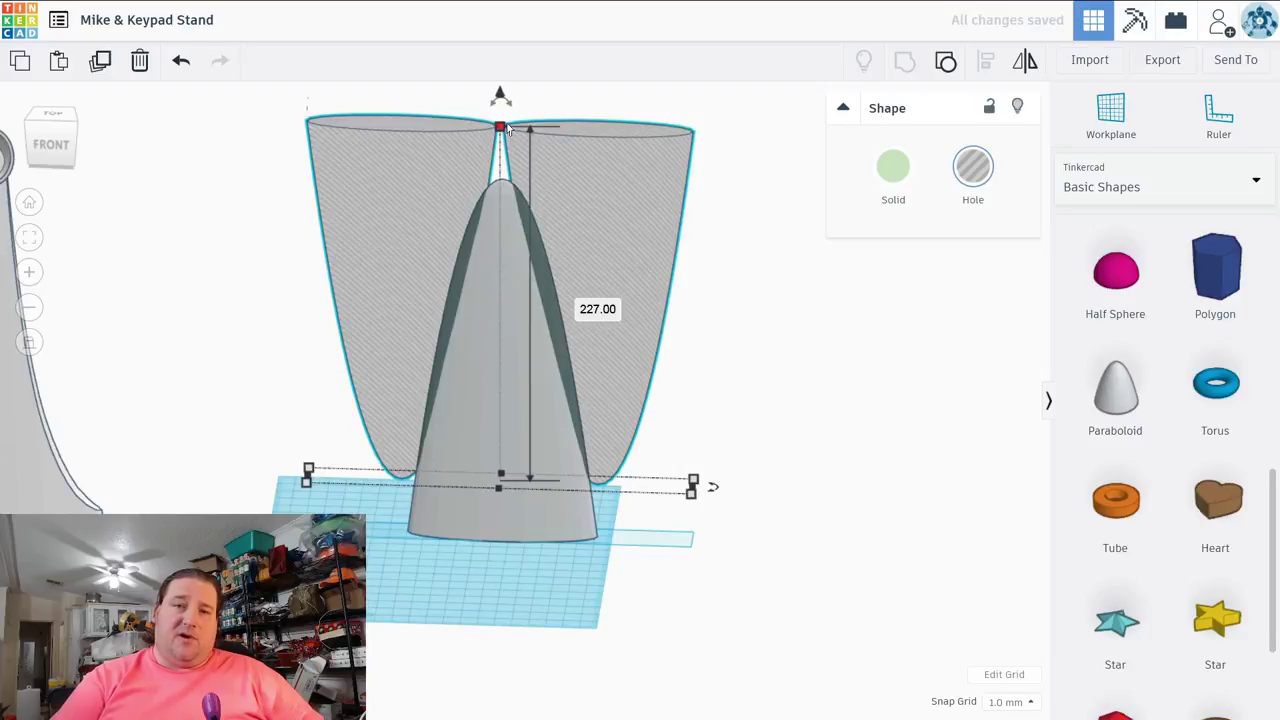
left_click_drag(500, 128, 500, 146)
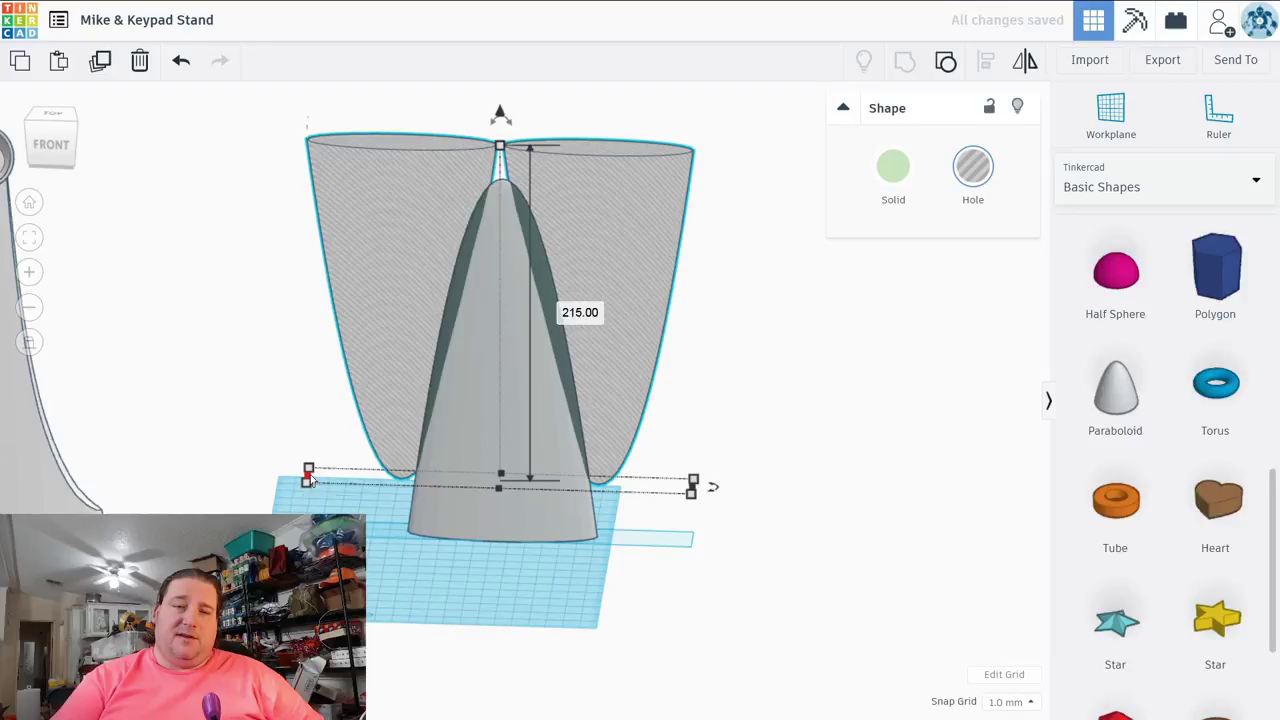
left_click_drag(310, 480, 253, 480)
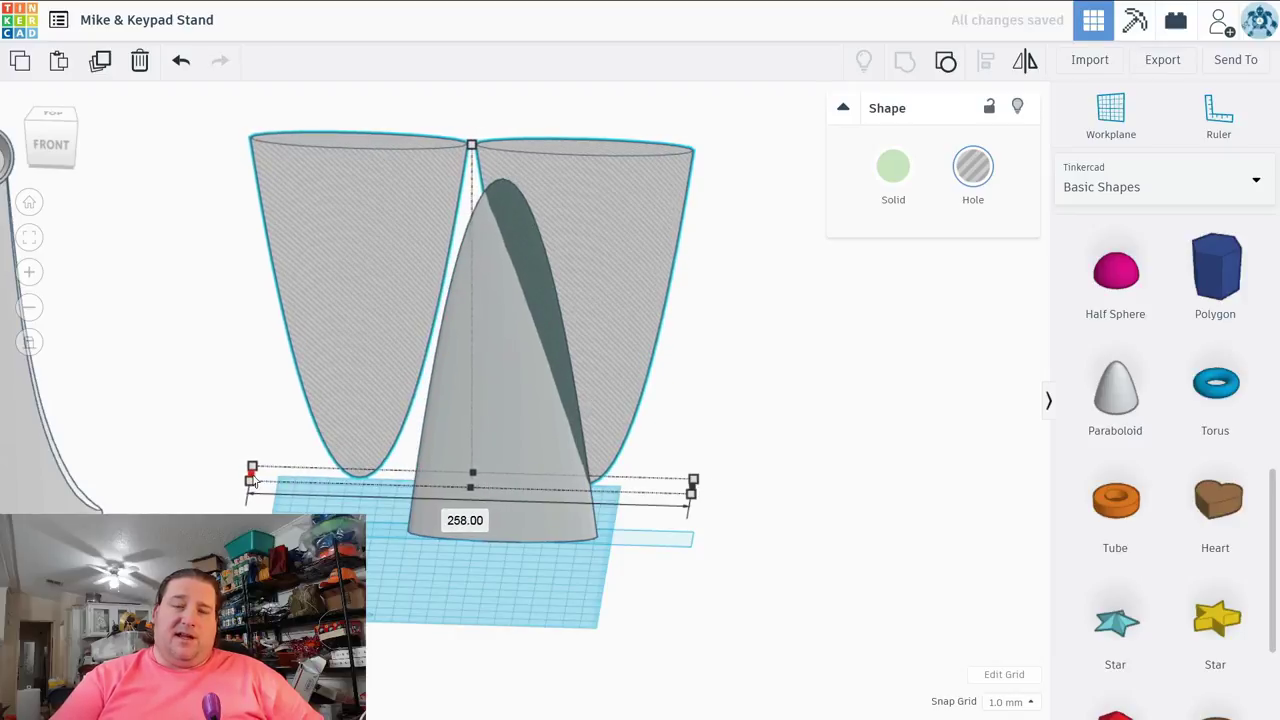
Step: Widen the grey paraboloid to 128 mm, shift the hole right, stretch it to 269 mm tall, and ungroup it
left_click(570, 543)
left_click(590, 540)
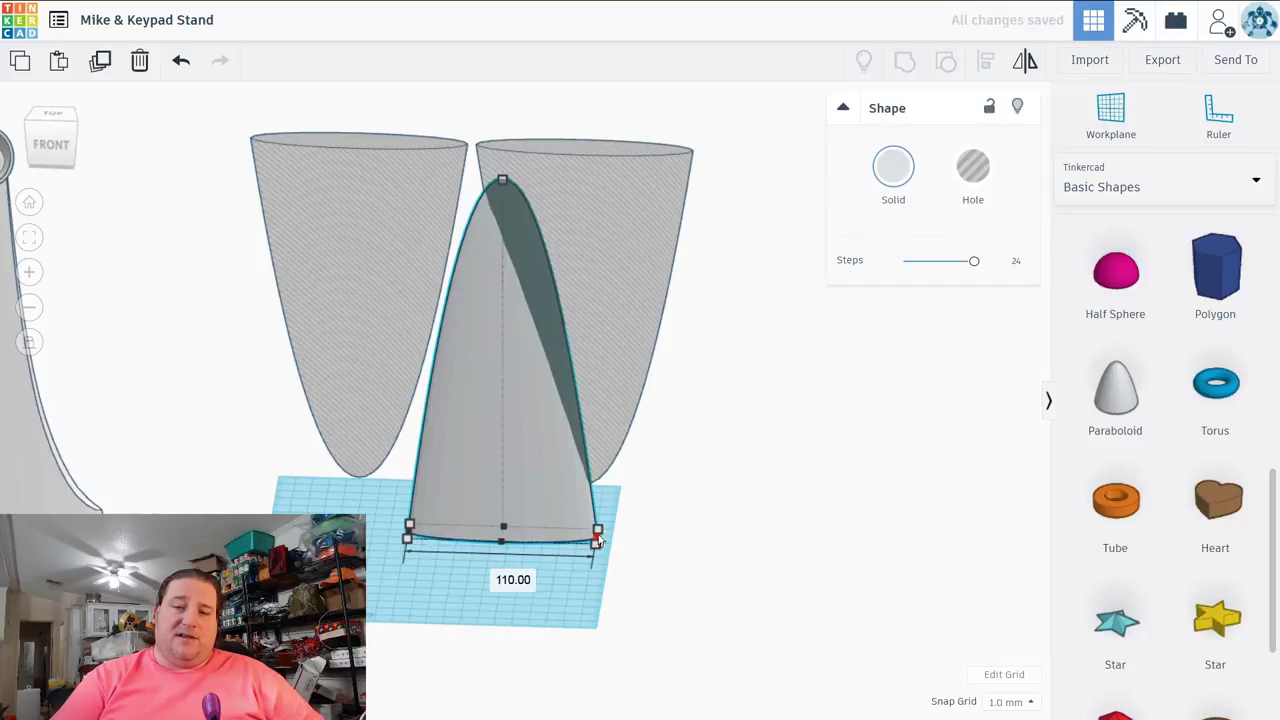
left_click_drag(595, 541, 628, 542)
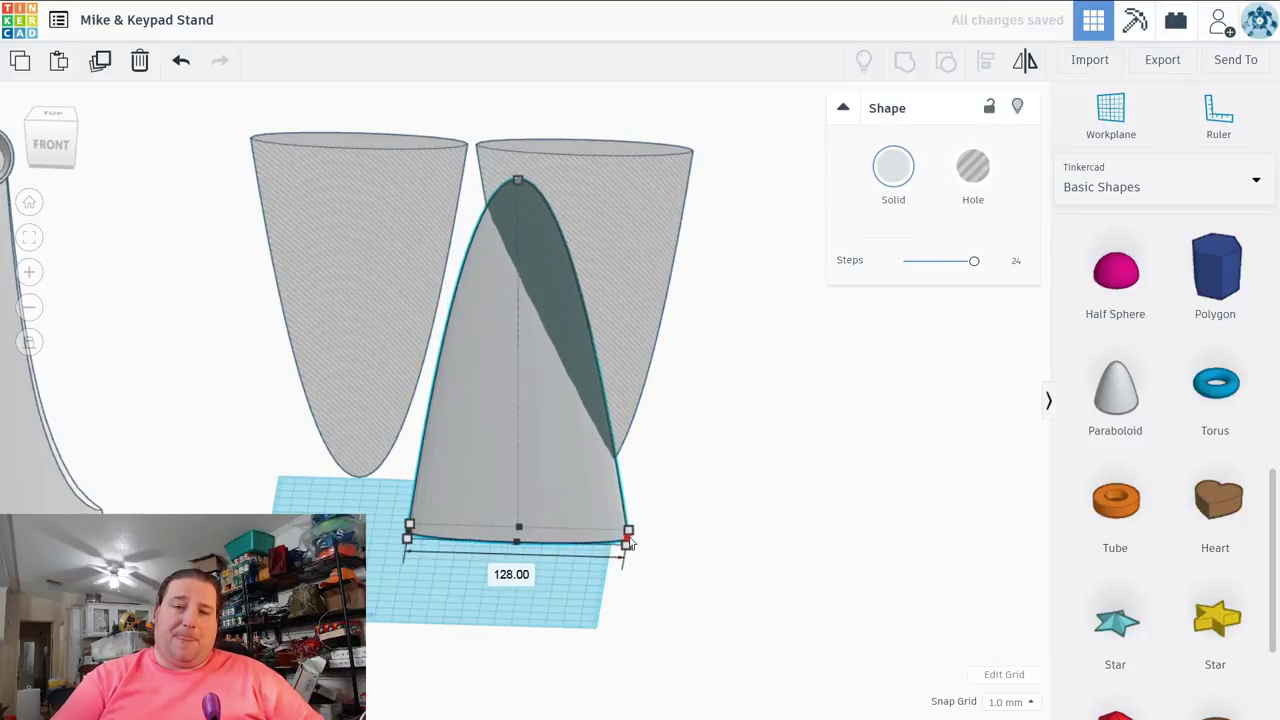
left_click(652, 316)
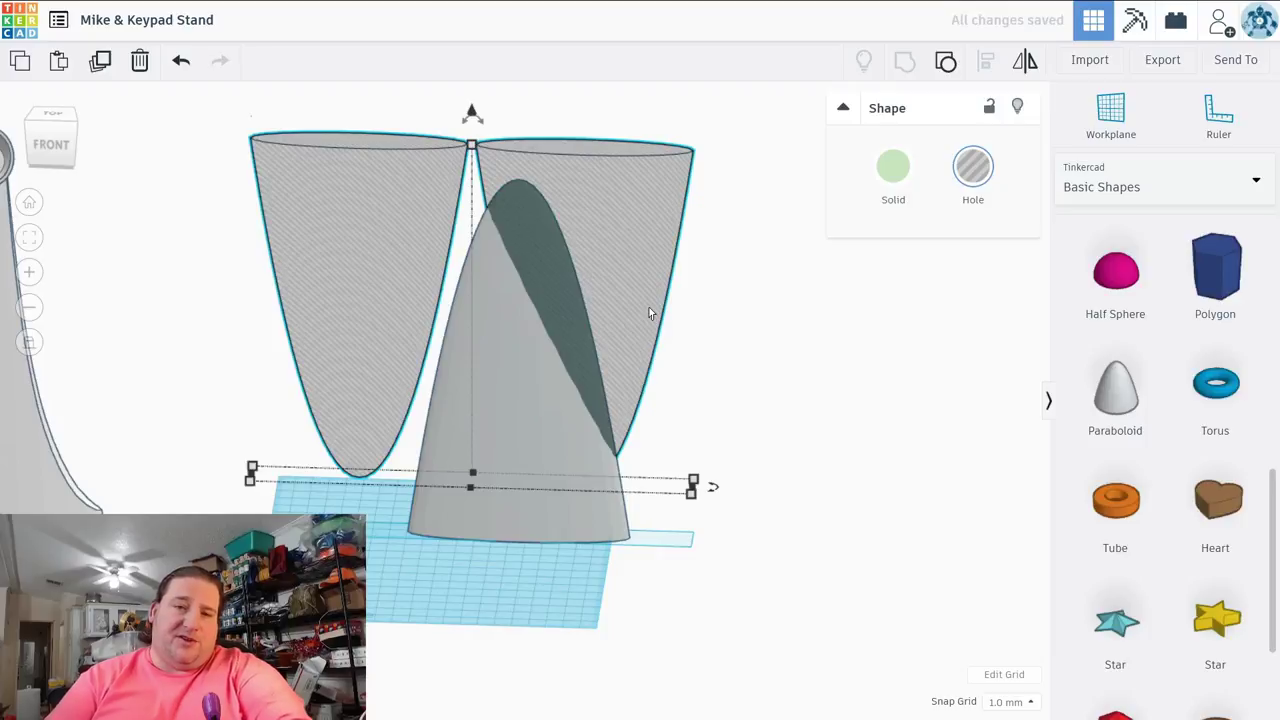
left_click(613, 247)
left_click_drag(613, 247, 657, 246)
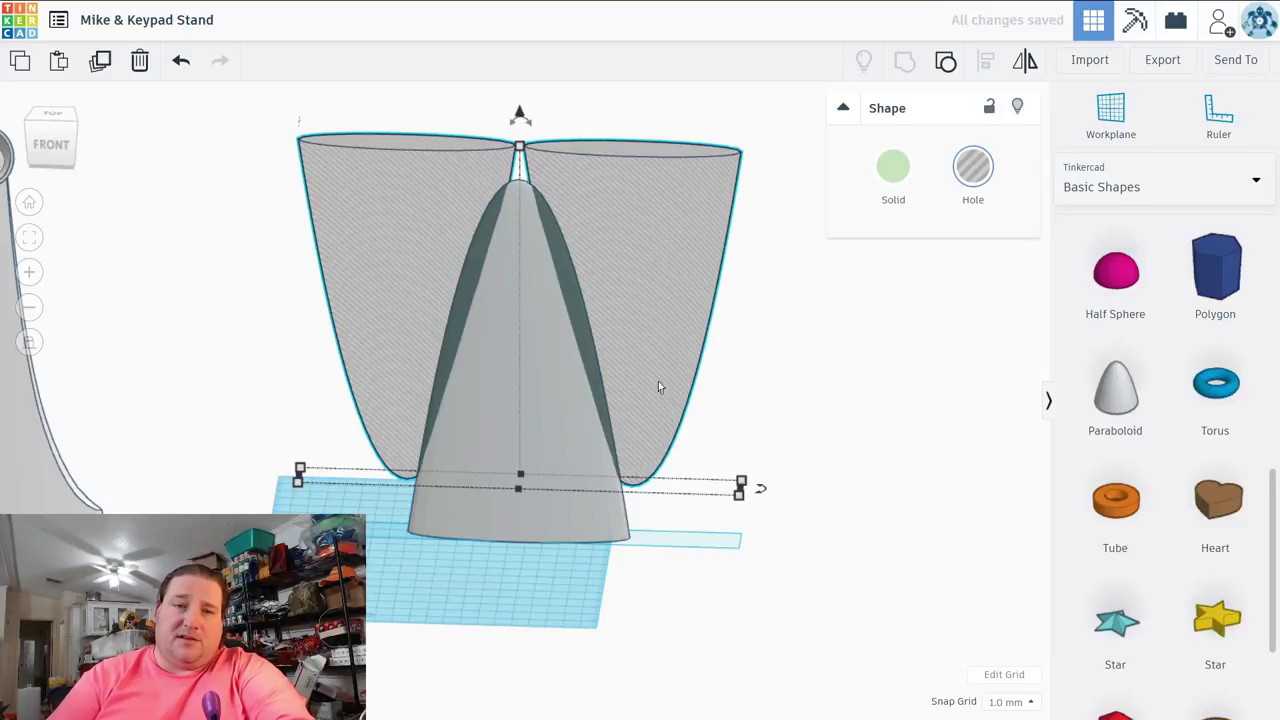
scroll(550, 168, "down", 5)
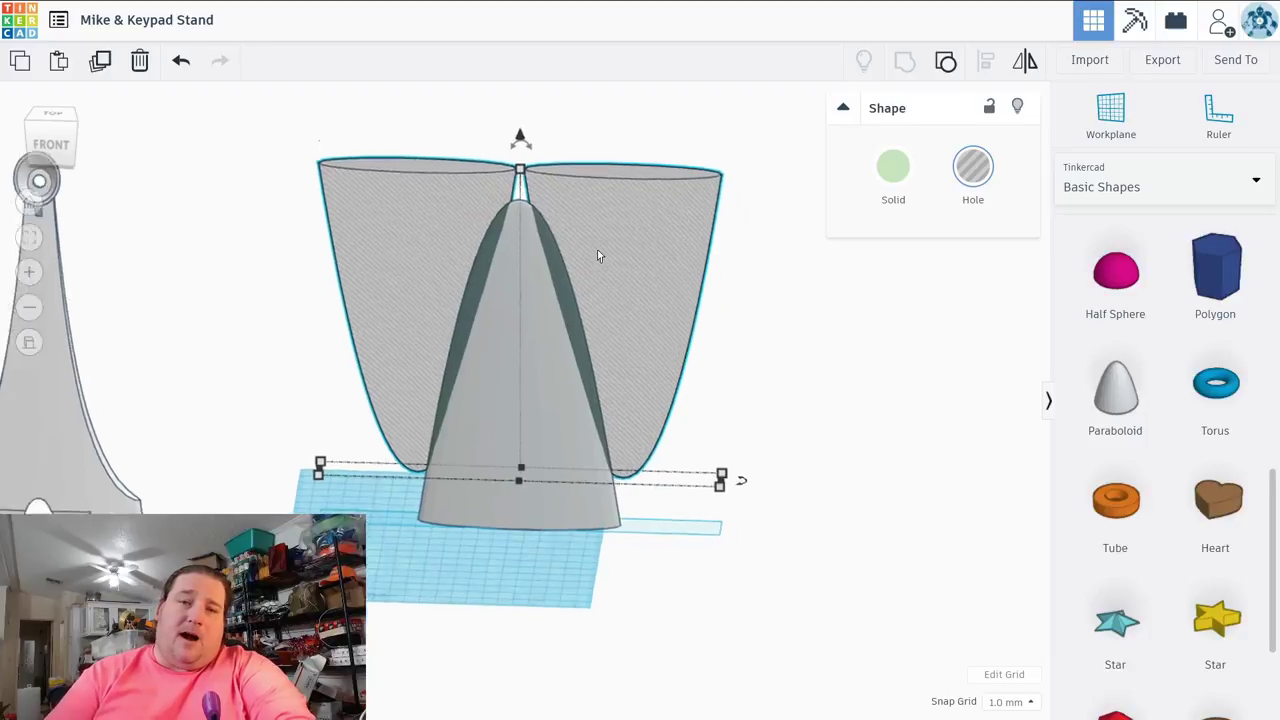
left_click_drag(522, 250, 522, 196)
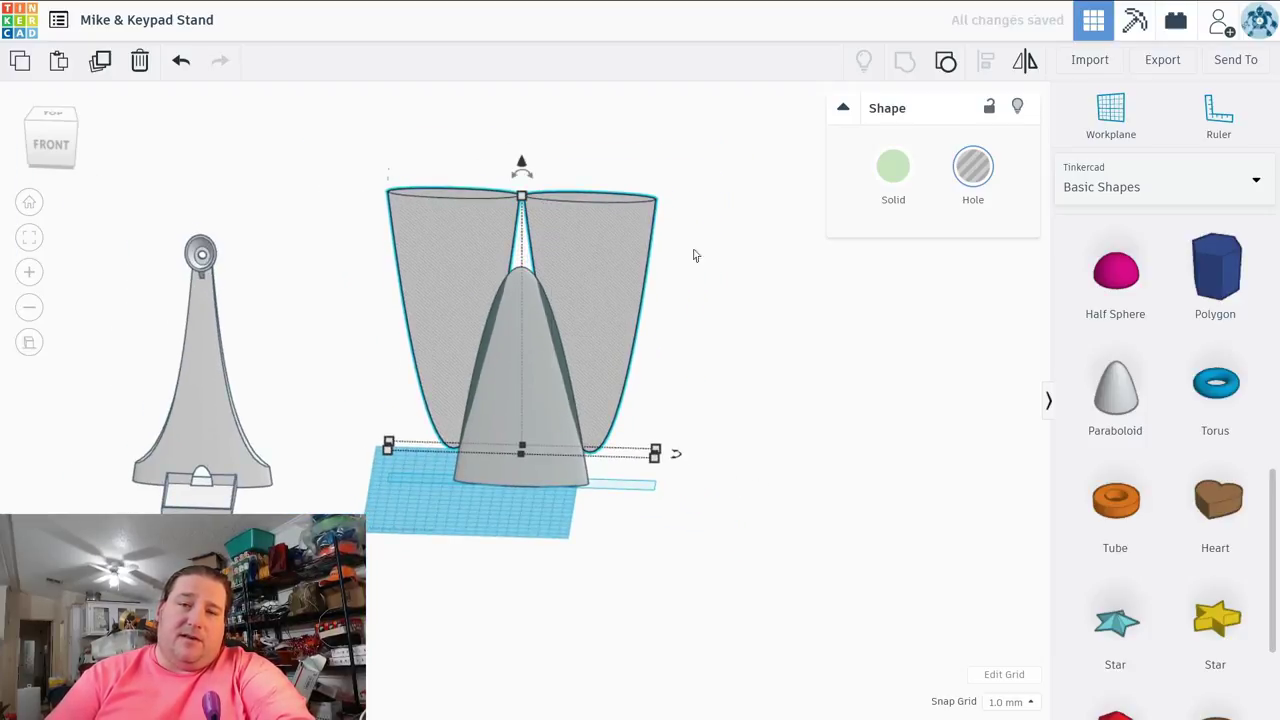
left_click(945, 63)
Step: Nudge the right green paraboloid left, then regroup both paraboloids as one hole shifted slightly right
left_click(751, 269)
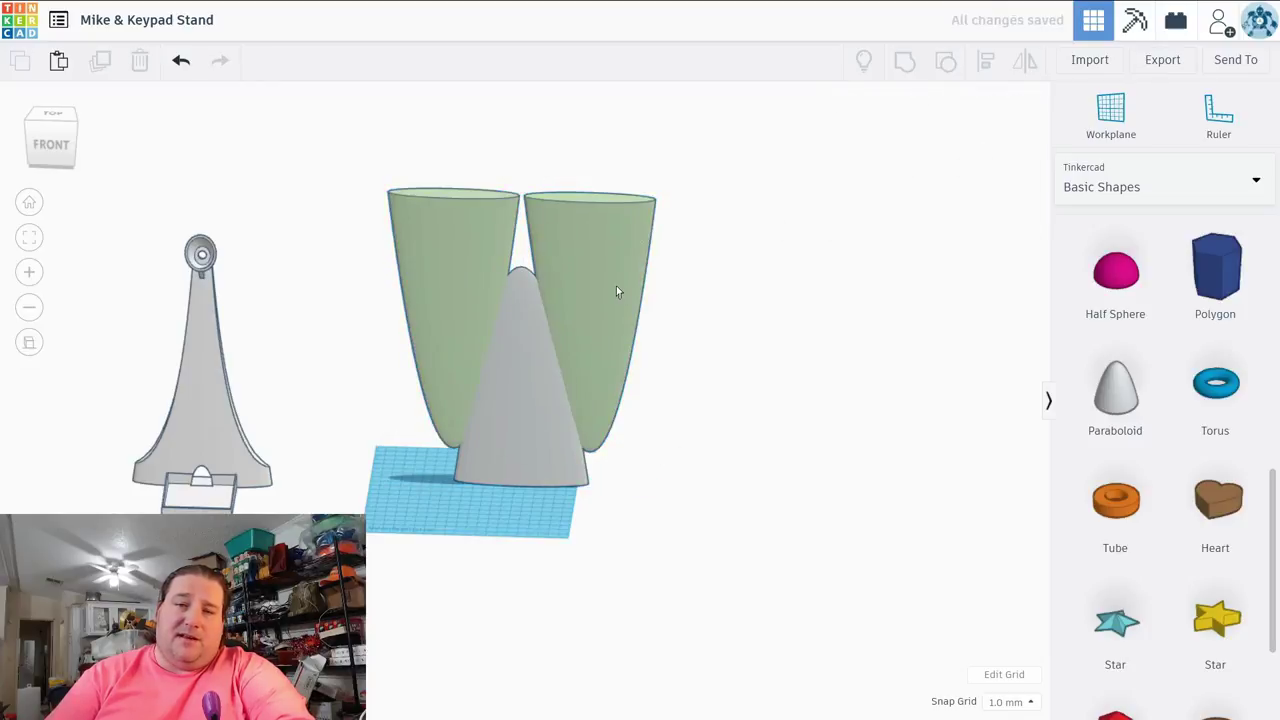
left_click(616, 285)
key("Left")
key("Left")
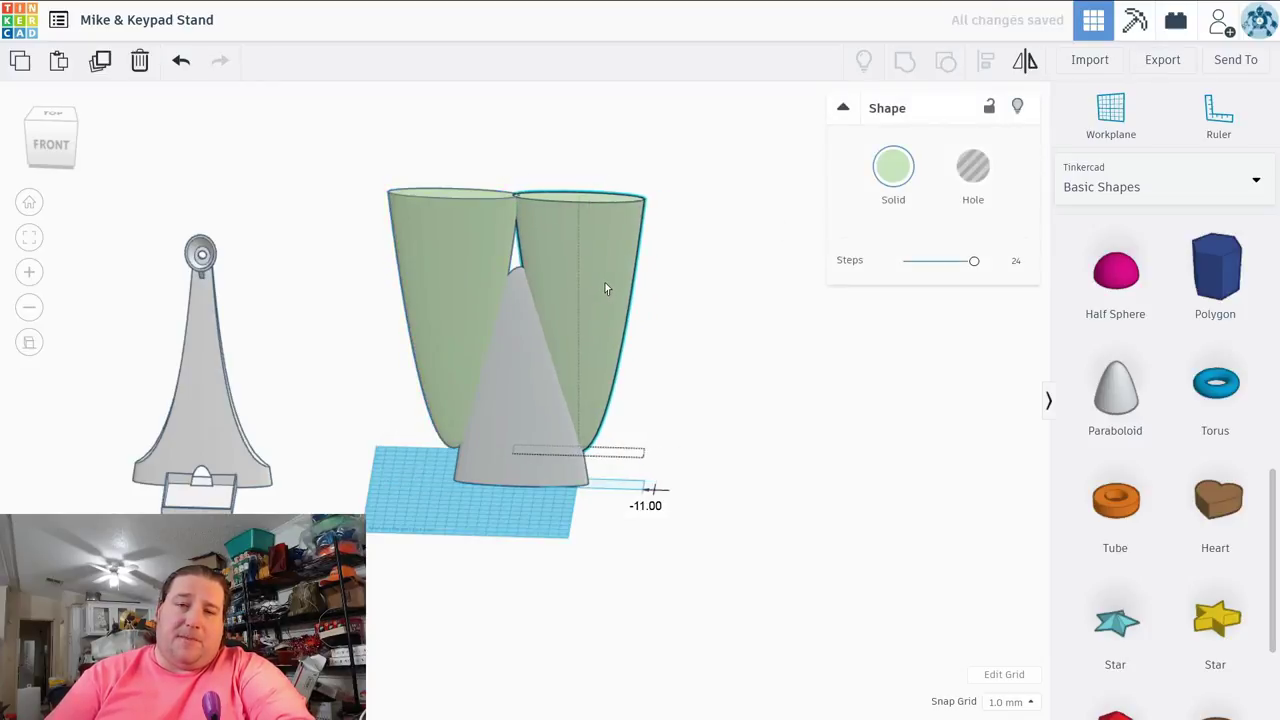
left_click(481, 233, "shift")
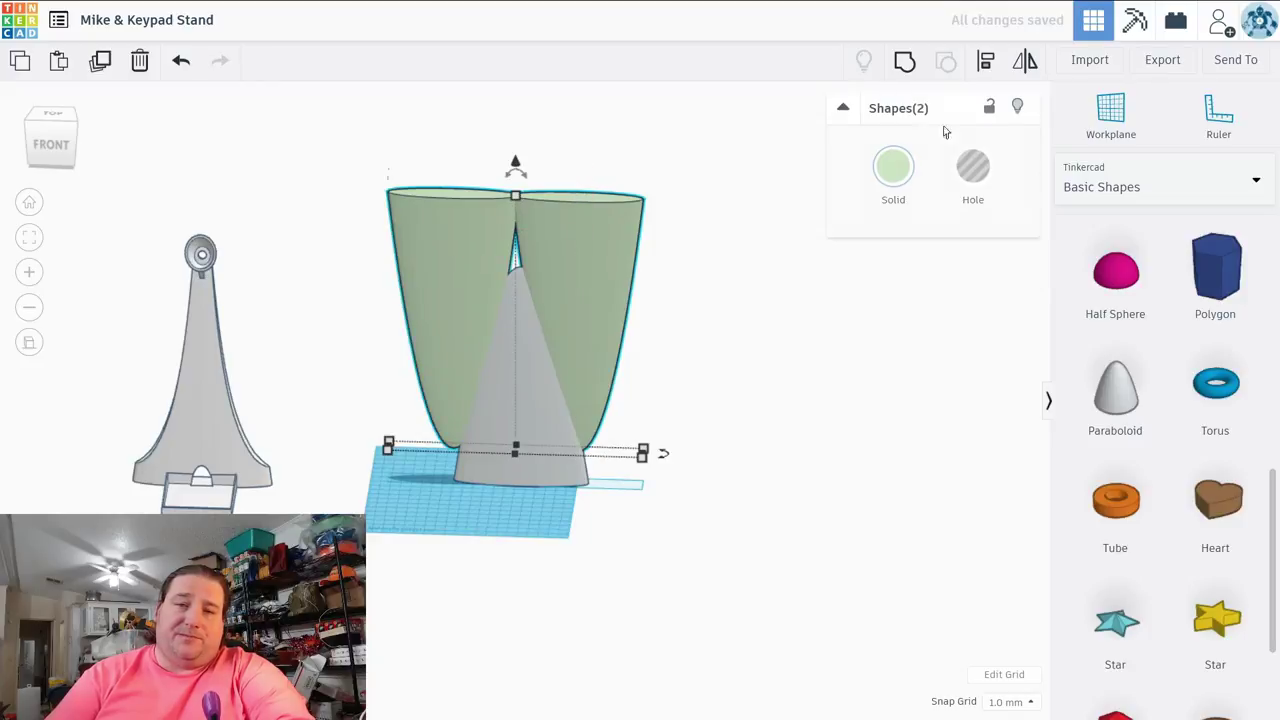
left_click(904, 62)
left_click(972, 172)
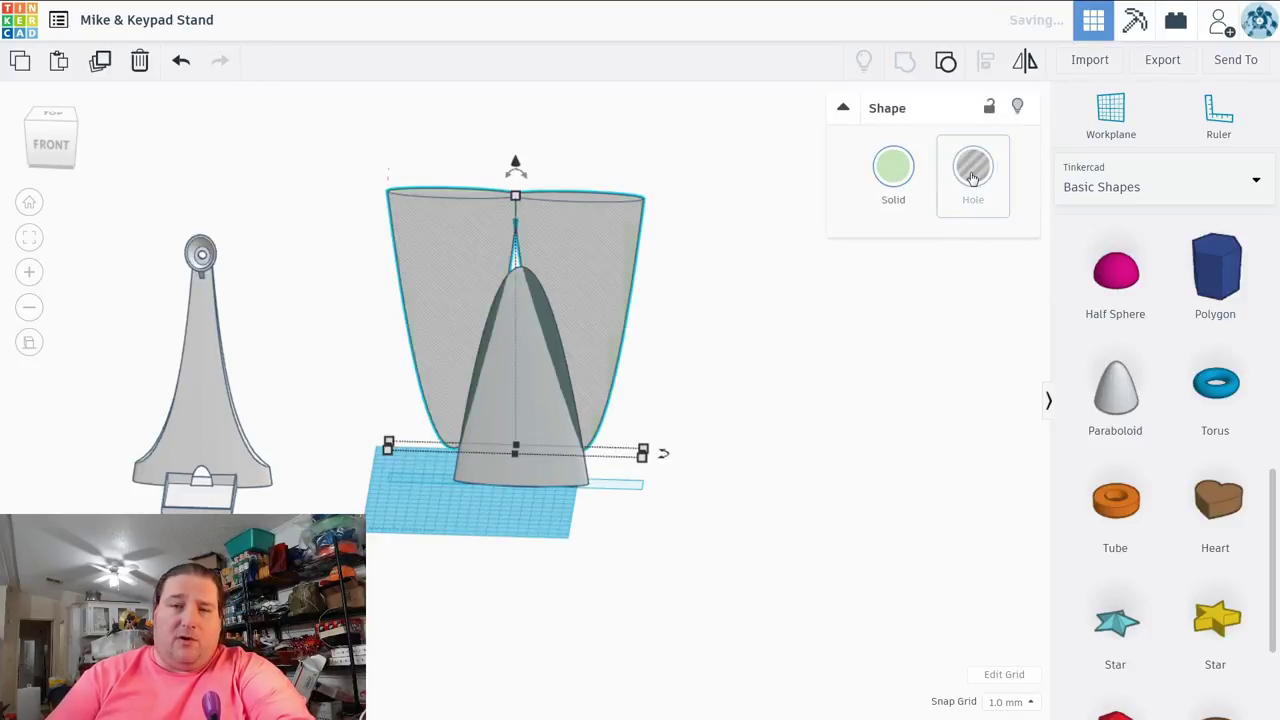
left_click_drag(603, 304, 608, 310)
Step: Widen the grey paraboloid to 159, shift it right, and select it together with the hole group
left_click(587, 484)
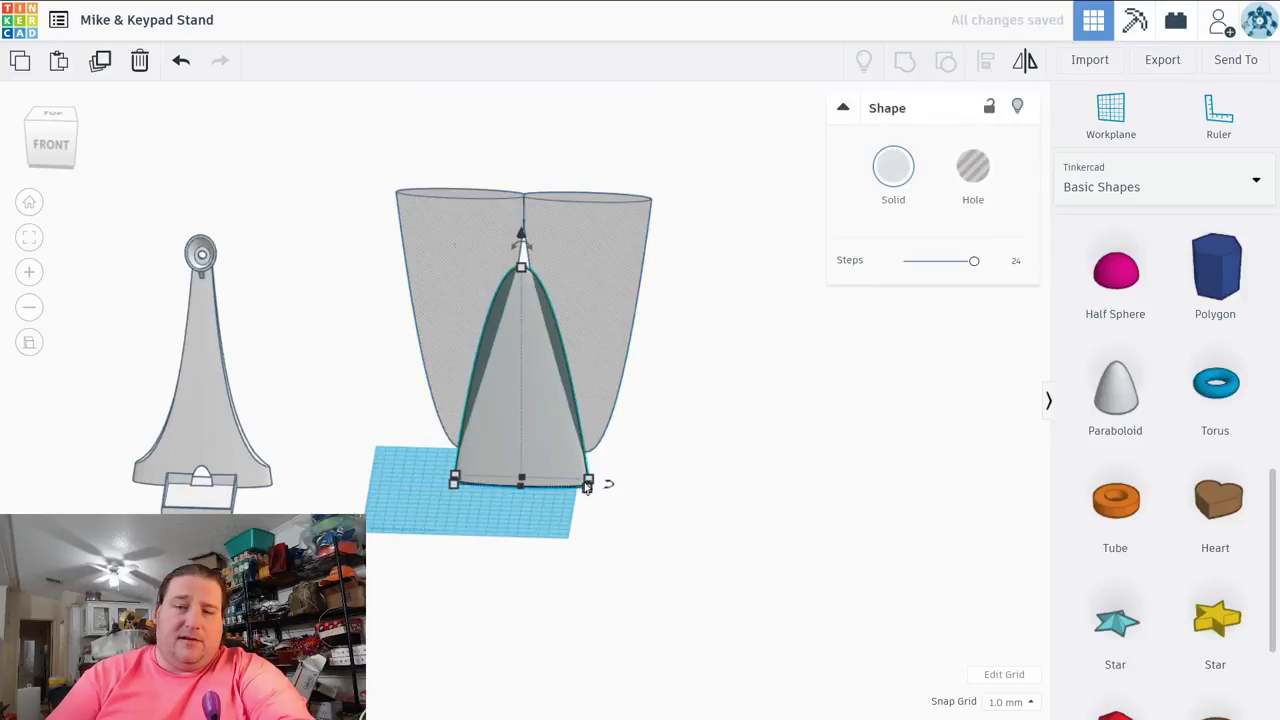
mouse_move(588, 485)
left_click_drag(589, 487, 618, 486)
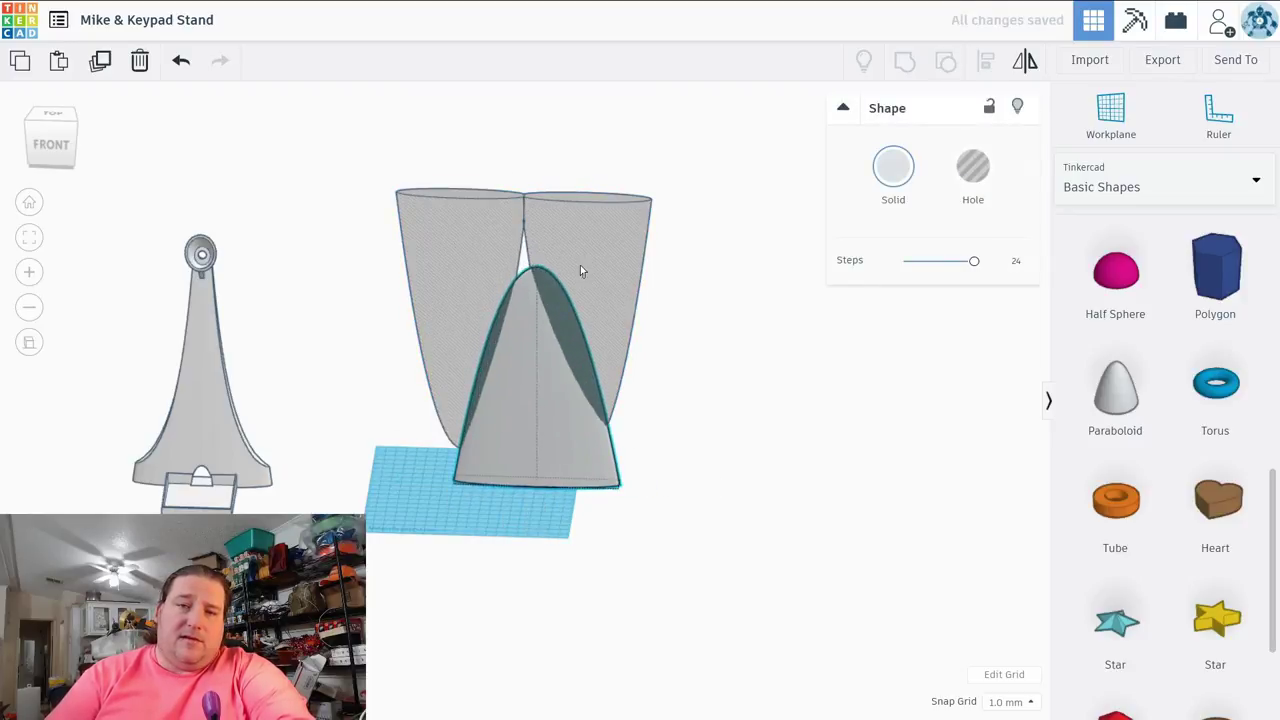
left_click_drag(580, 267, 605, 268)
left_click_drag(723, 517, 409, 172)
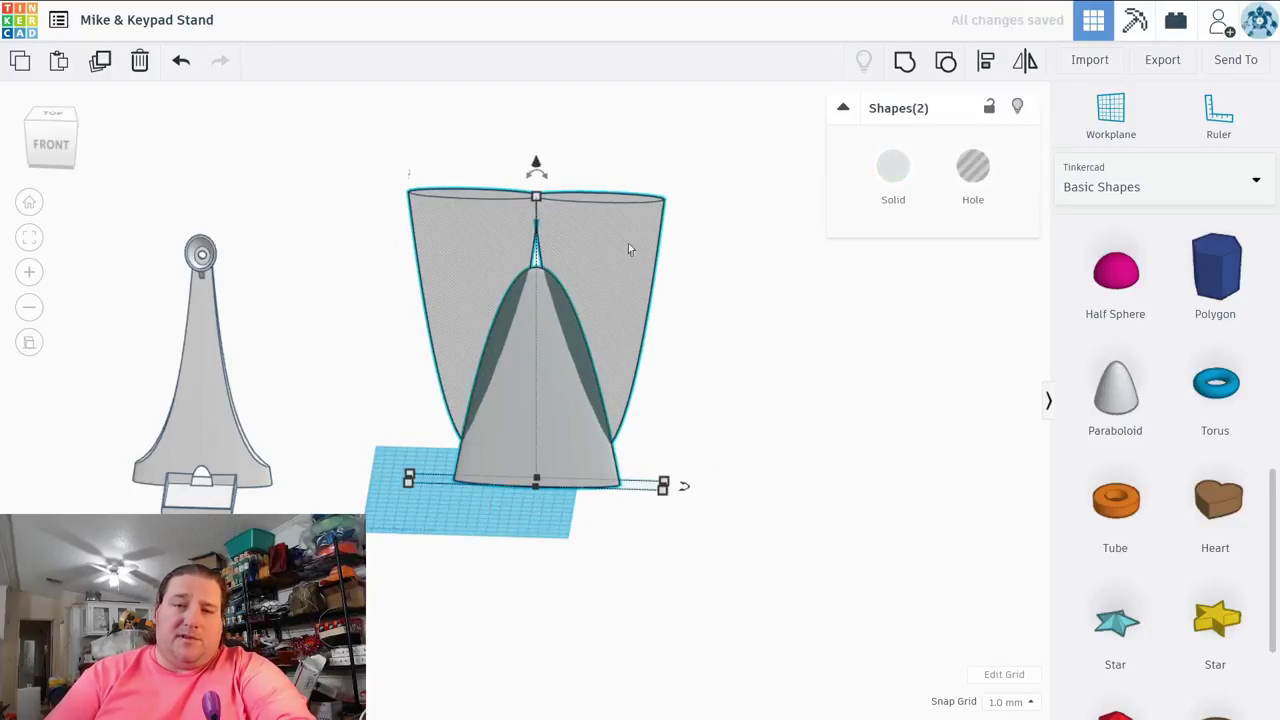
Step: Centre the grey paraboloid and the hole group on each other
left_click(980, 67)
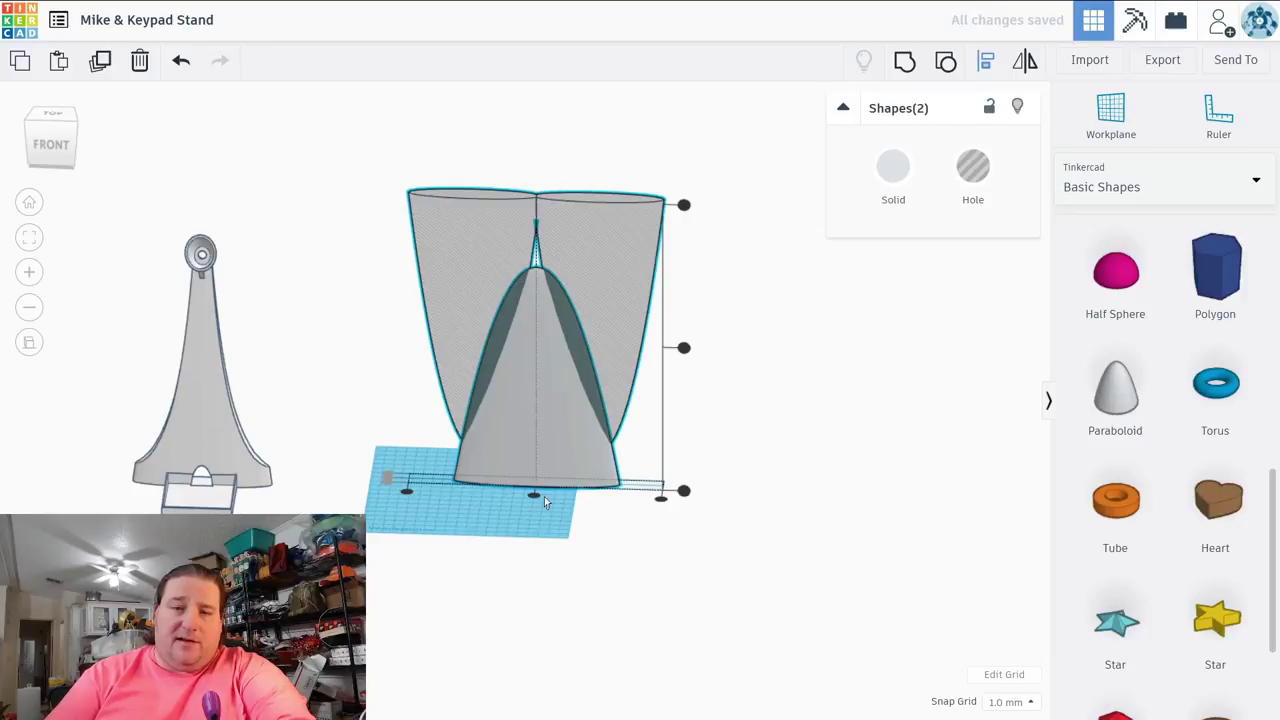
left_click(535, 496)
right_click_drag(390, 480, 388, 445)
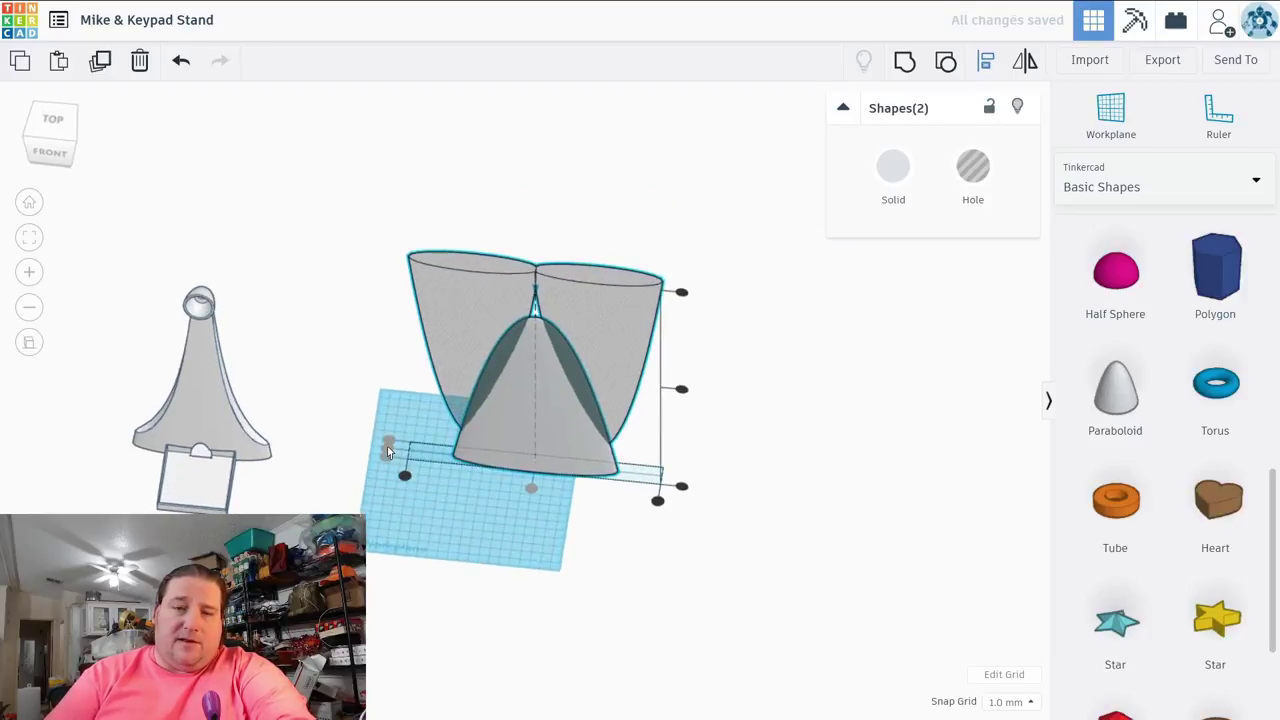
left_click(685, 450)
scroll(645, 515, "up", 6)
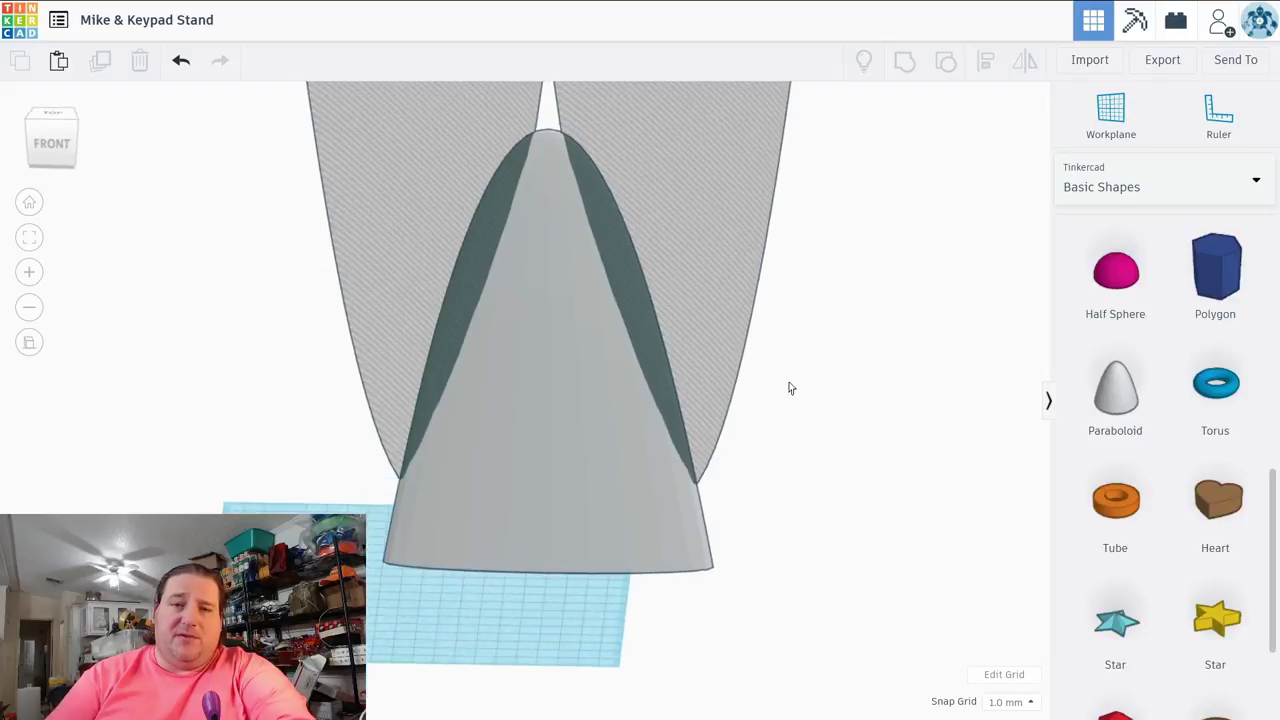
right_click_drag(814, 434, 746, 480)
Step: Enlarge the grey paraboloid's base and widen the twin hole shape's base
left_click(528, 552)
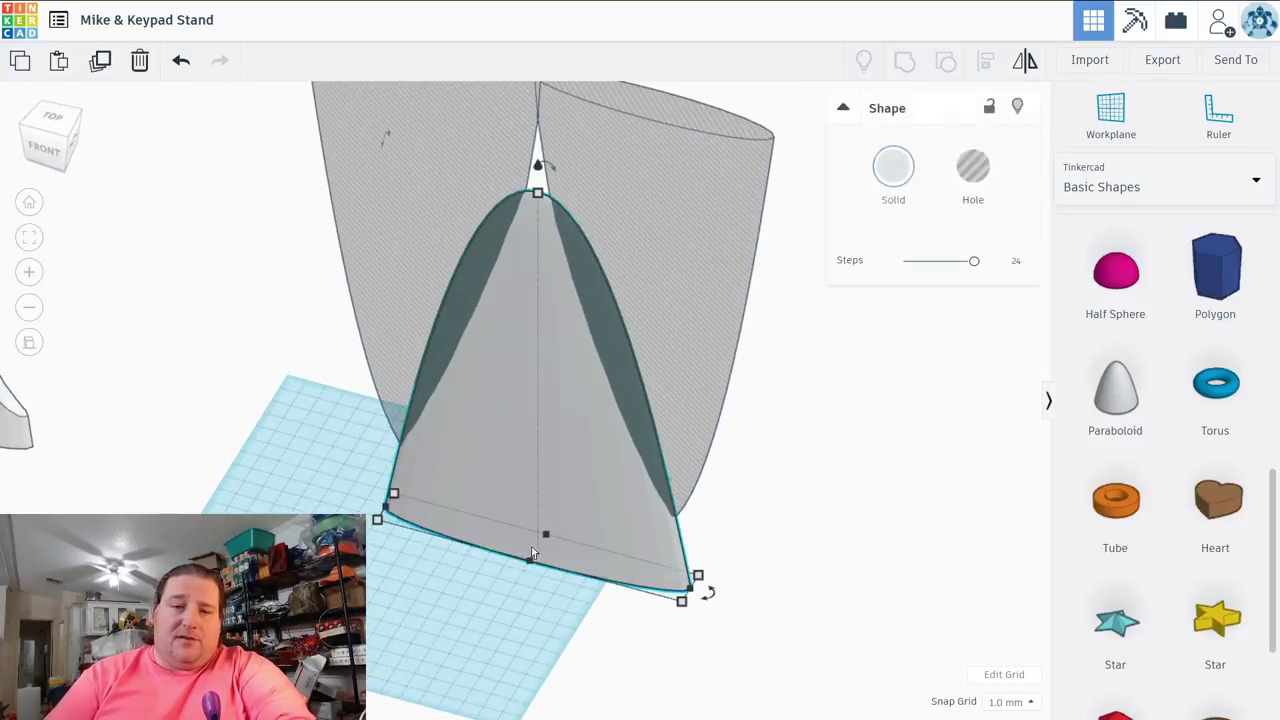
left_click_drag(528, 565, 520, 582)
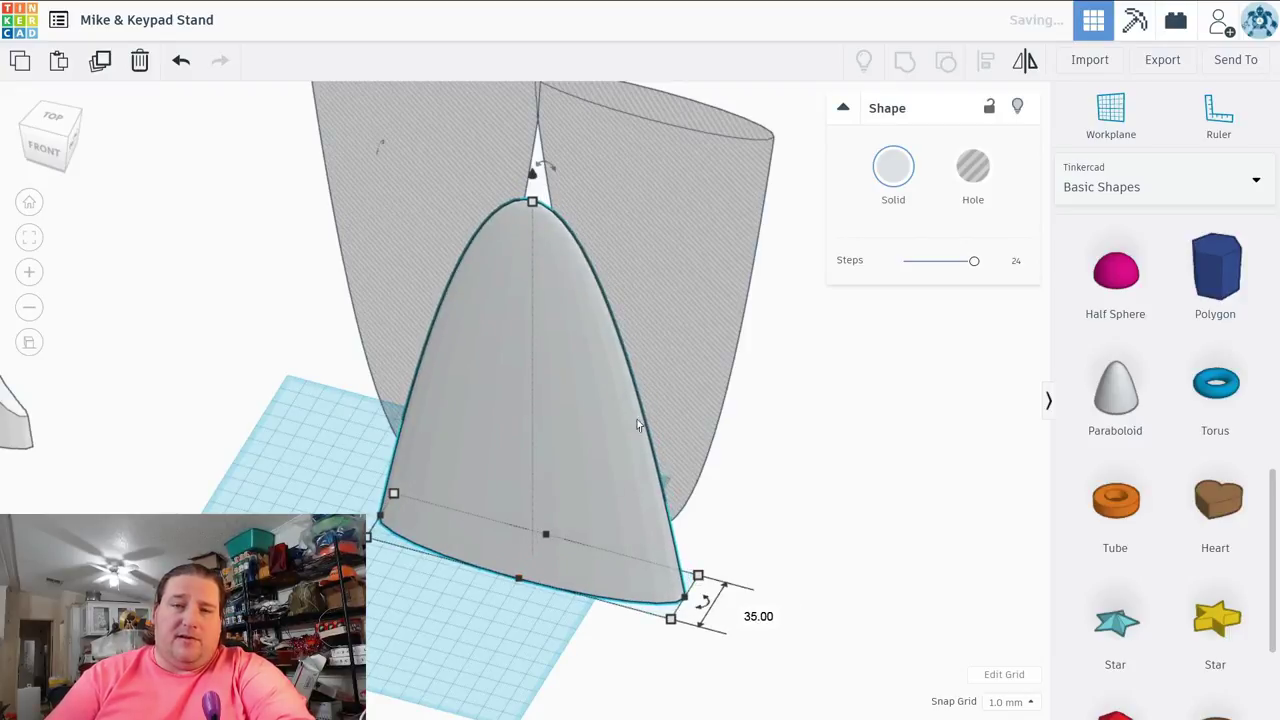
left_click(614, 337)
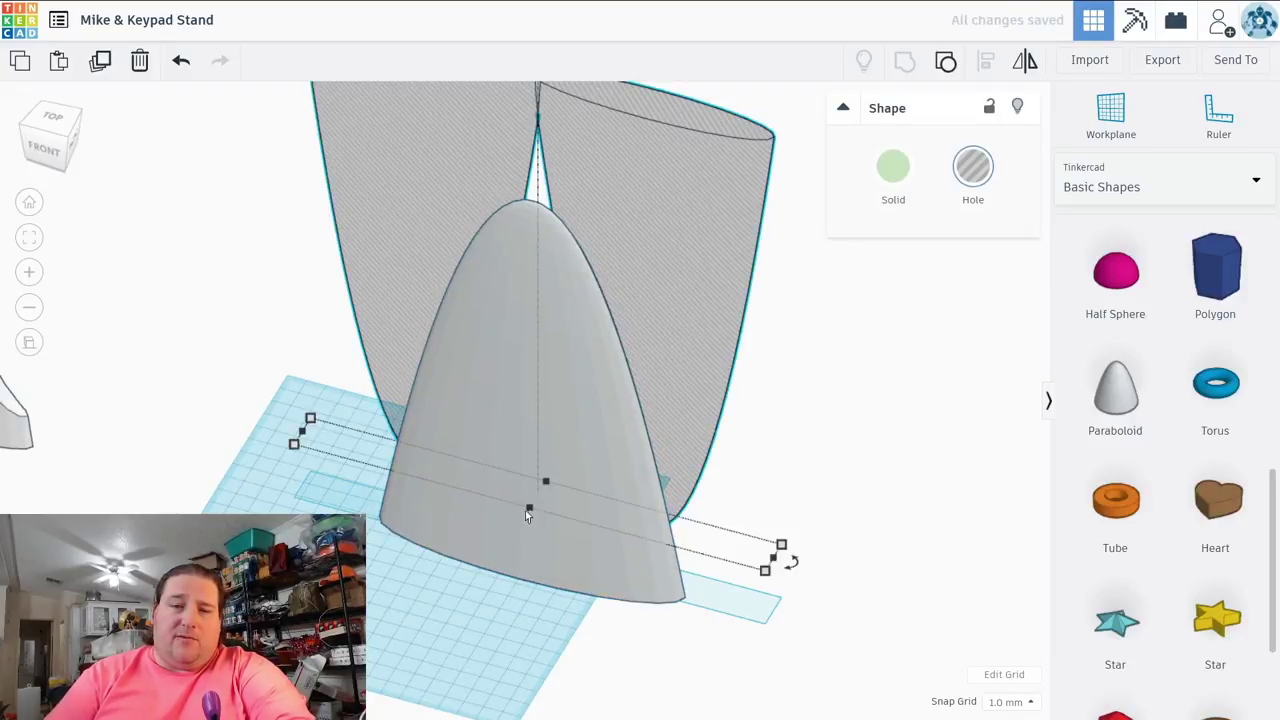
left_click_drag(528, 512, 516, 530)
right_click_drag(516, 530, 733, 499)
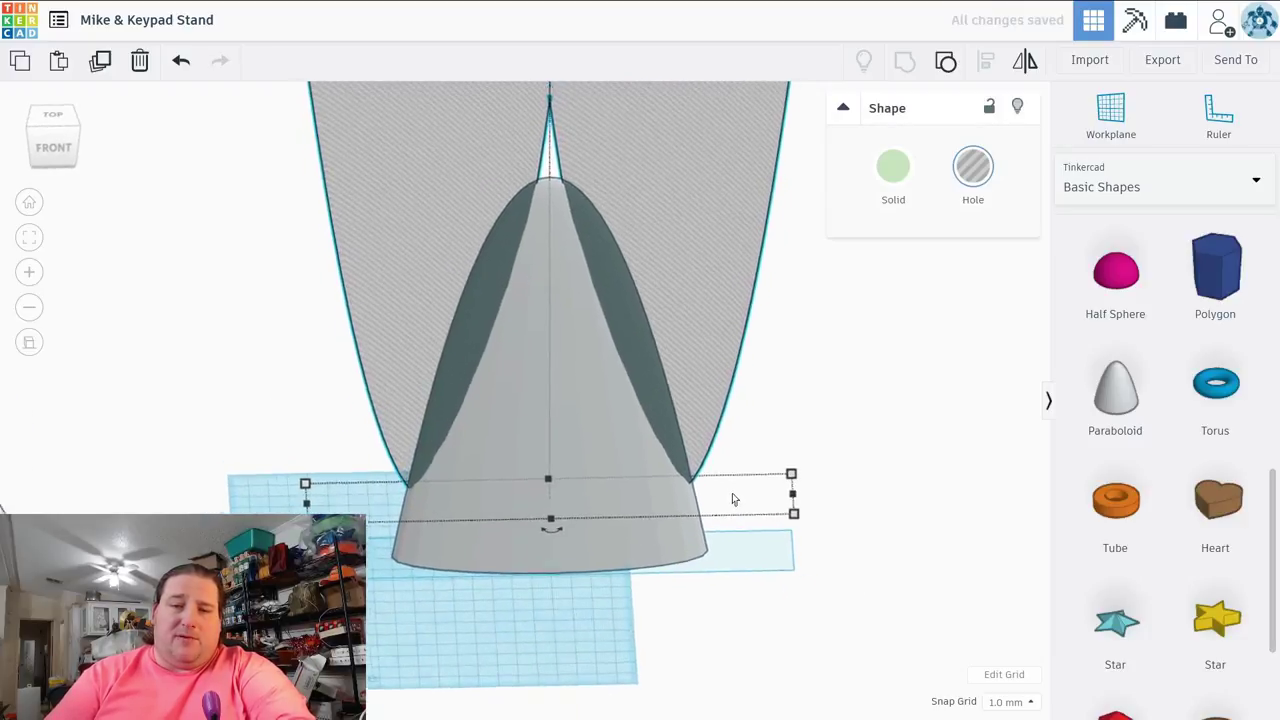
scroll(634, 503, "down", 2)
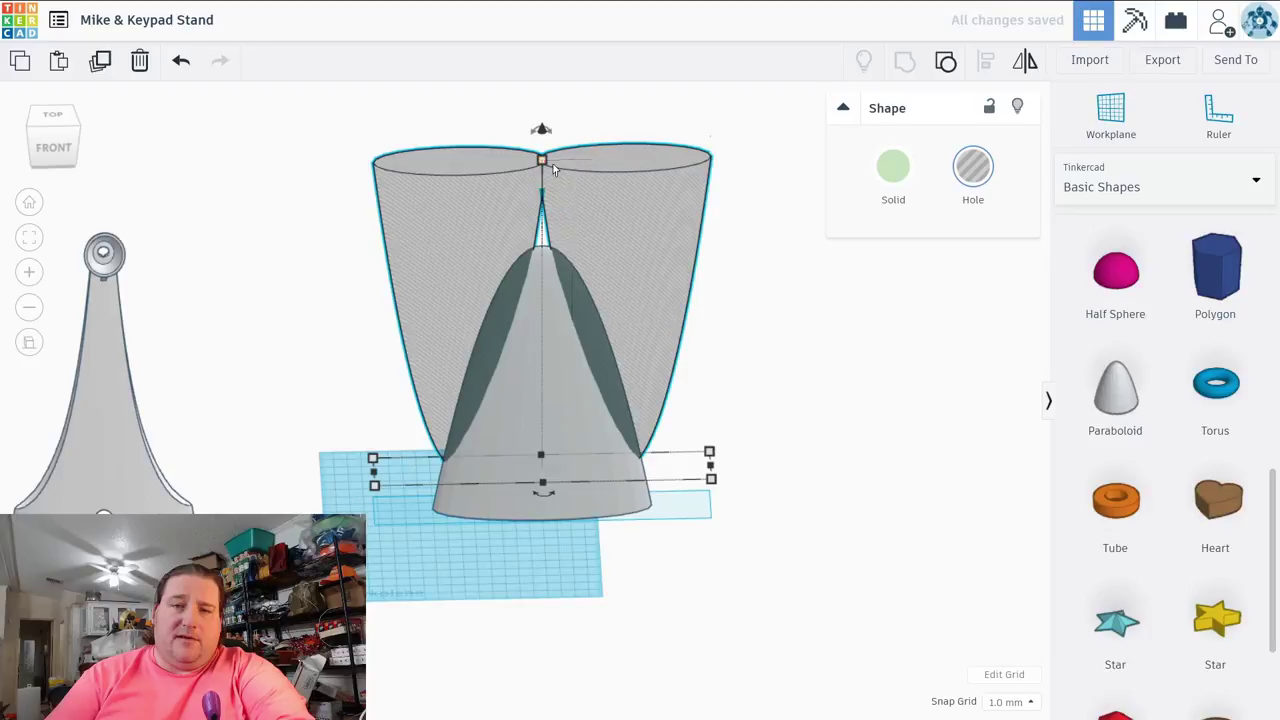
Step: Lower the twin hole's top to 244.00 height
left_click(663, 249)
left_click(551, 191)
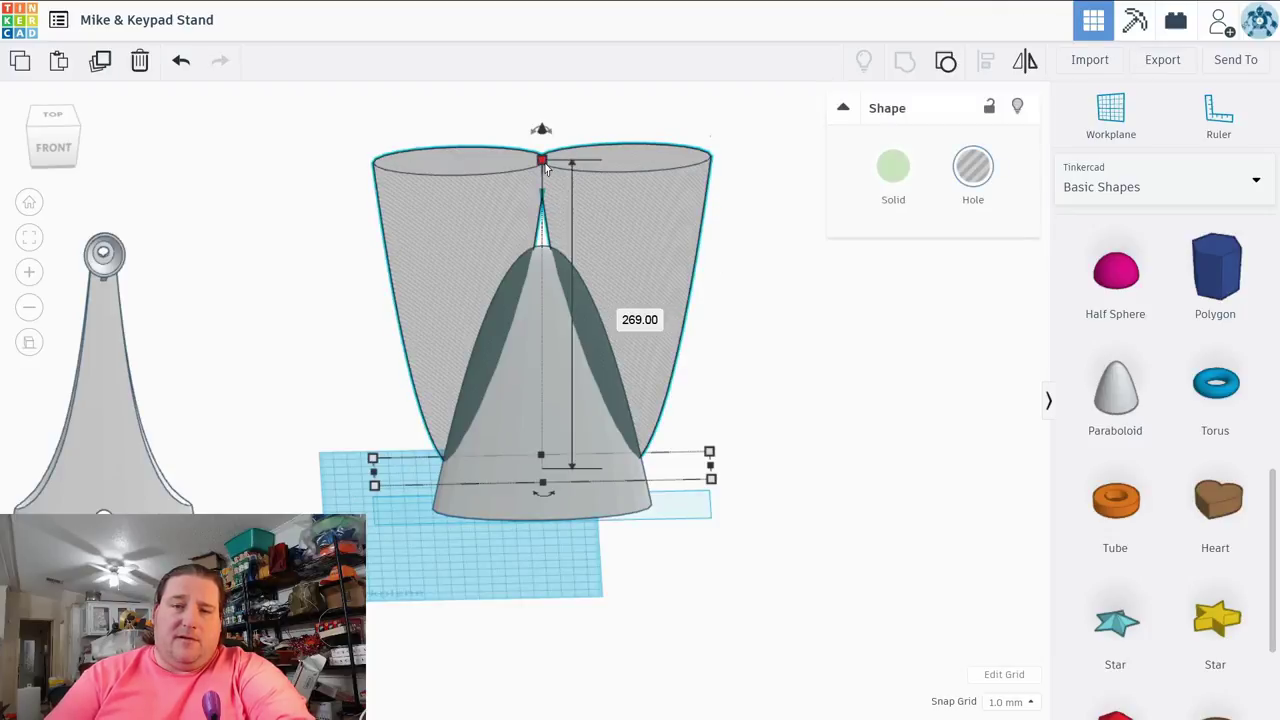
left_click_drag(545, 170, 545, 197)
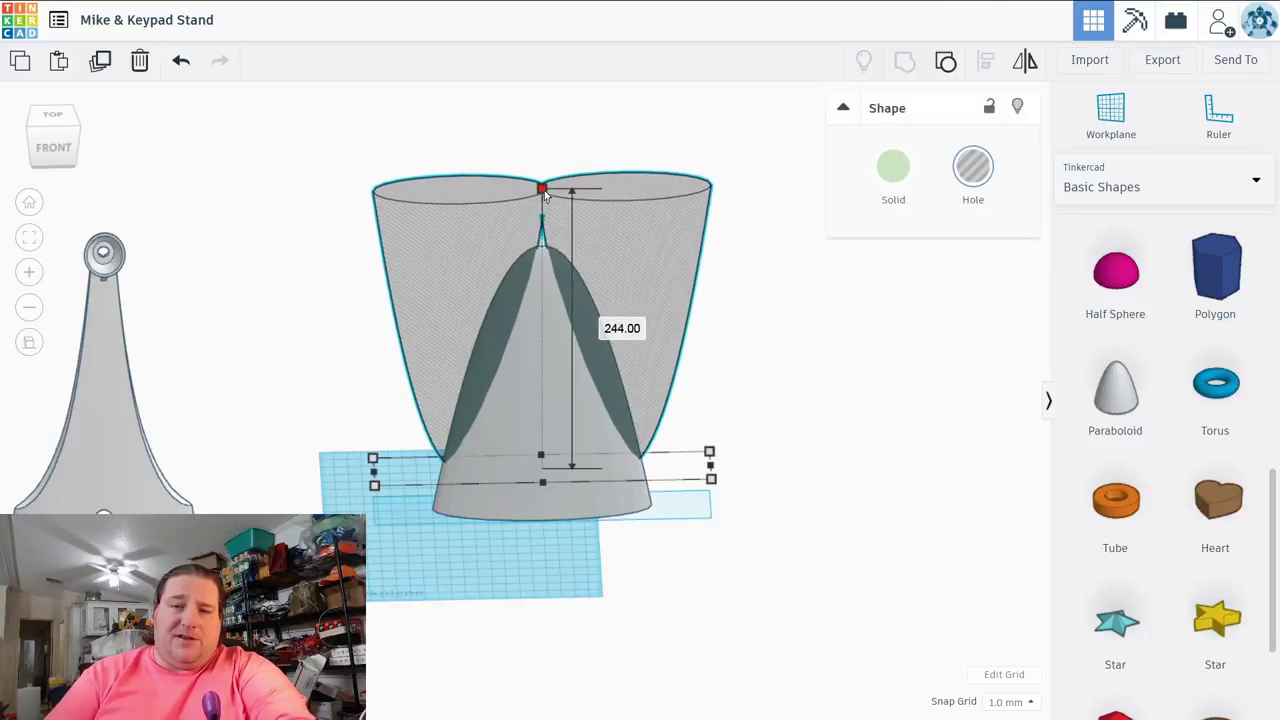
right_click_drag(650, 260, 754, 326)
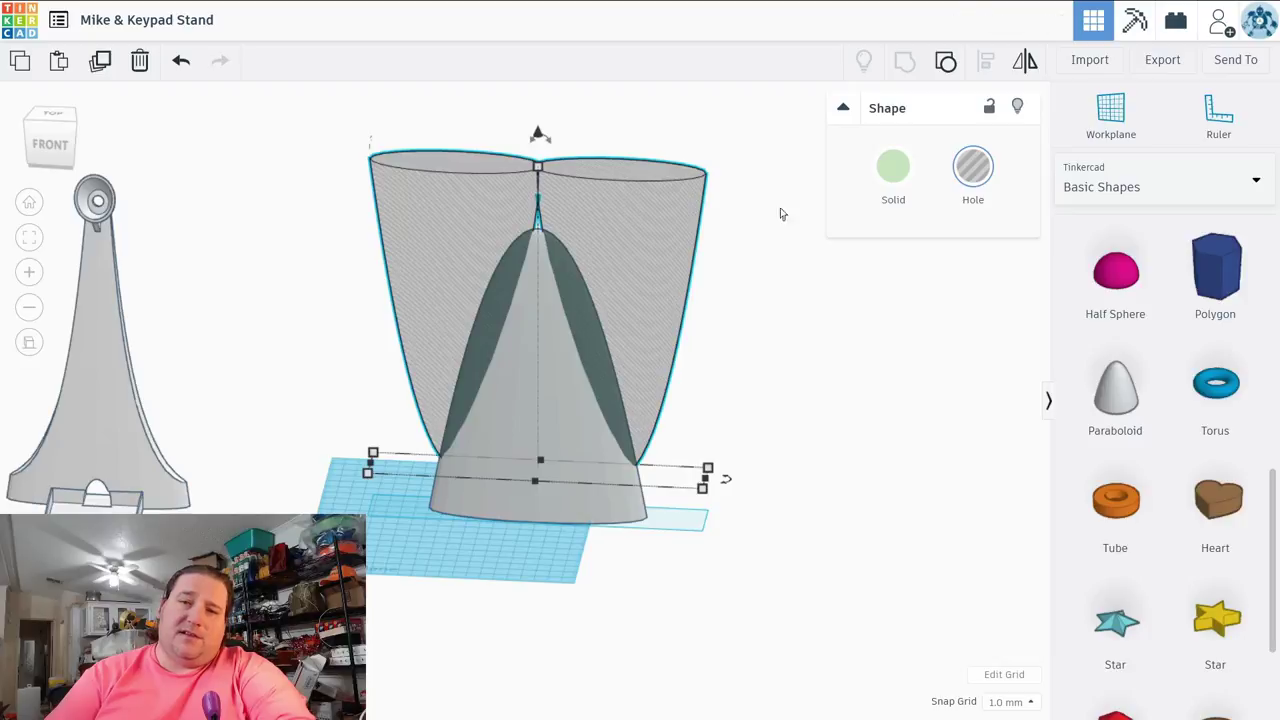
Step: Ungroup the twin hole into two separate cones
left_click(742, 346)
left_click(657, 243)
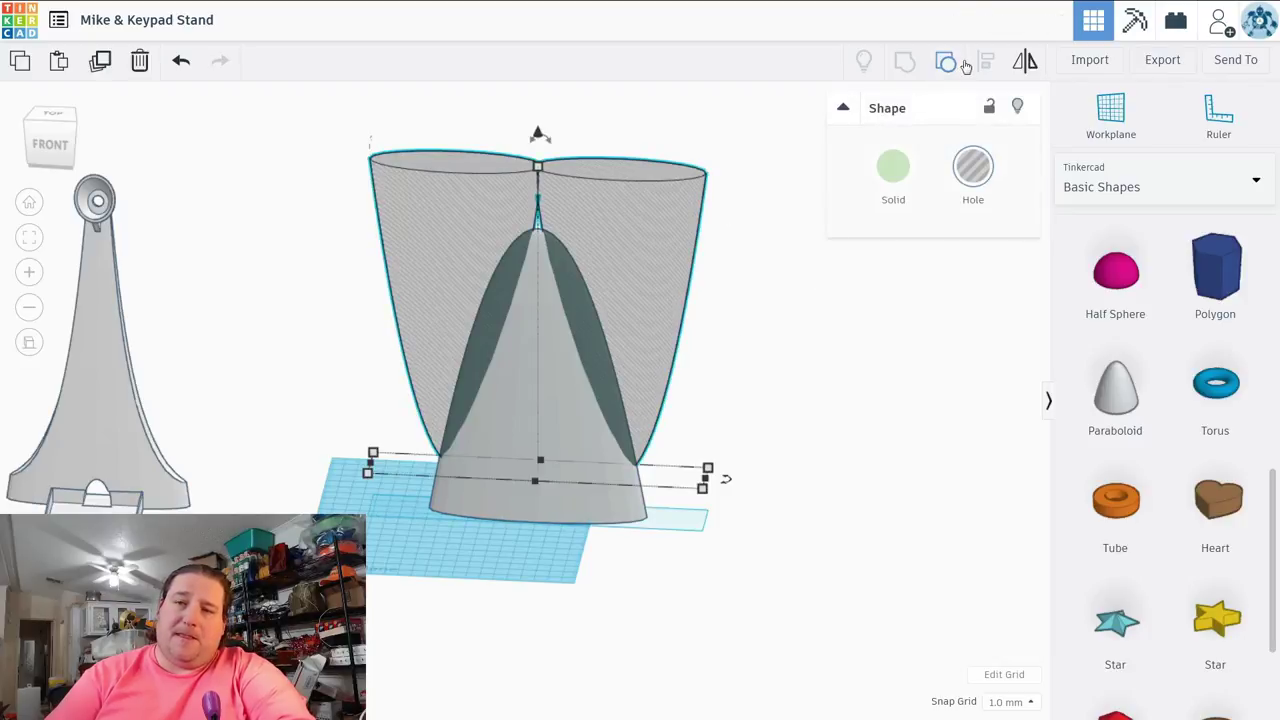
left_click(962, 62)
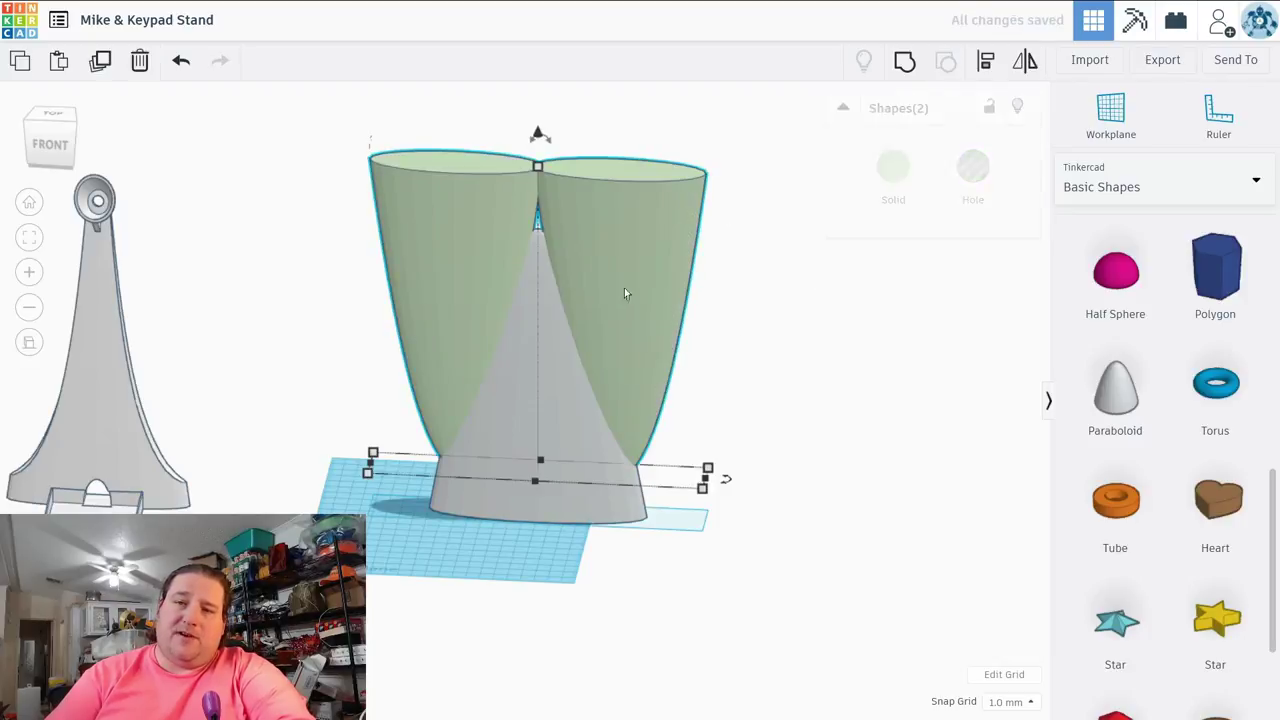
left_click(754, 296)
Step: Tilt the right cone 7° and the left cone -7° outward
left_click(669, 237)
right_click_drag(669, 237, 600, 200)
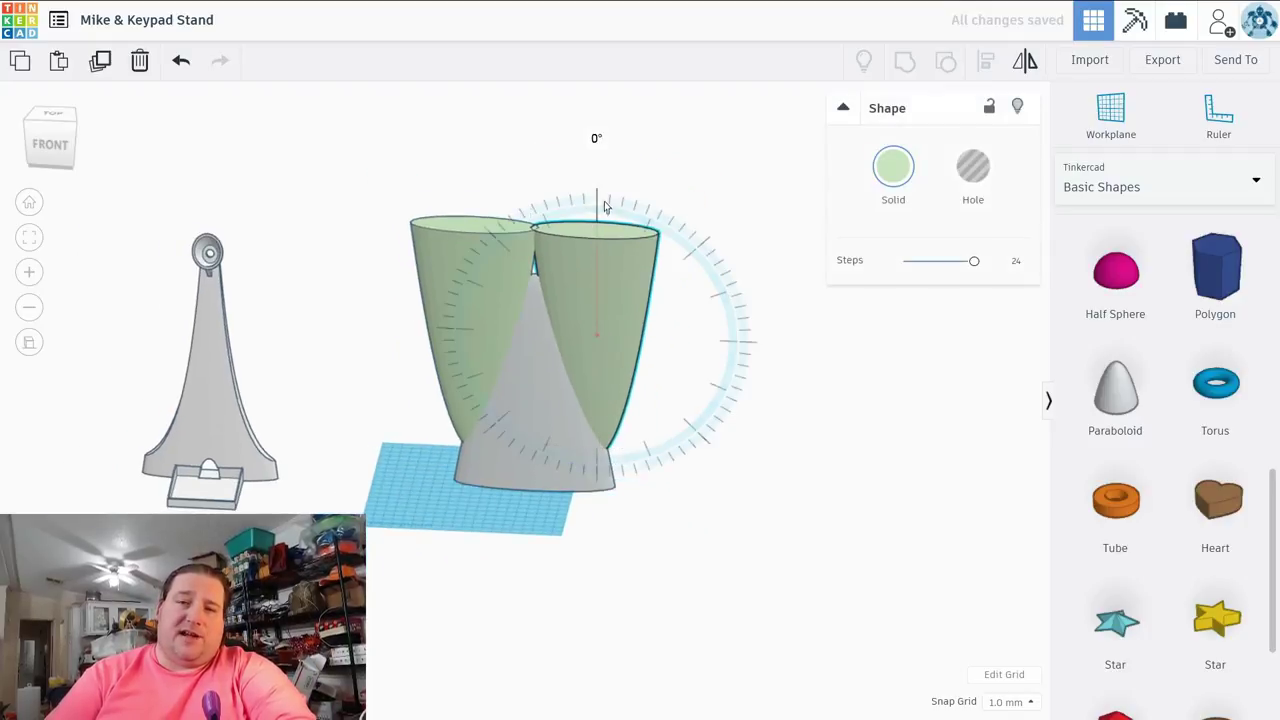
left_click_drag(604, 206, 620, 140)
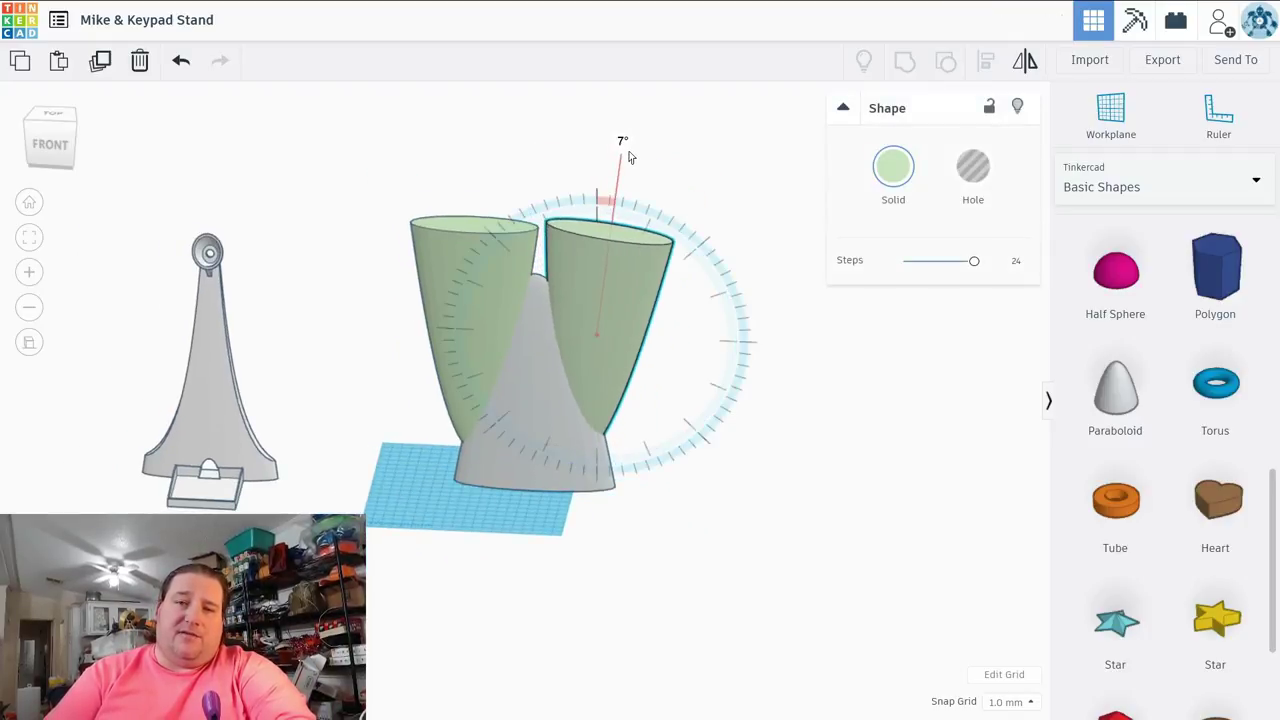
left_click(495, 226)
left_click_drag(476, 195, 452, 140)
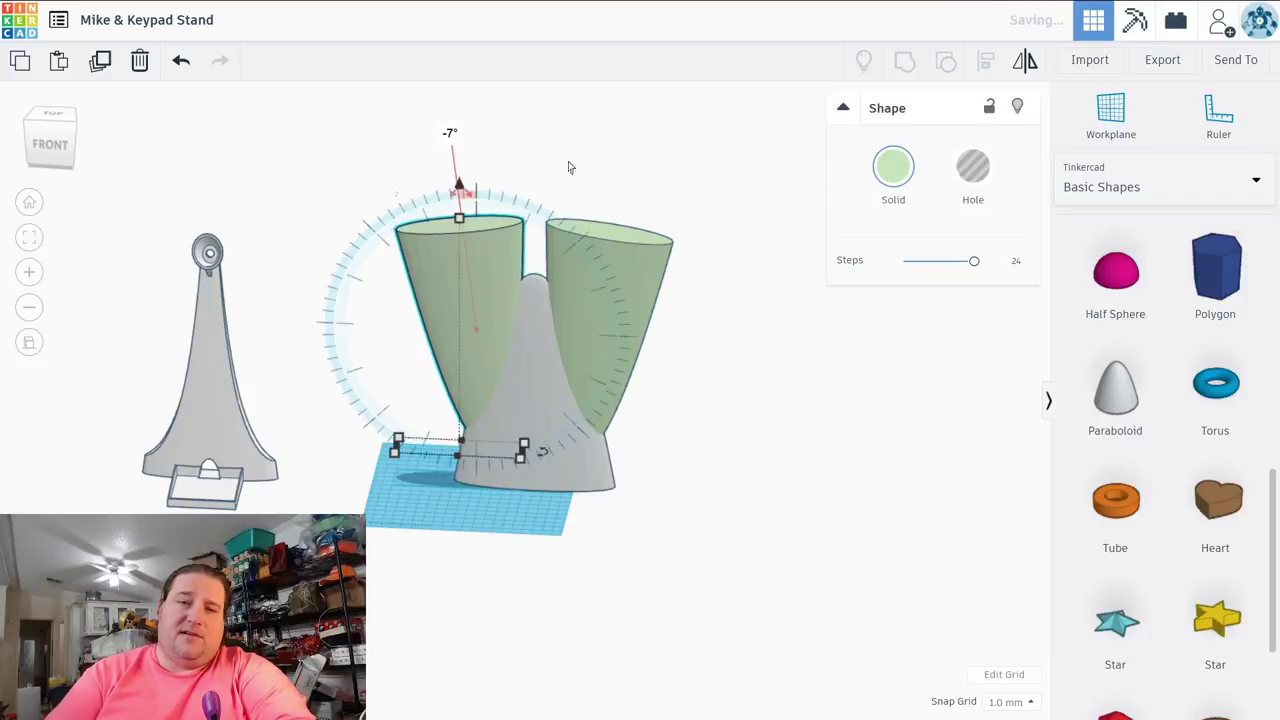
left_click(569, 167)
Step: Group the two tilted cones as a hole and lower it below the workplane
left_click_drag(567, 250, 568, 251)
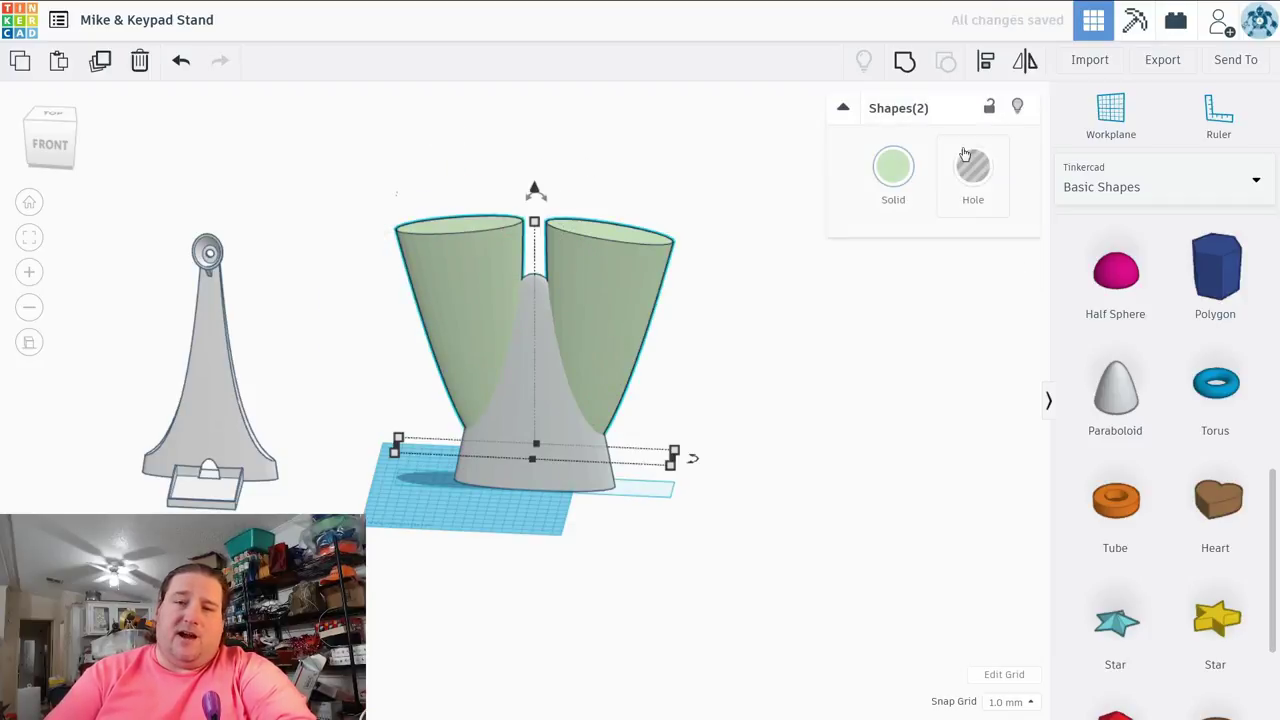
left_click(902, 63)
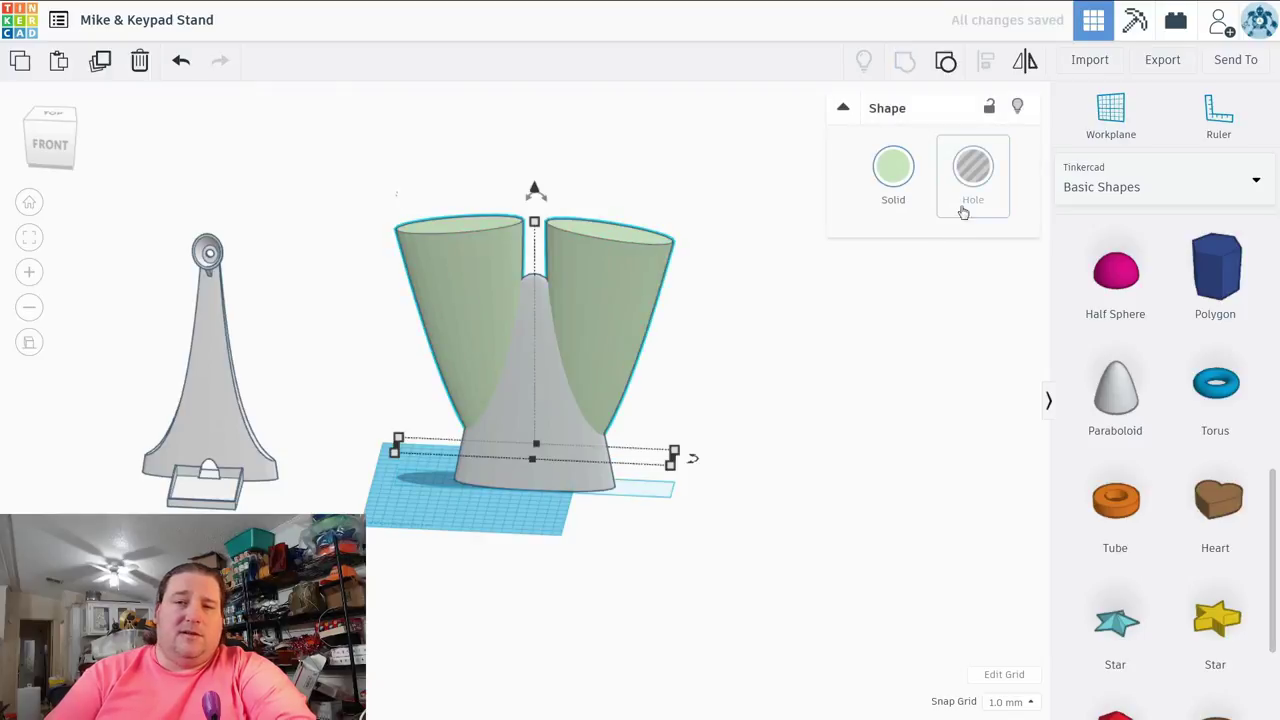
left_click(988, 174)
scroll(707, 340, "up", 2)
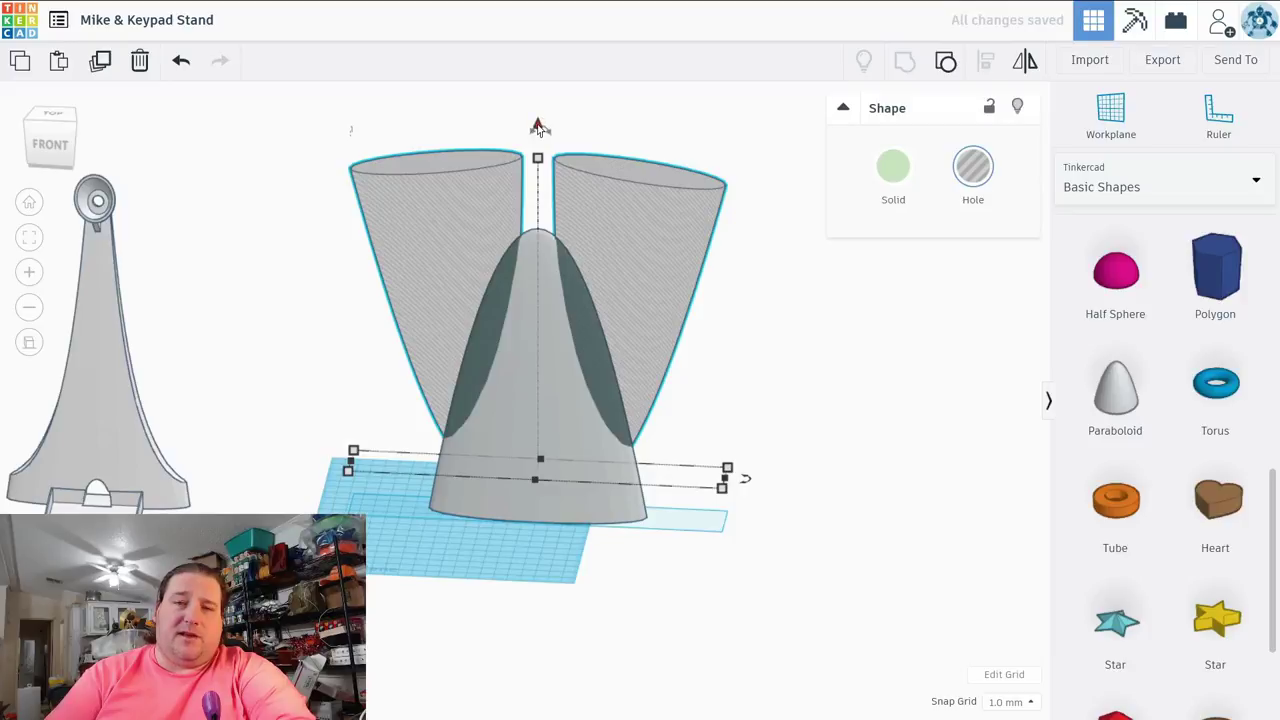
left_click_drag(538, 127, 538, 165)
right_click_drag(794, 351, 615, 335)
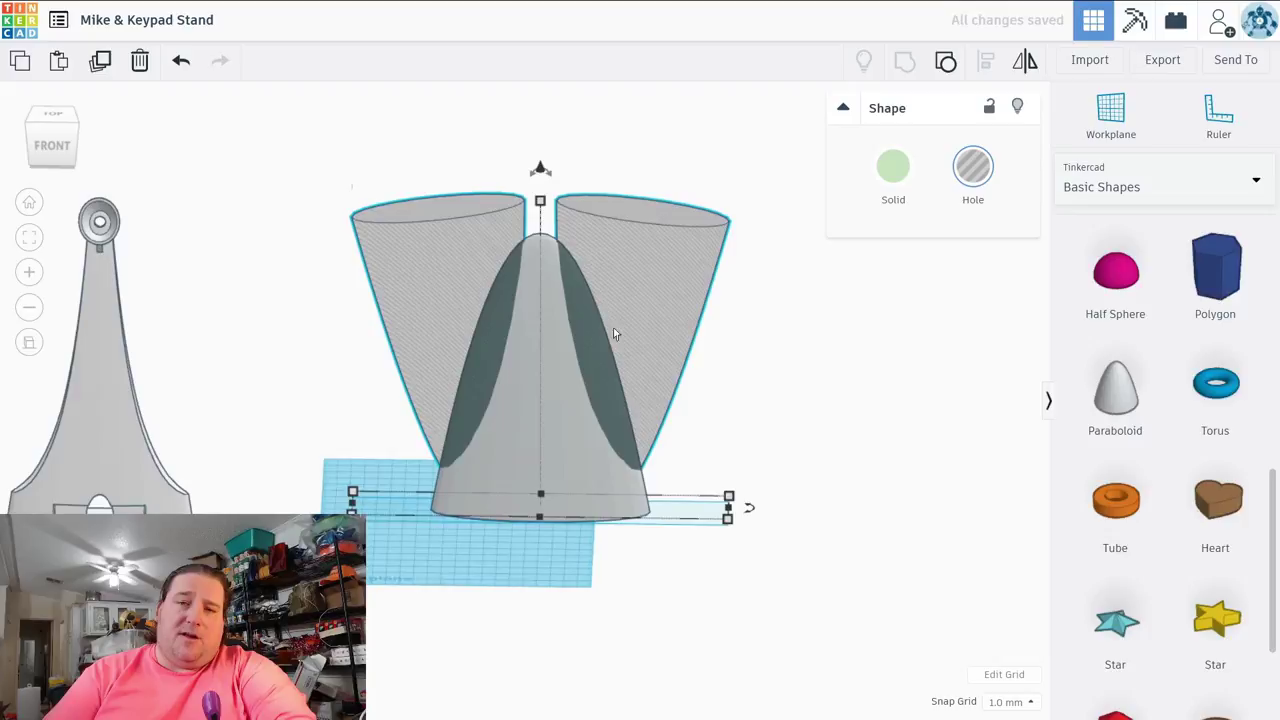
Step: Ungroup, move the right cone toward the paraboloid, and regroup both cones as a hole
left_click(945, 78)
left_click(803, 334)
left_click(680, 306)
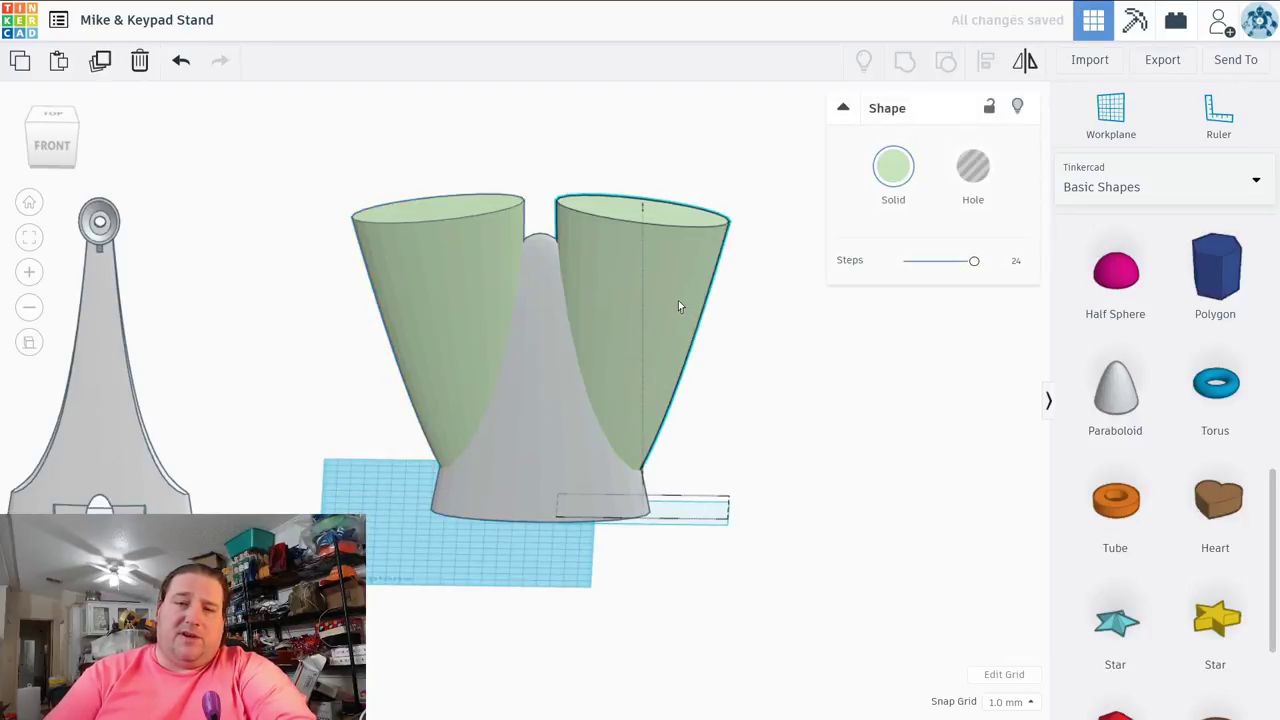
left_click_drag(678, 306, 667, 306)
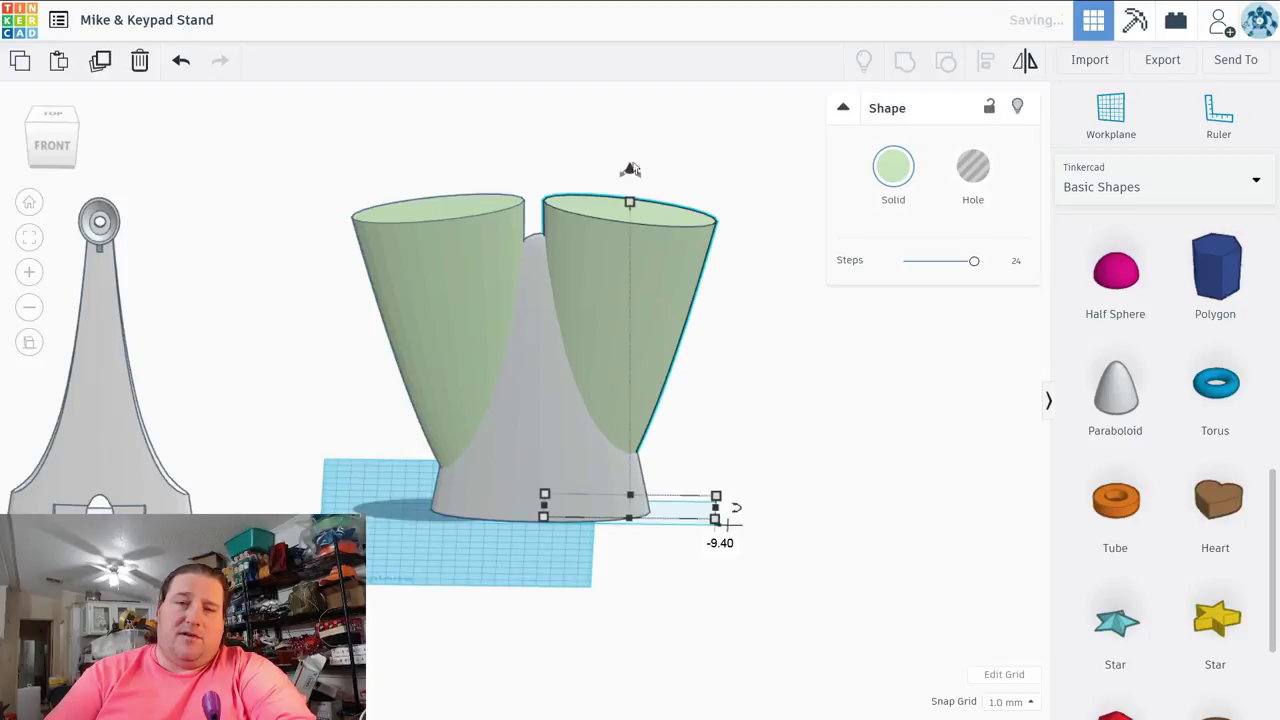
left_click_drag(476, 157, 600, 214)
left_click(904, 62)
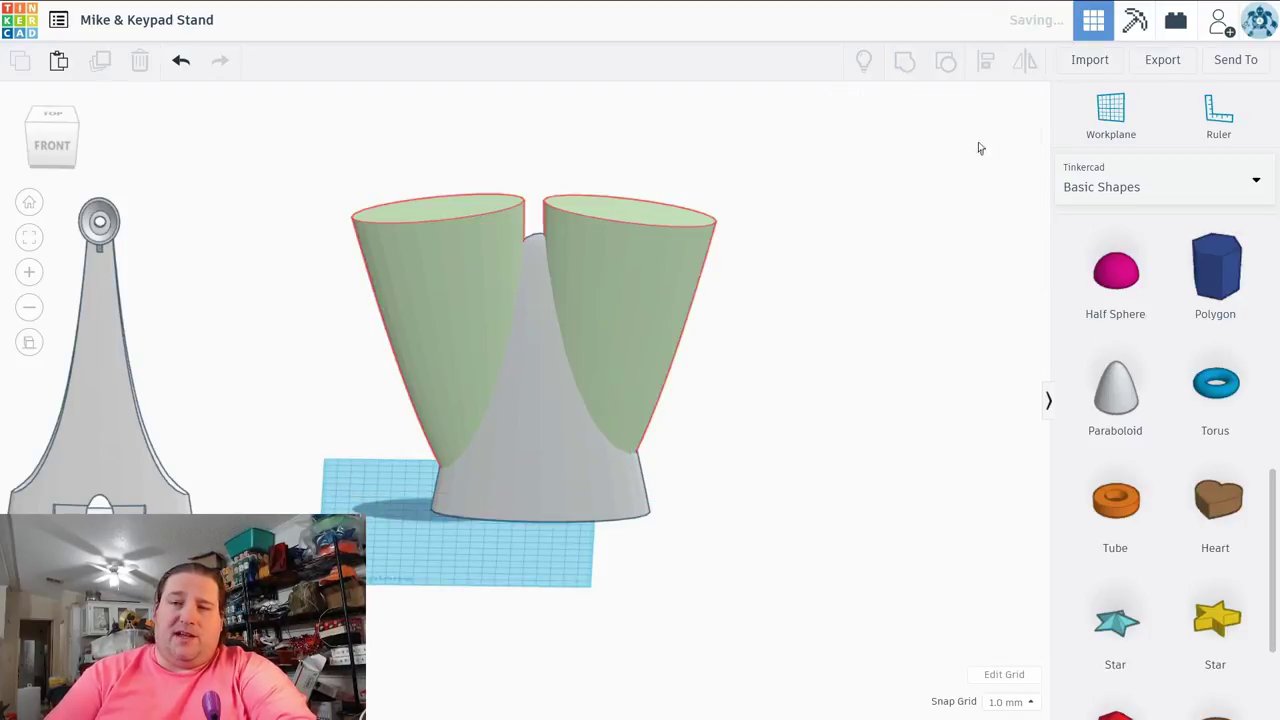
left_click(973, 170)
left_click_drag(752, 508, 545, 345)
Step: Centre the paraboloid with the hole cones and widen the hole group to 289.40
left_click(985, 64)
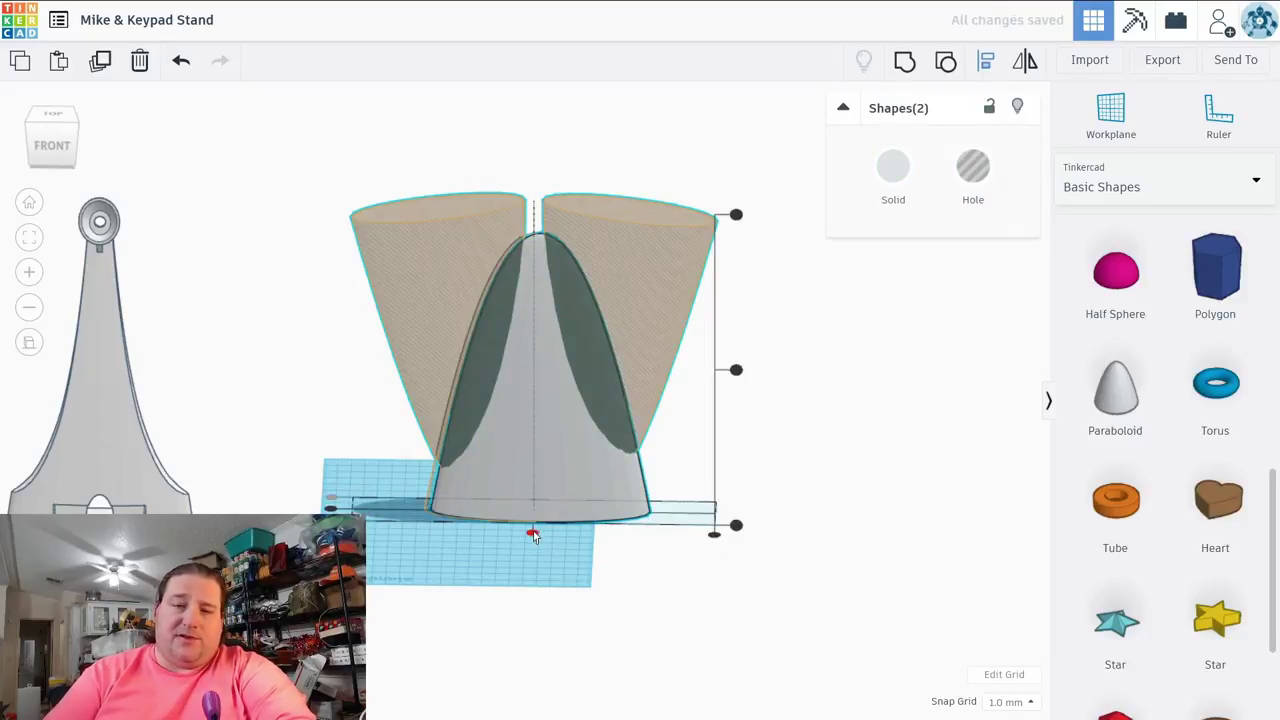
left_click(532, 531)
key("Escape")
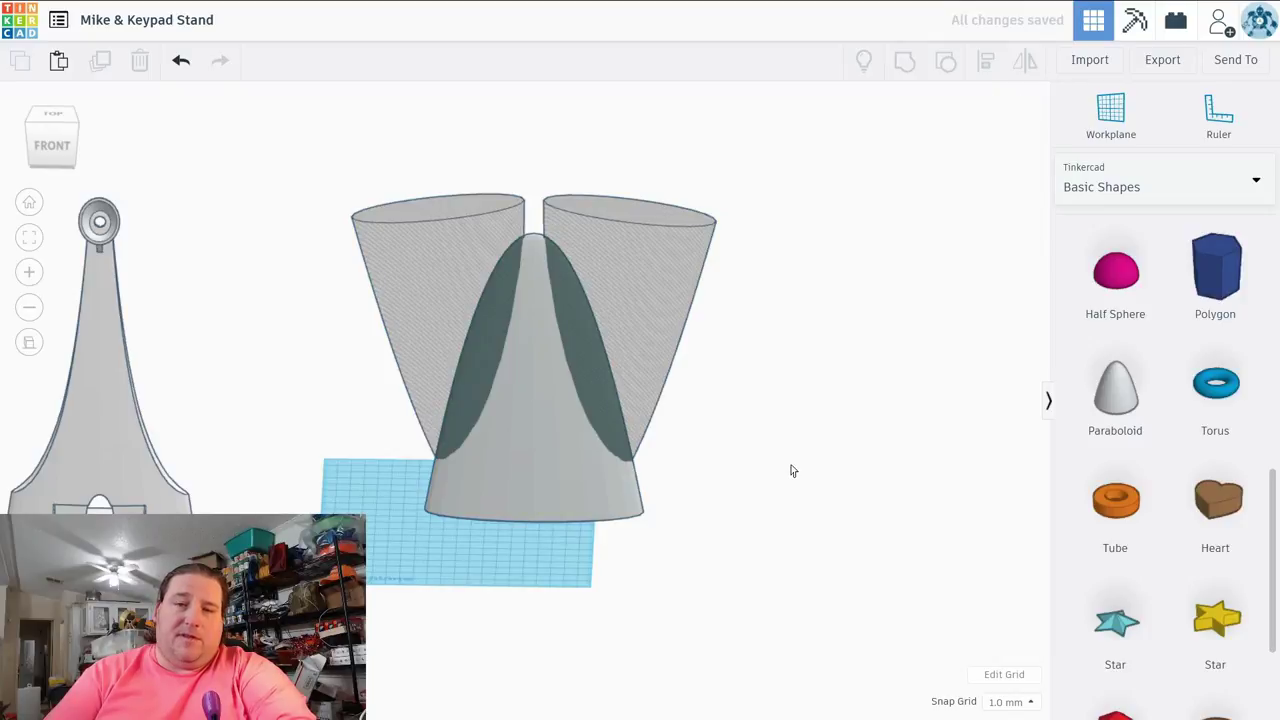
left_click(675, 331)
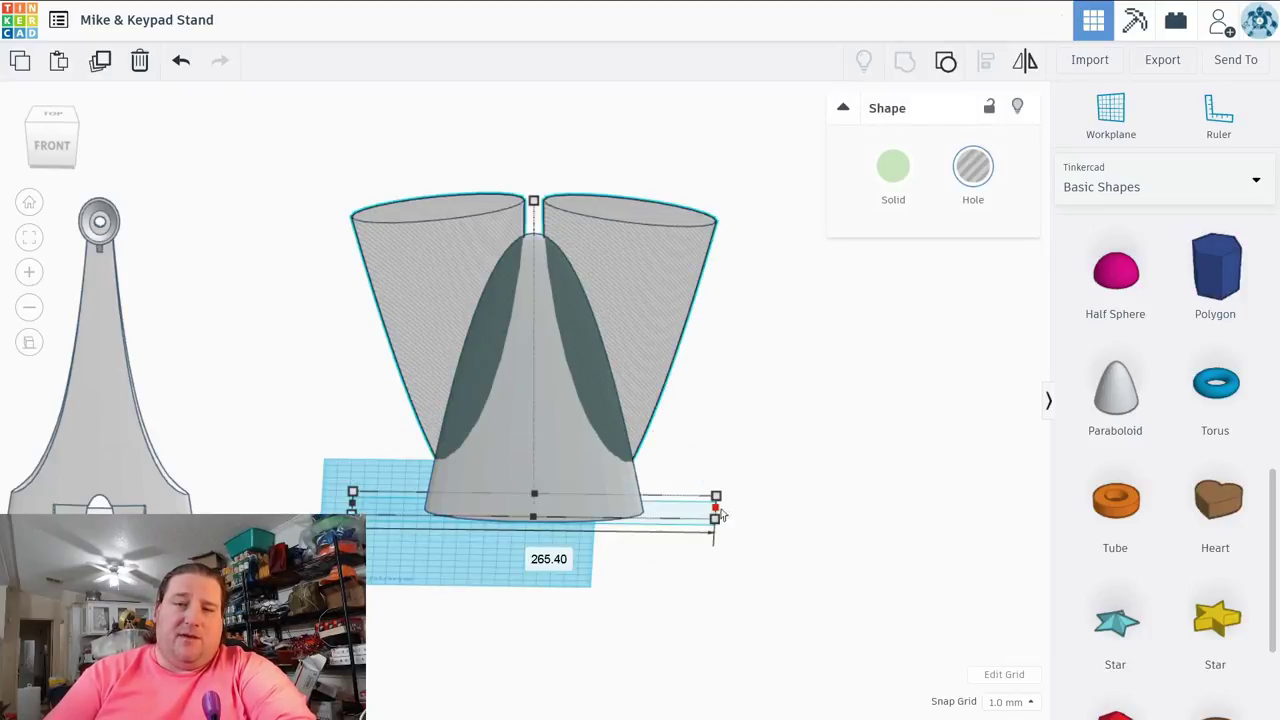
left_click_drag(718, 515, 749, 515)
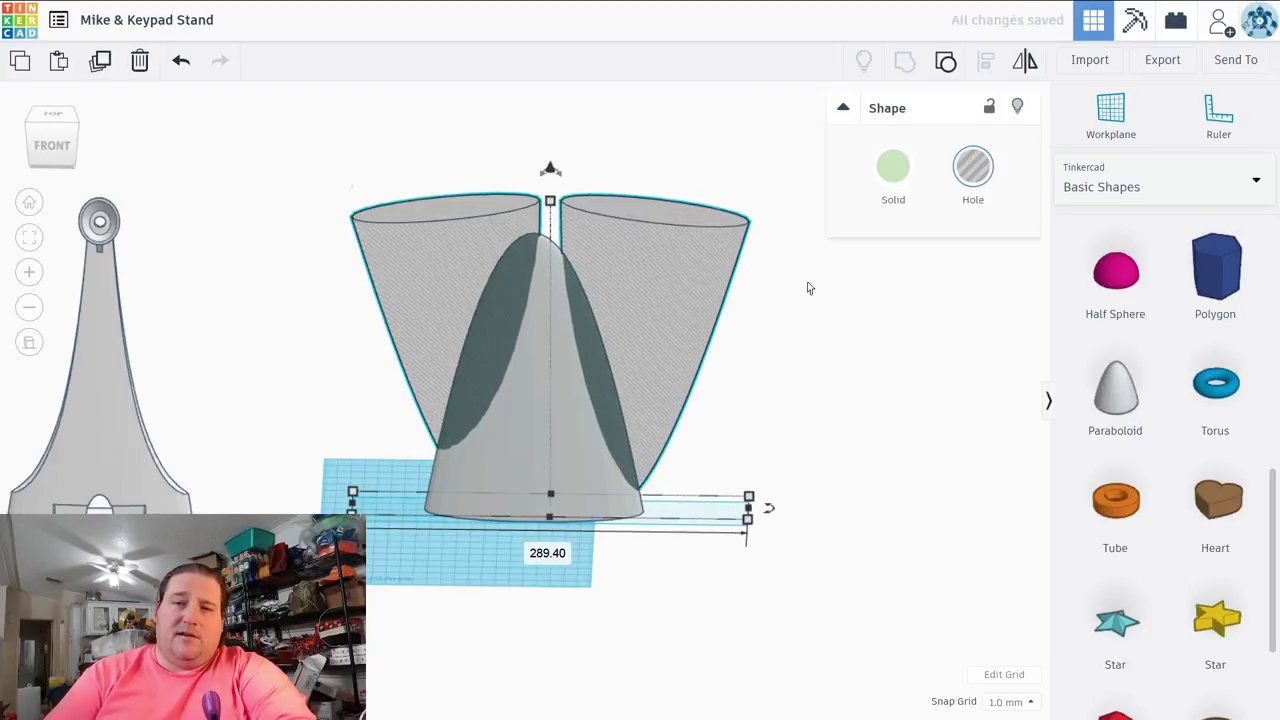
Step: Re-centre the paraboloid, narrow the hole cones to 262 wide, and group everything with Ctrl+G
left_click_drag(804, 338, 525, 452)
left_click(985, 62)
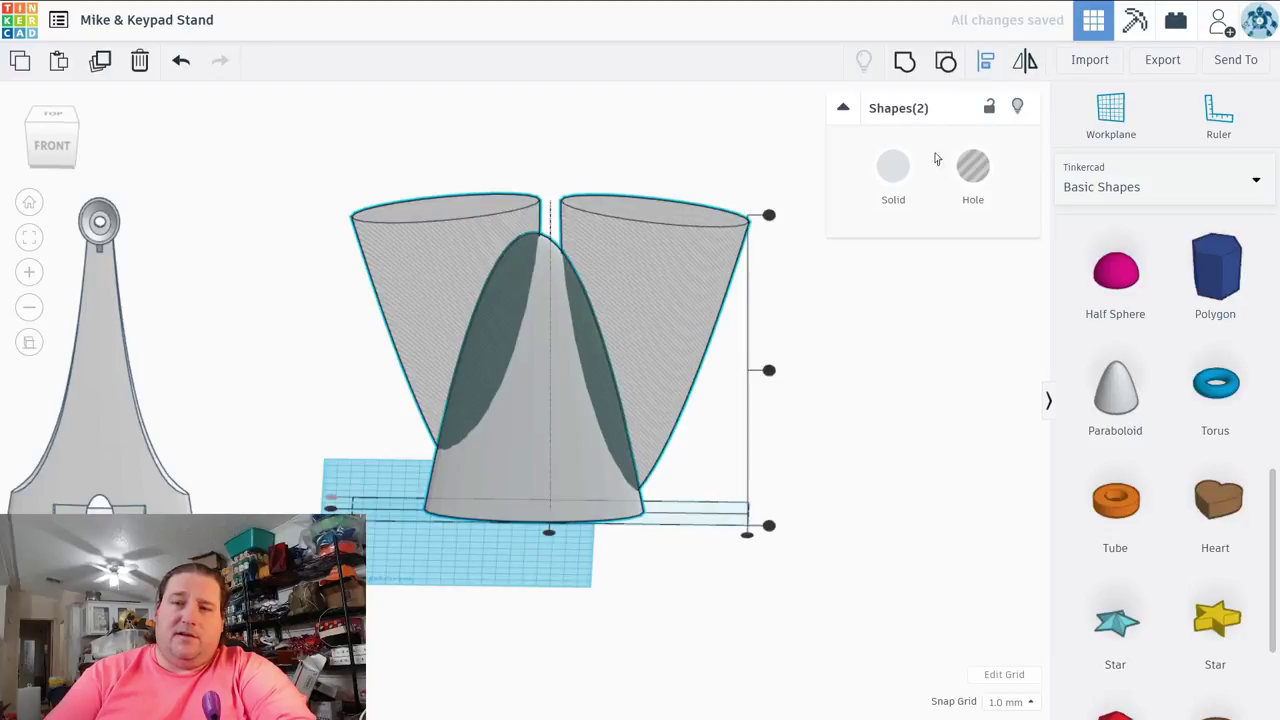
left_click(548, 534)
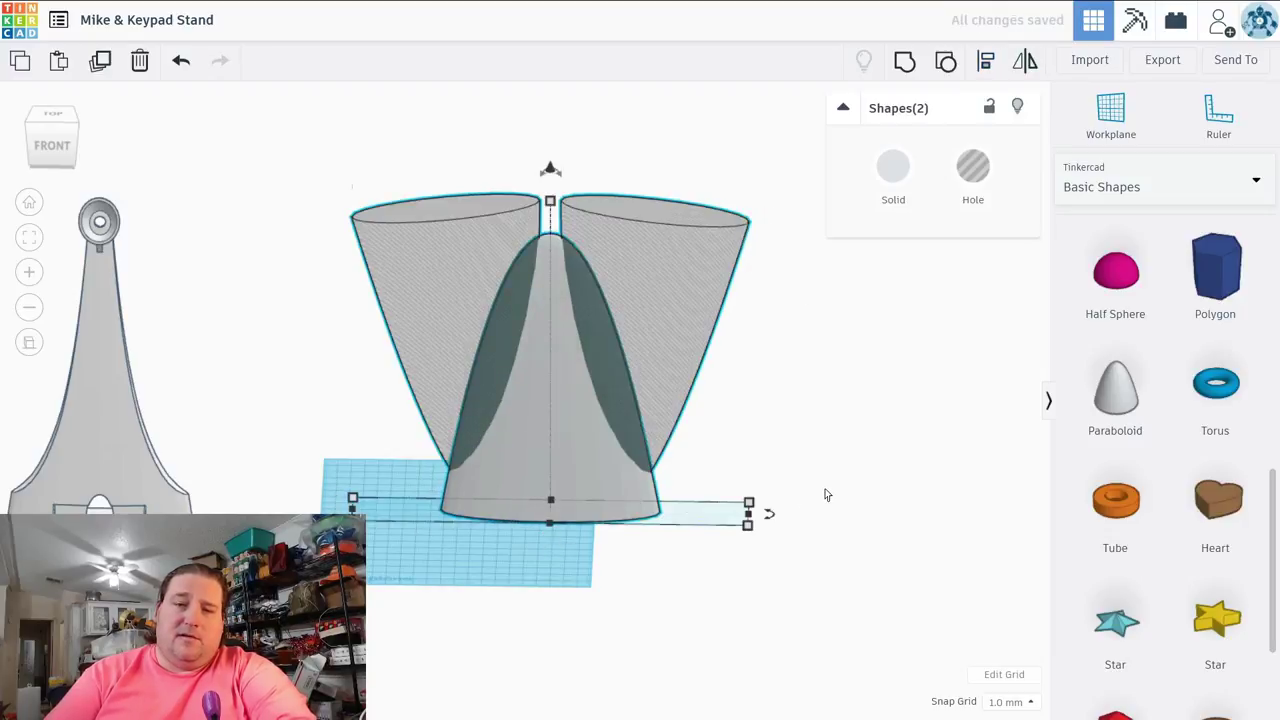
scroll(855, 472, "up", 2)
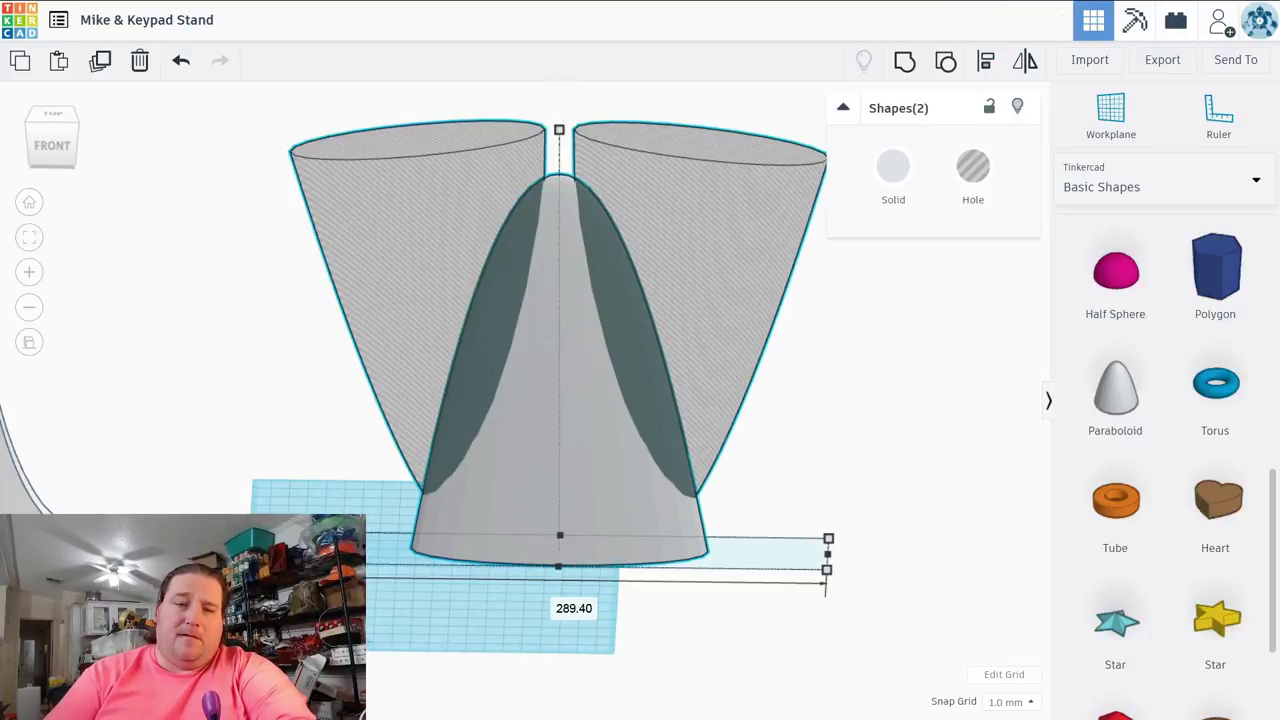
left_click_drag(290, 569, 341, 569)
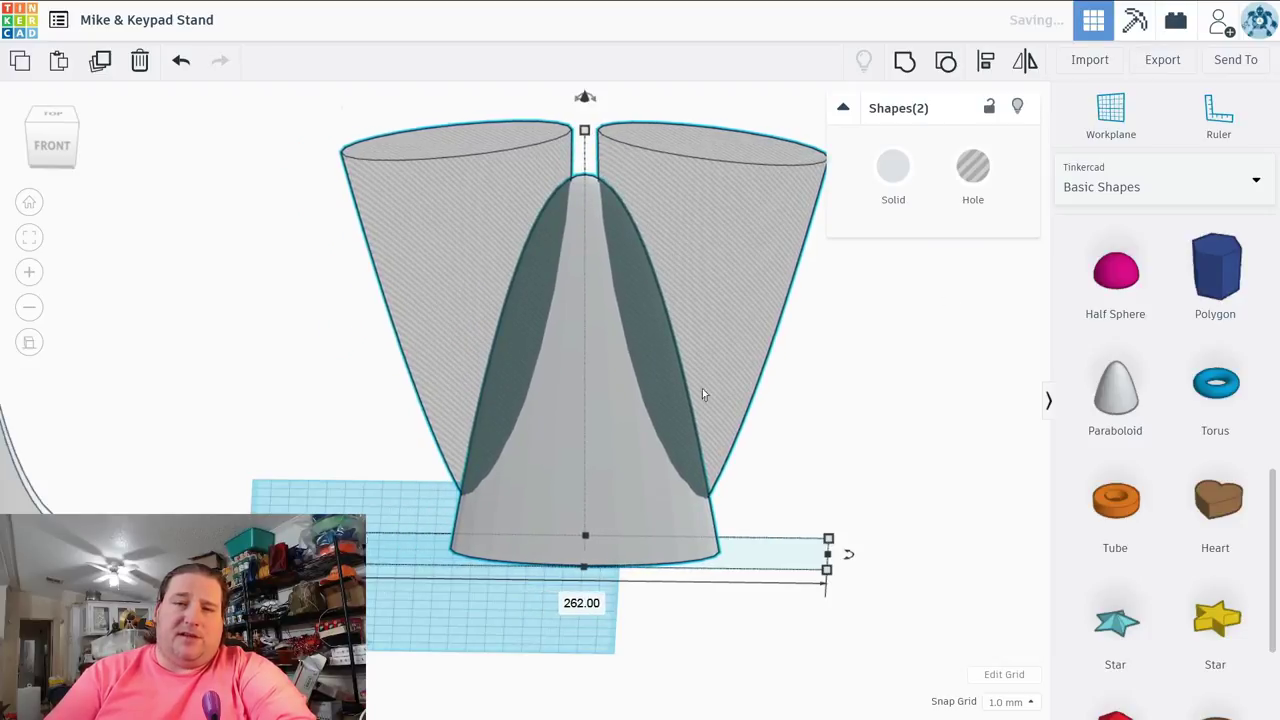
left_click(802, 391)
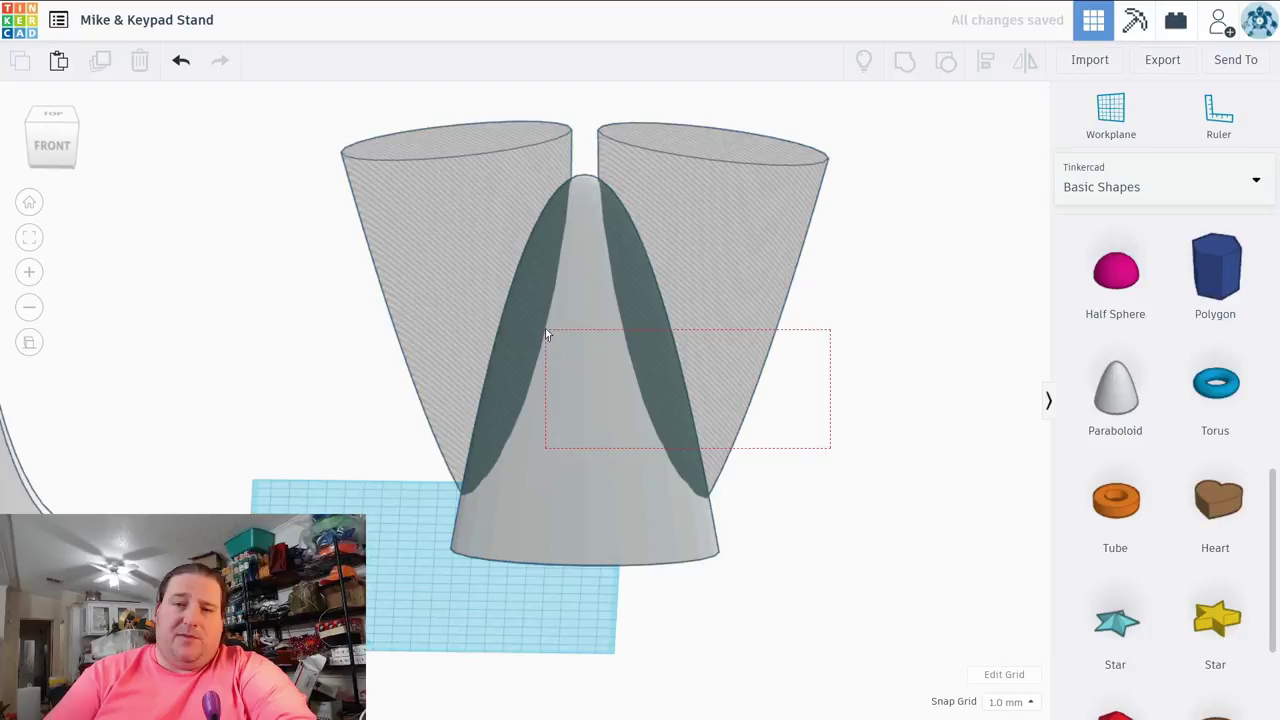
left_click_drag(545, 335, 545, 335)
key("ctrl+g")
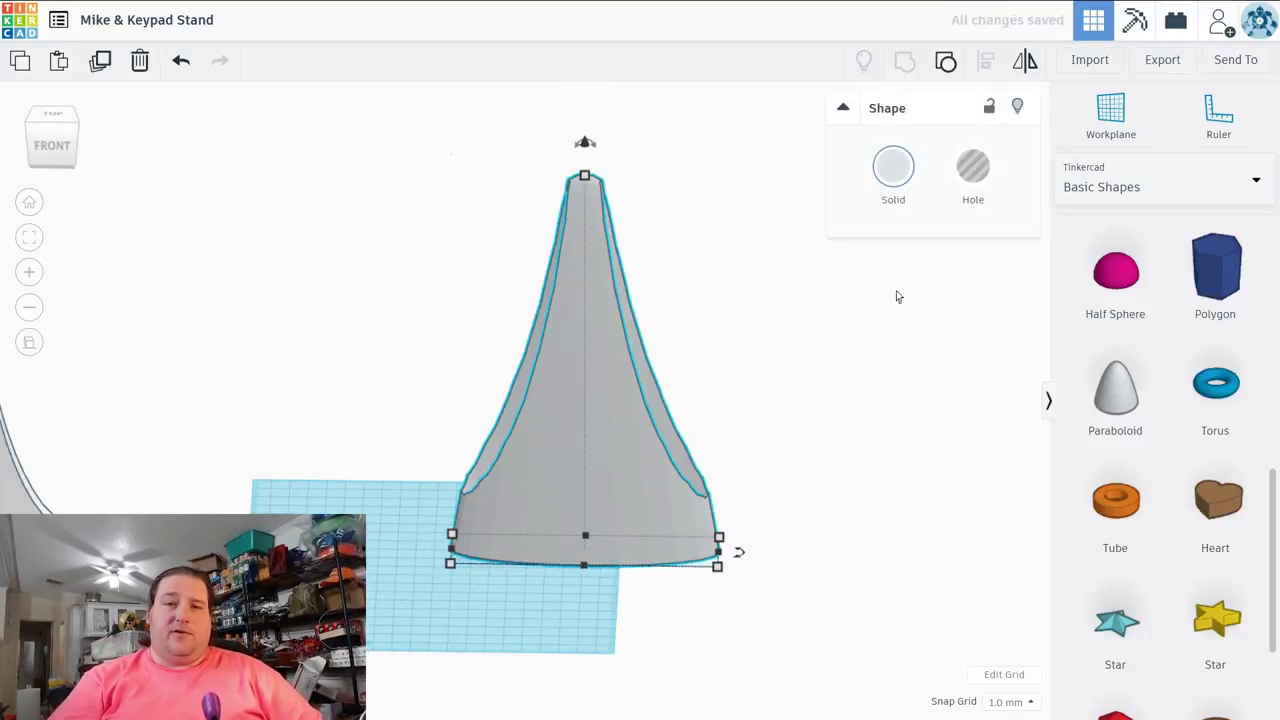
Step: Ungroup the carved tower back into the grey paraboloid and two green cones
mouse_move(934, 466)
right_mouse_down()
mouse_move(794, 483)
mouse_move(686, 529)
mouse_move(642, 599)
mouse_move(603, 614)
mouse_move(526, 614)
mouse_move(440, 586)
mouse_move(545, 541)
mouse_move(842, 498)
mouse_move(940, 467)
right_mouse_up()
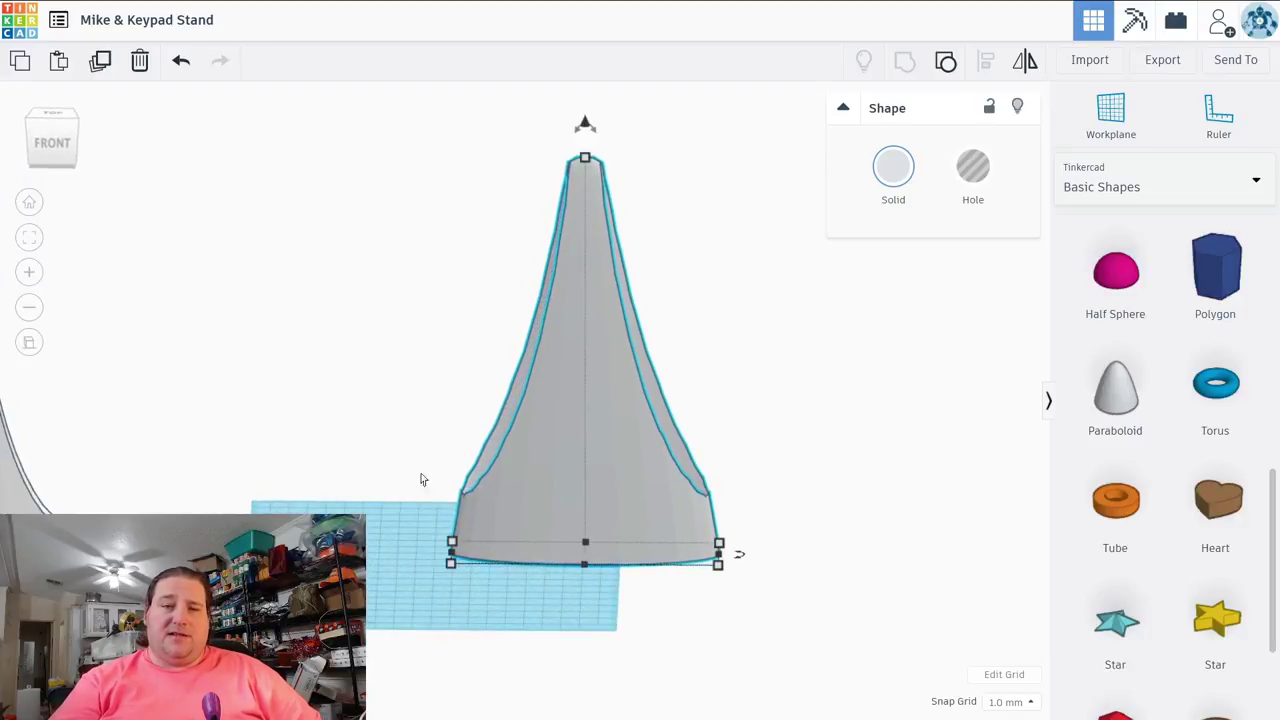
left_click(945, 61)
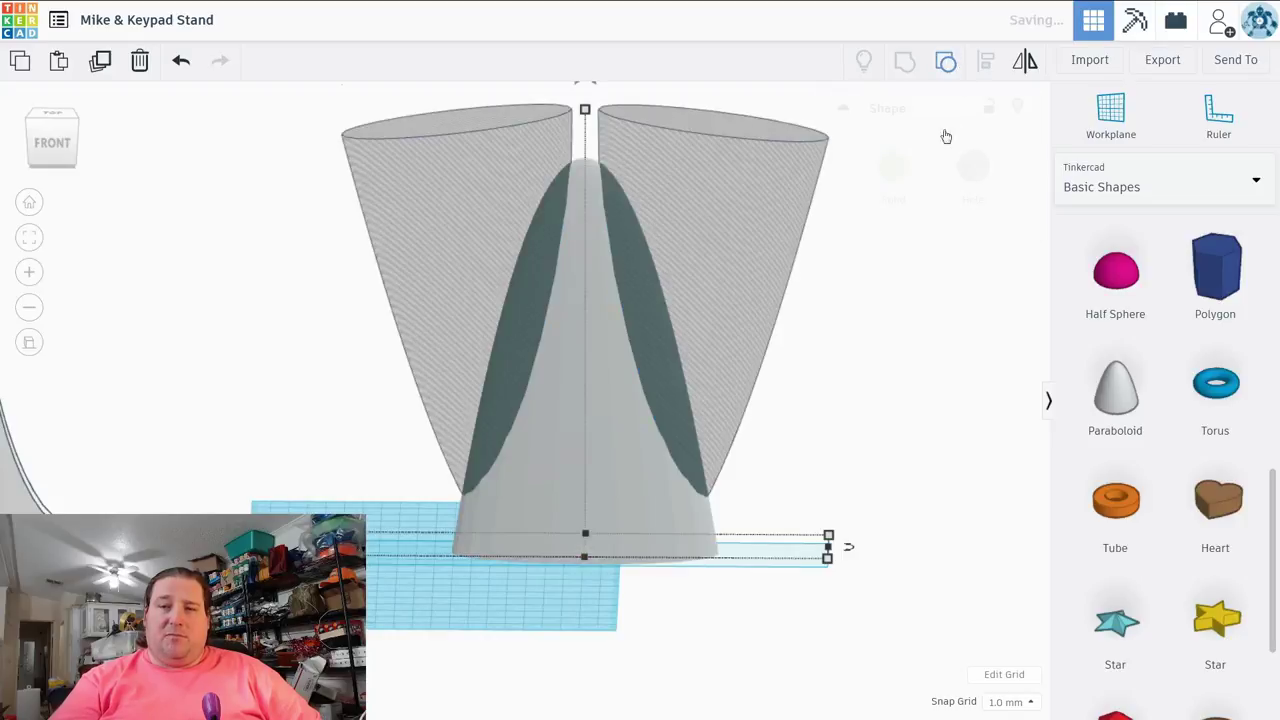
key("F11")
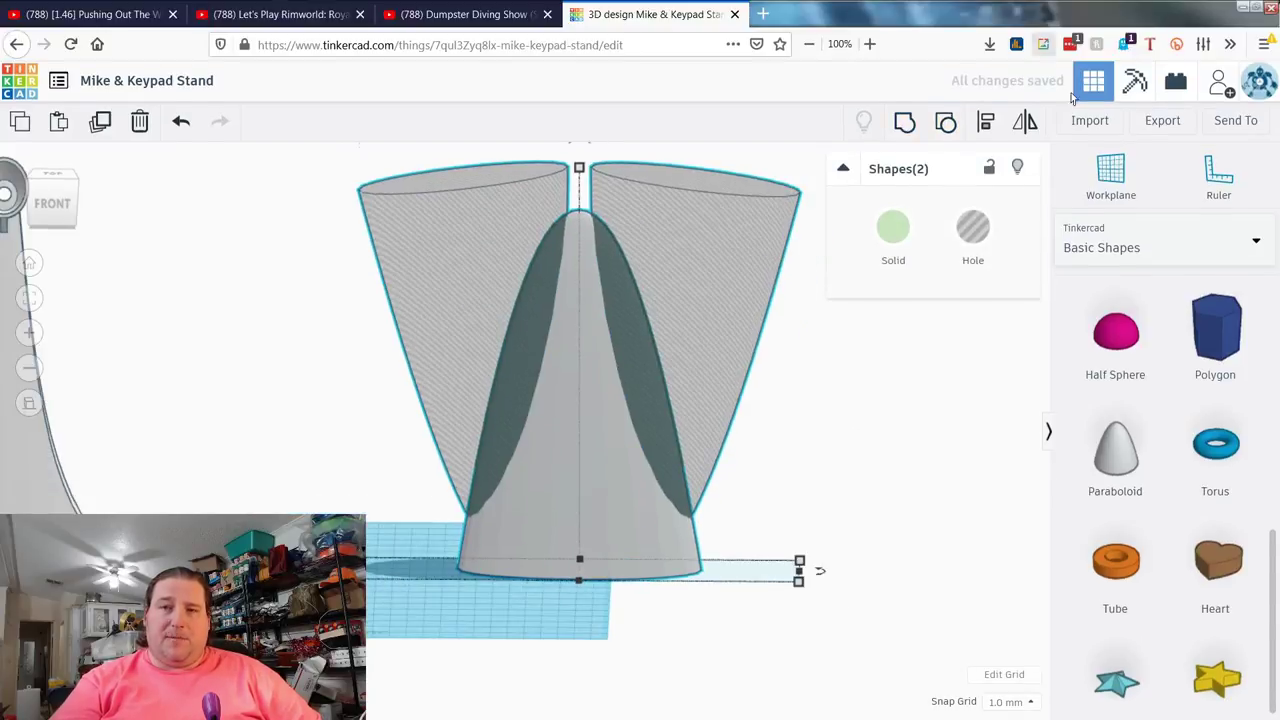
key("F11")
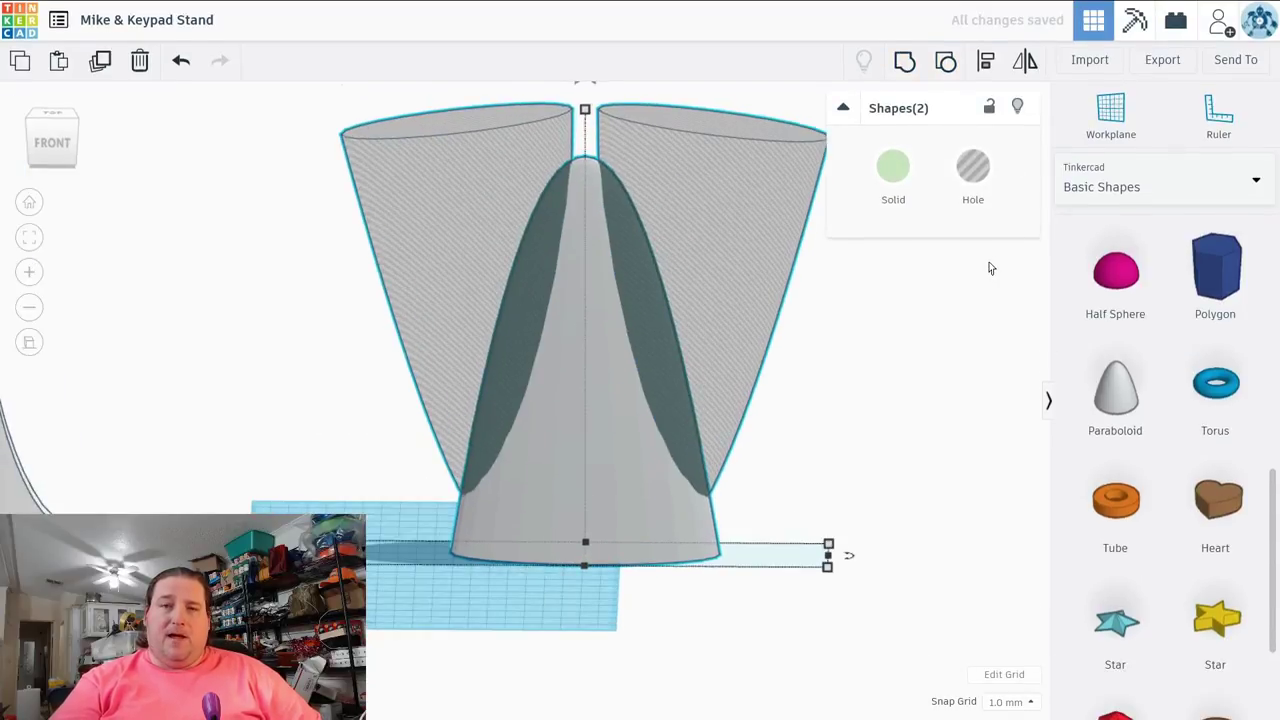
left_click(945, 62)
left_click(876, 369)
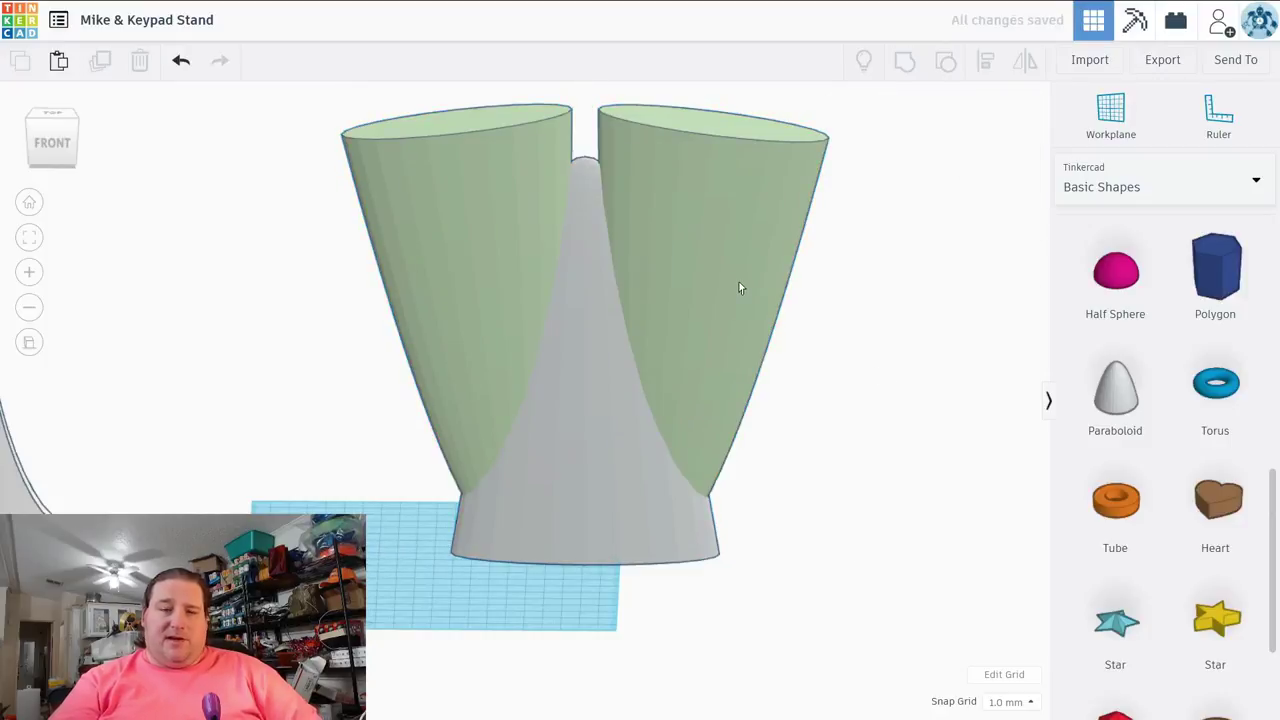
Step: Widen the right green paraboloid to 181, shift it right, and lift it slightly
left_click(740, 288)
left_click_drag(740, 286, 795, 288)
left_click_drag(654, 546, 591, 551)
left_click_drag(783, 383, 812, 383)
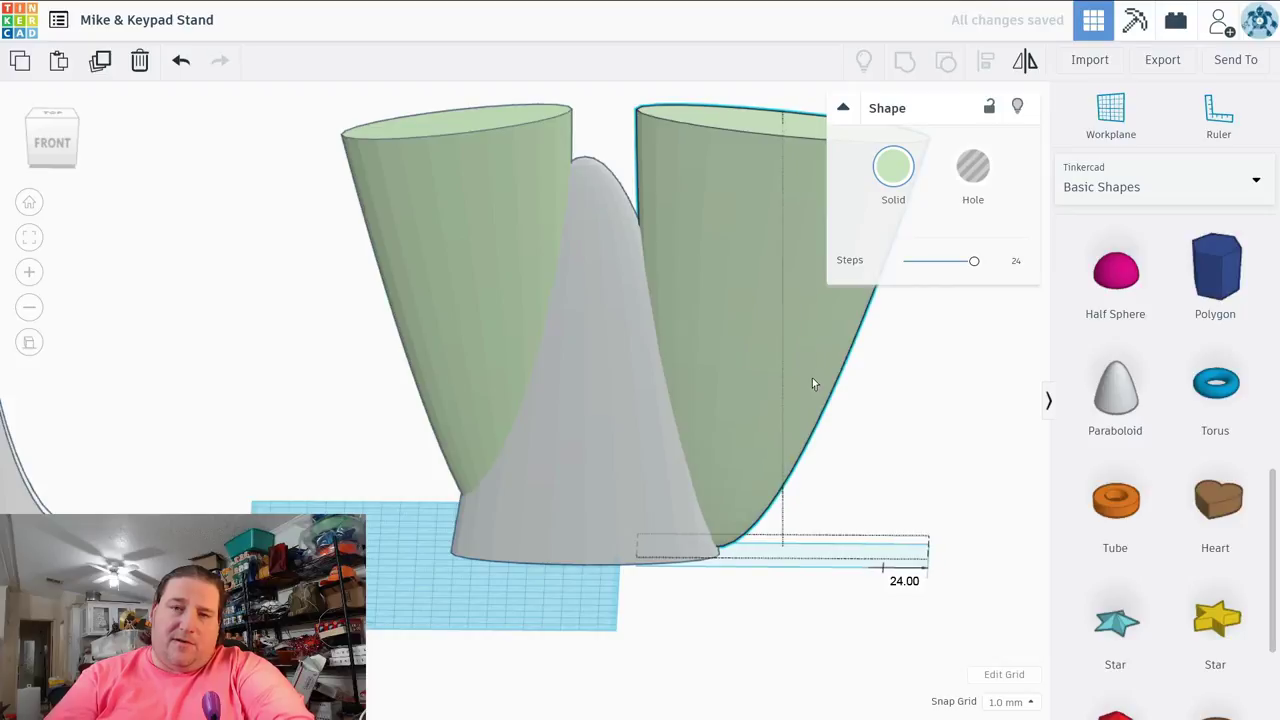
left_click_drag(637, 549, 593, 553)
mouse_move(734, 386)
left_mouse_down()
mouse_move(770, 387)
mouse_move(754, 381)
left_mouse_up()
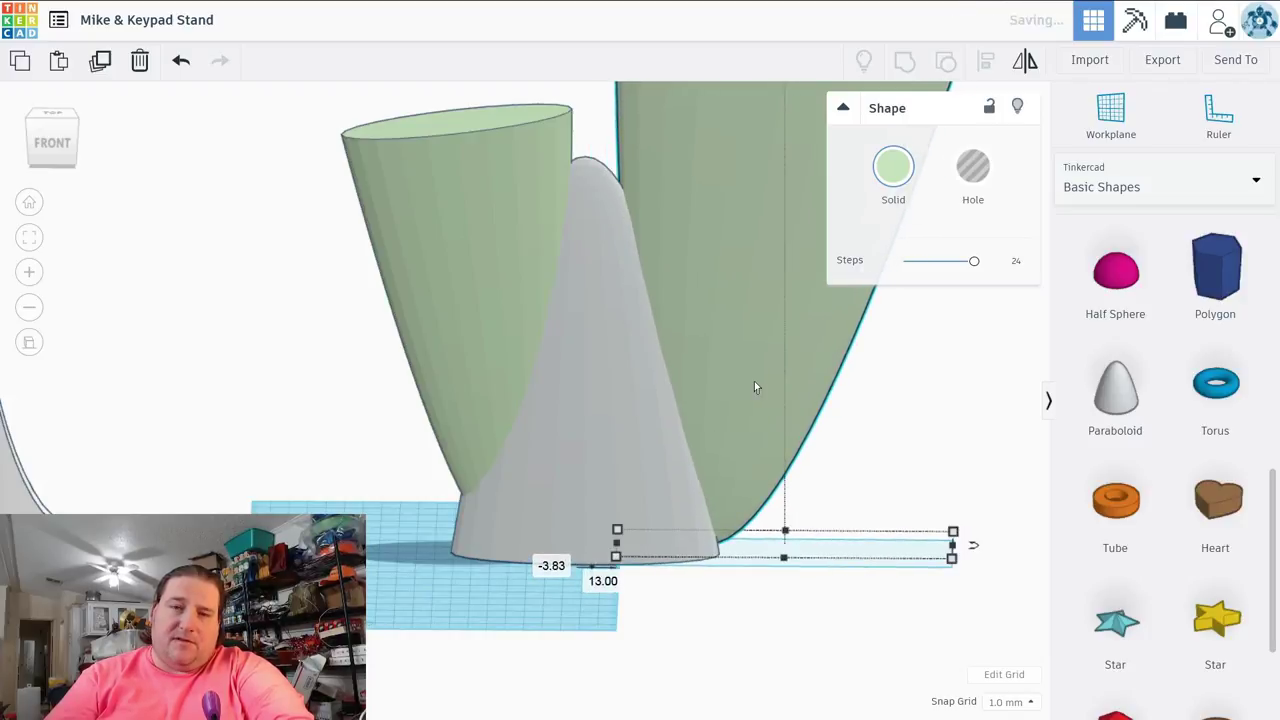
scroll(754, 381, "down", 3)
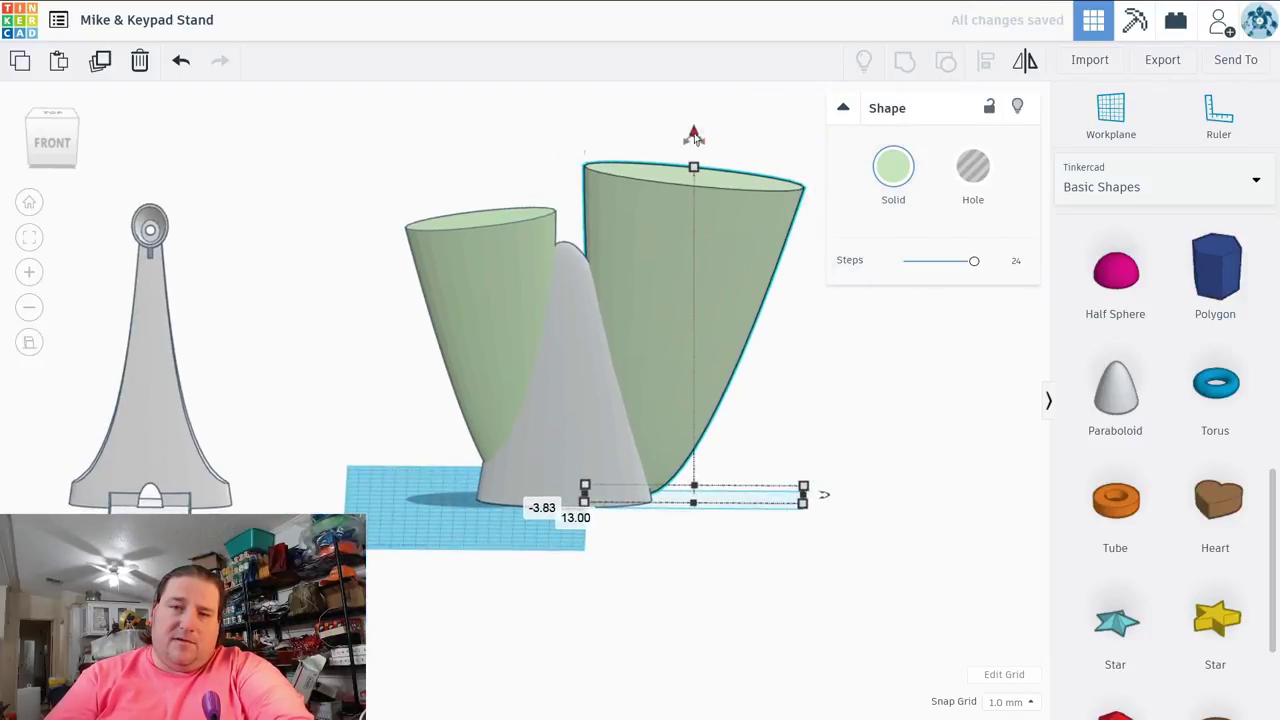
left_click_drag(693, 134, 693, 117)
Step: Replace the left cone with a mirrored copy of the right one on the tower's left side
left_click(480, 254)
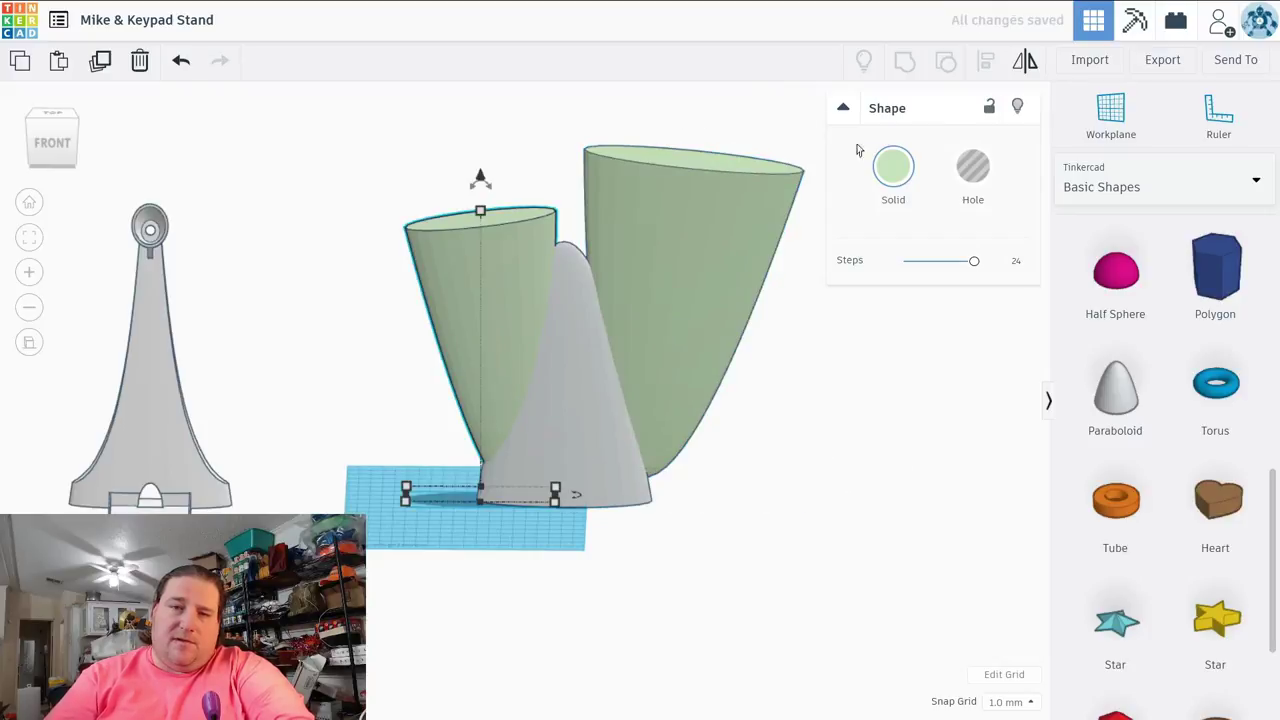
left_click(142, 61)
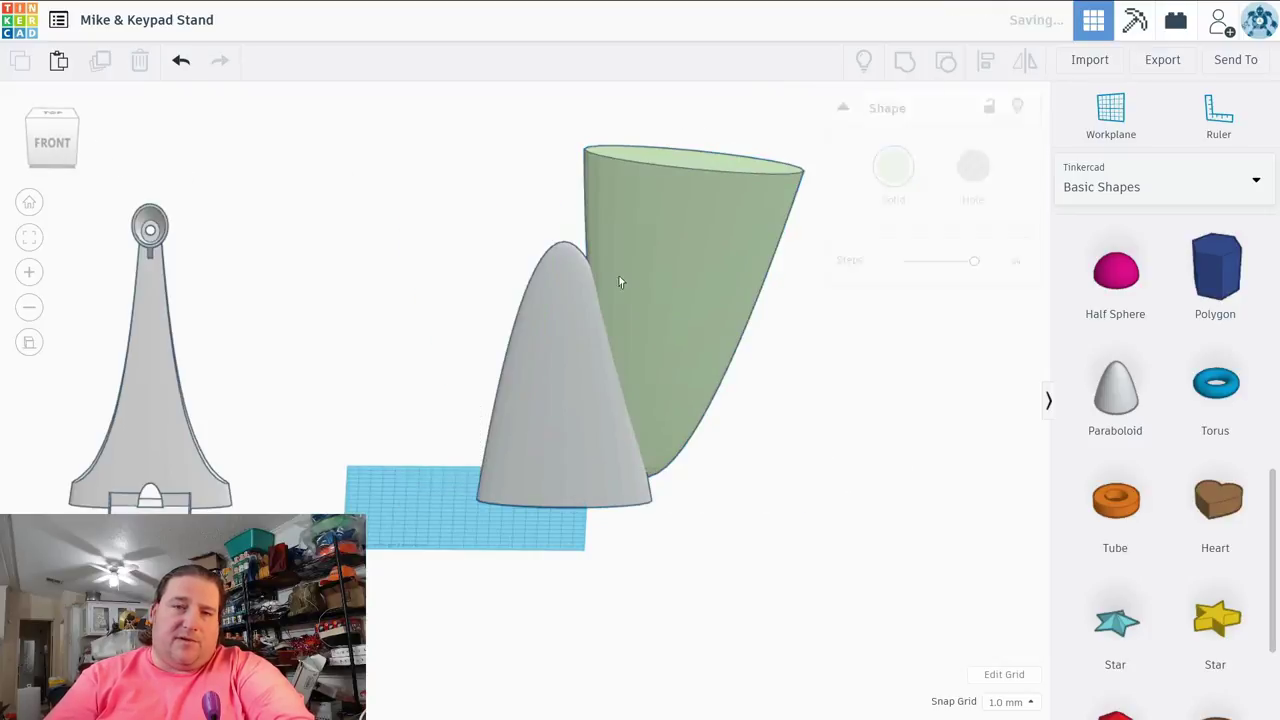
left_click(691, 265)
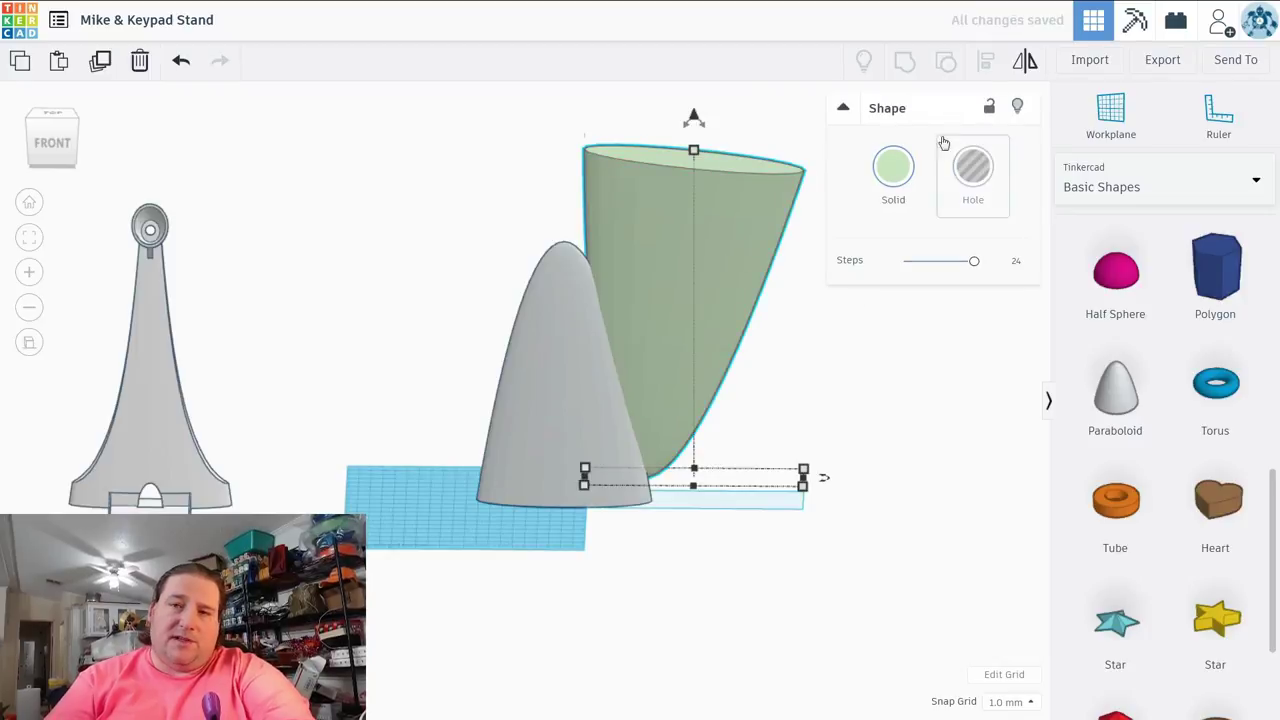
left_click(690, 492)
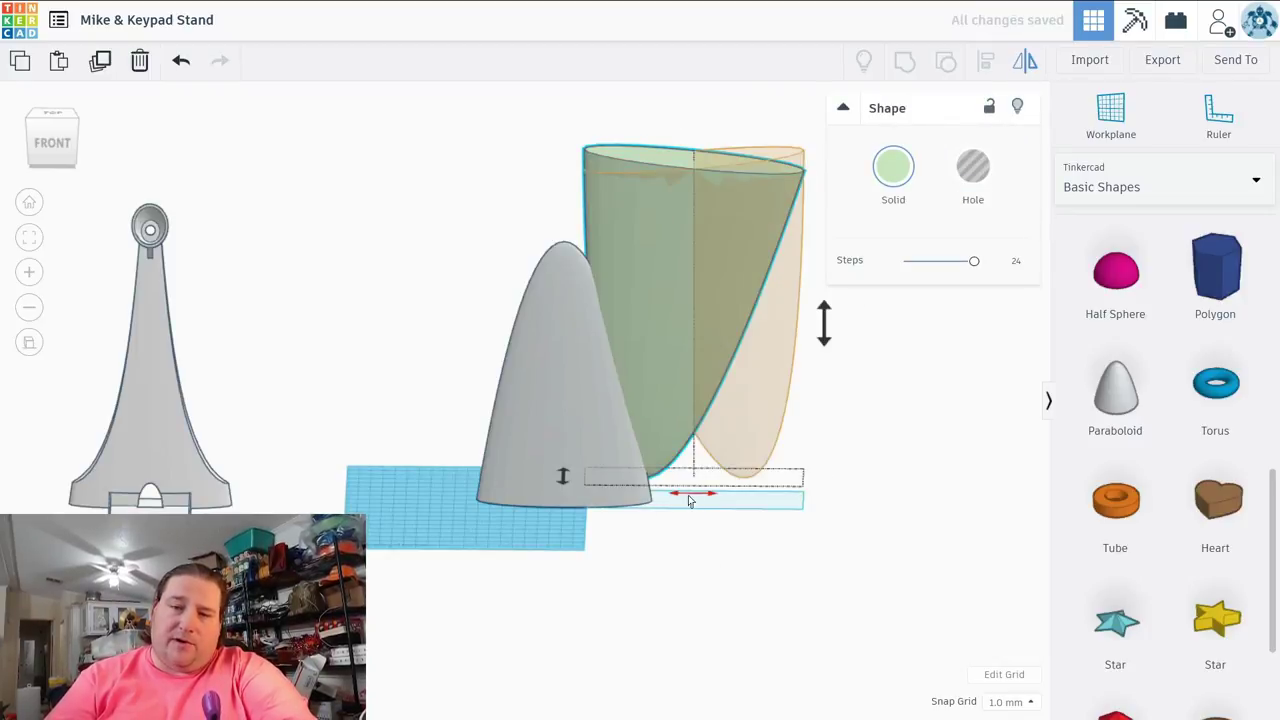
left_click(880, 369)
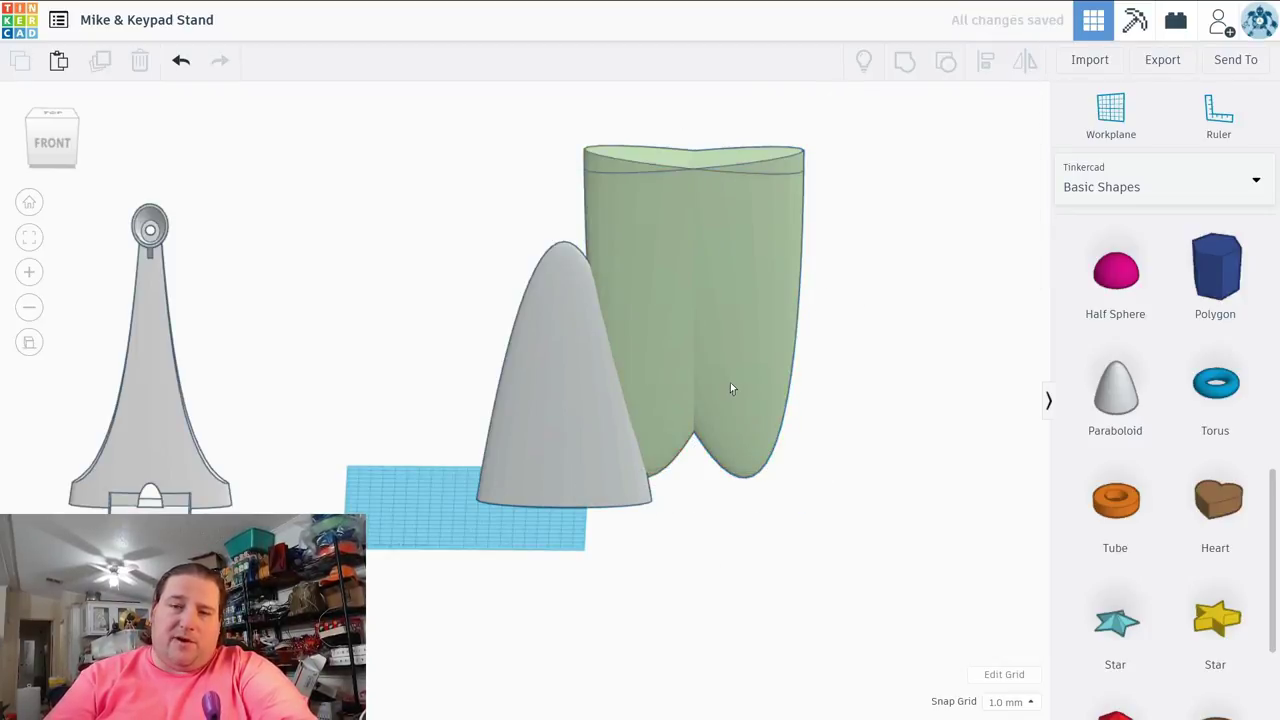
left_click(730, 383)
left_click_drag(742, 382, 493, 389)
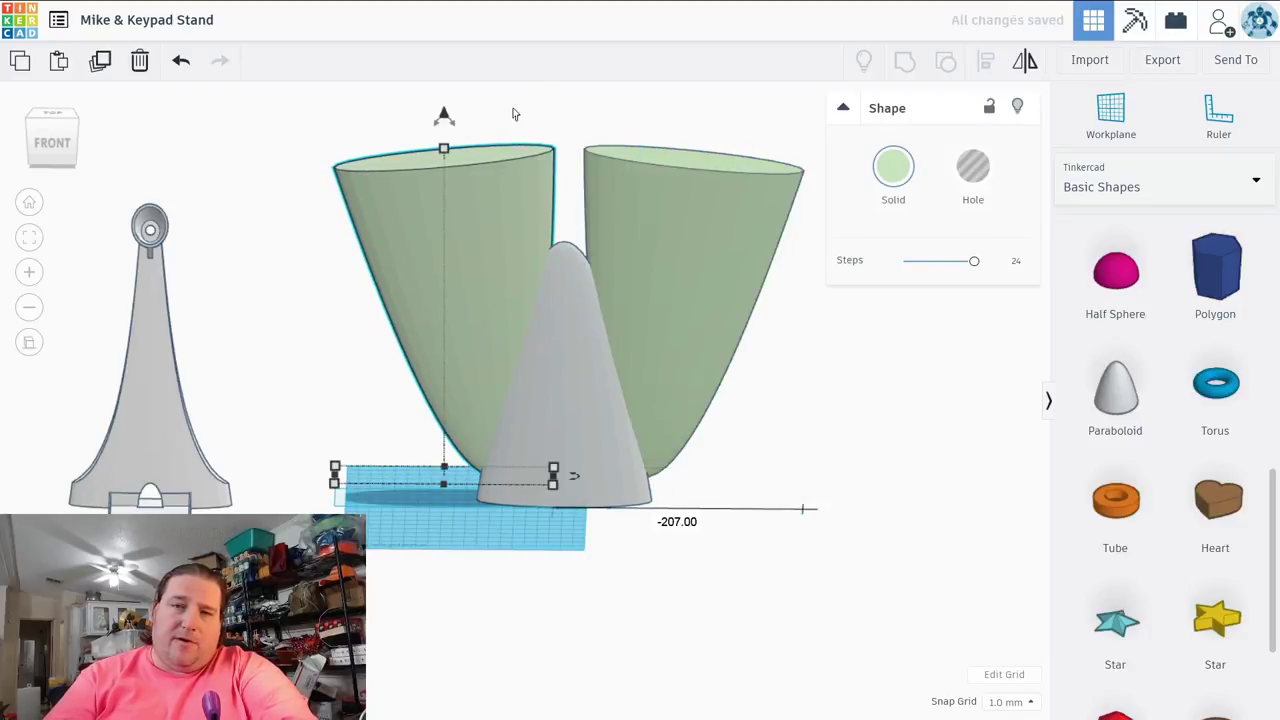
Step: Turn both green paraboloids into holes and centre them horizontally on the tower
left_click_drag(514, 112, 632, 190)
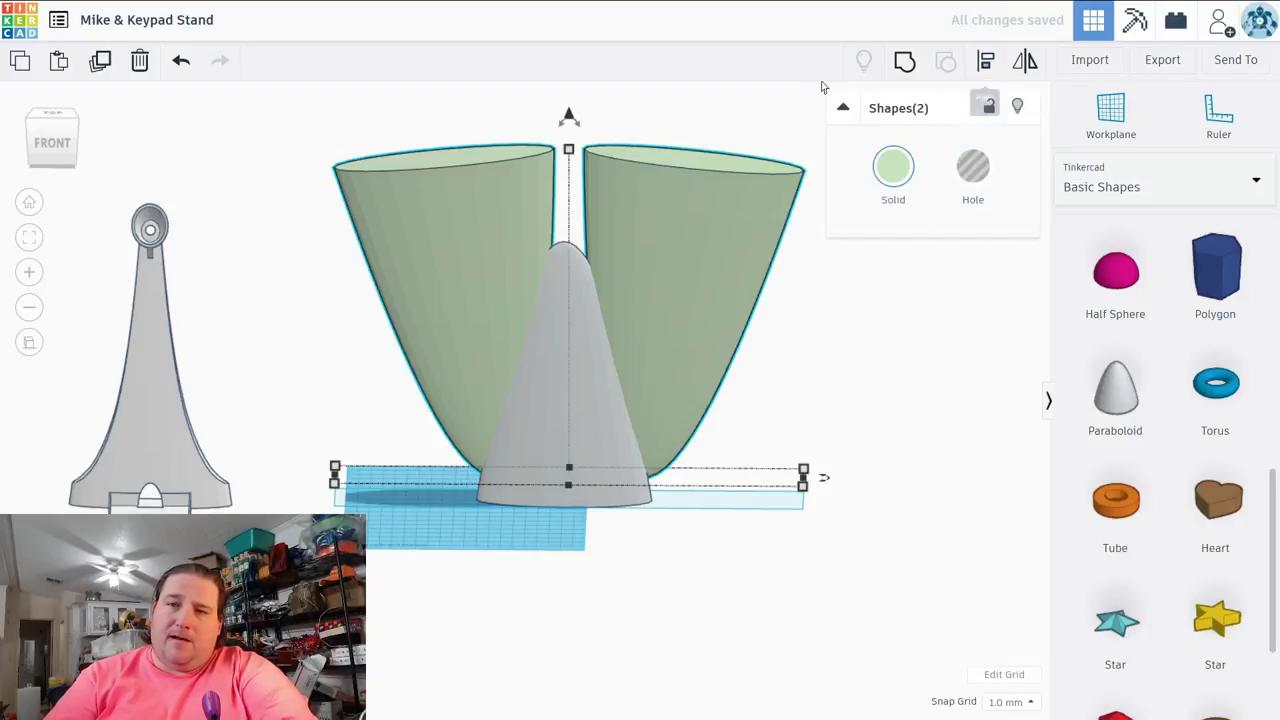
key("Delete")
key("ctrl+z")
left_click(974, 172)
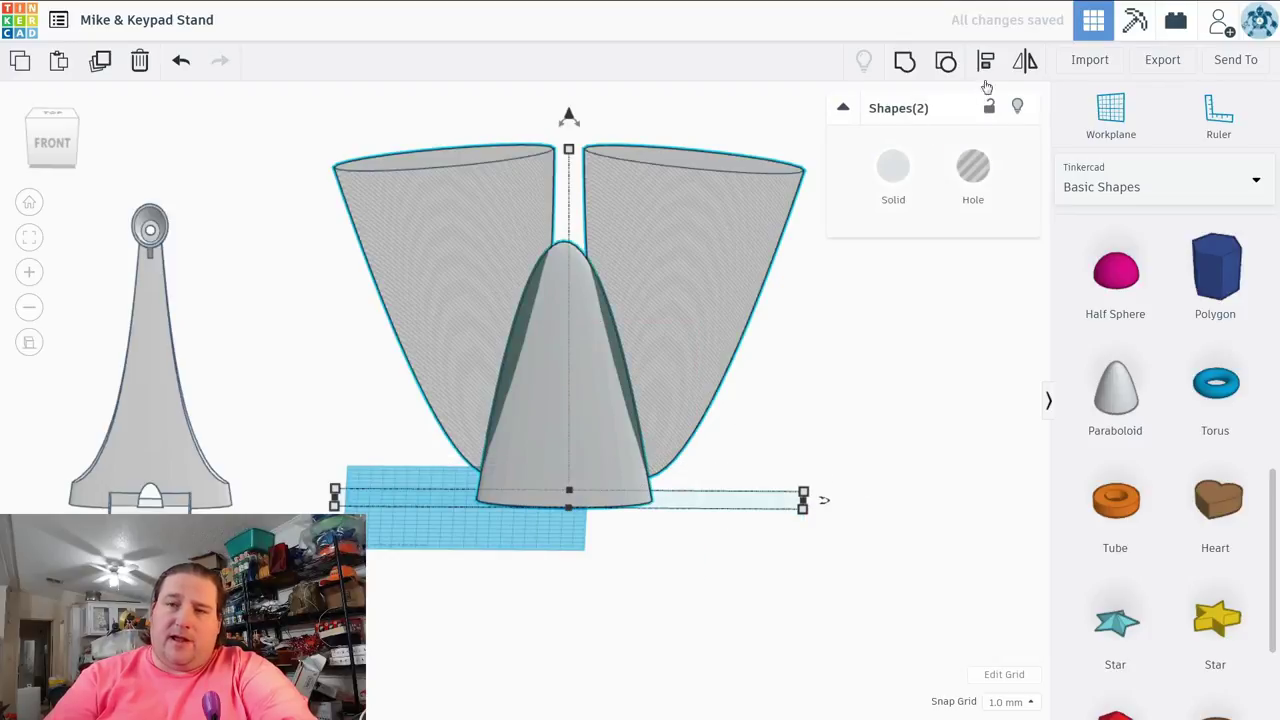
left_click(985, 61)
left_click(569, 512)
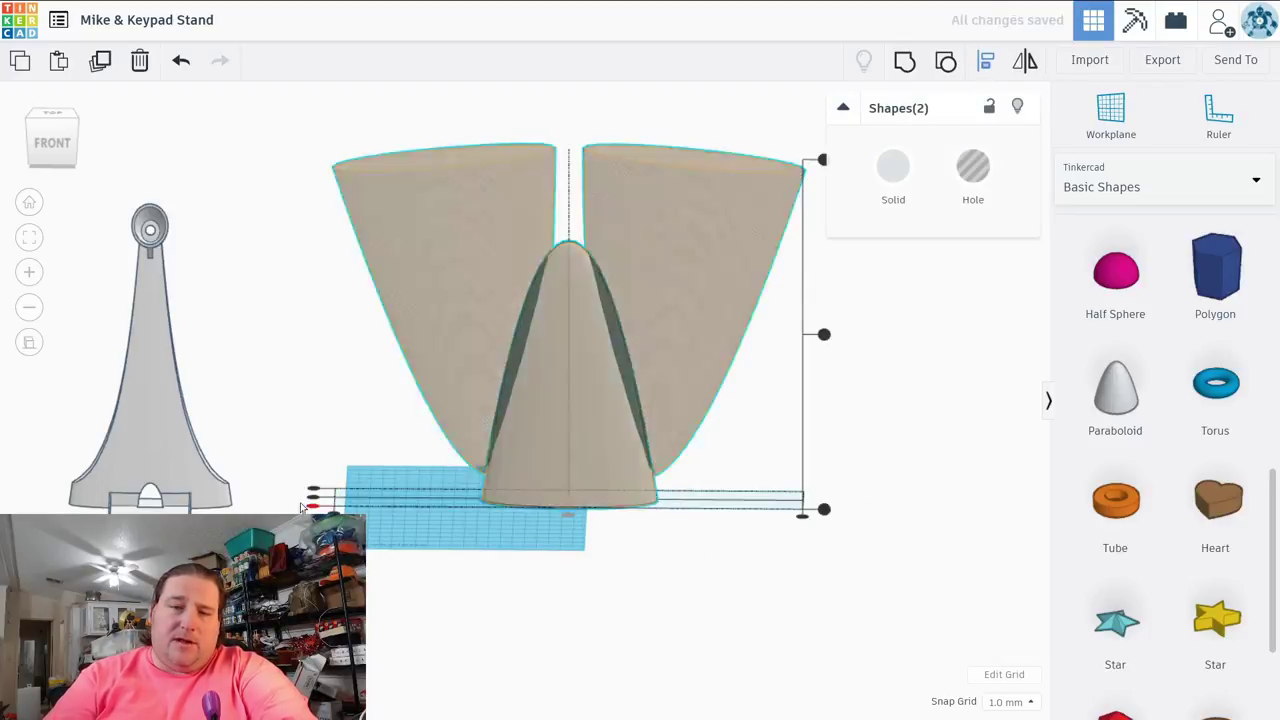
Step: Adjust one hole's height and line up the paraboloid's base with the holes
left_click(731, 517)
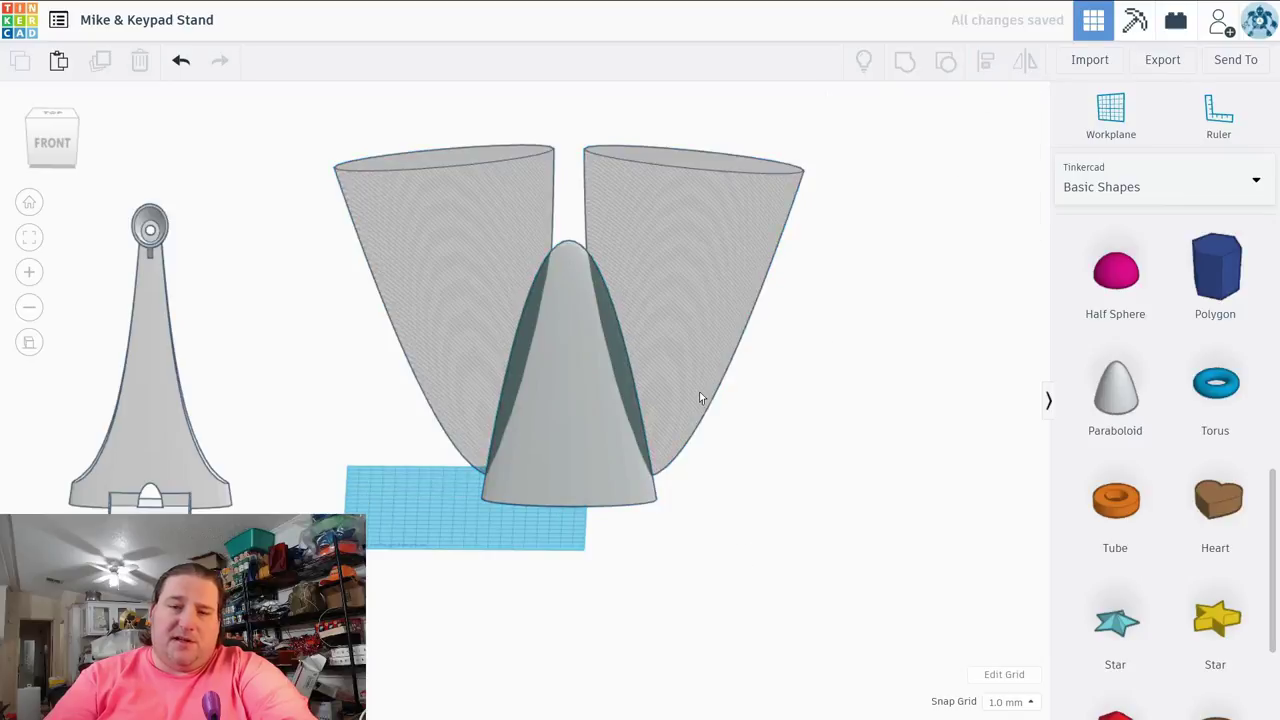
left_click(598, 497)
left_click_drag(567, 489, 571, 503)
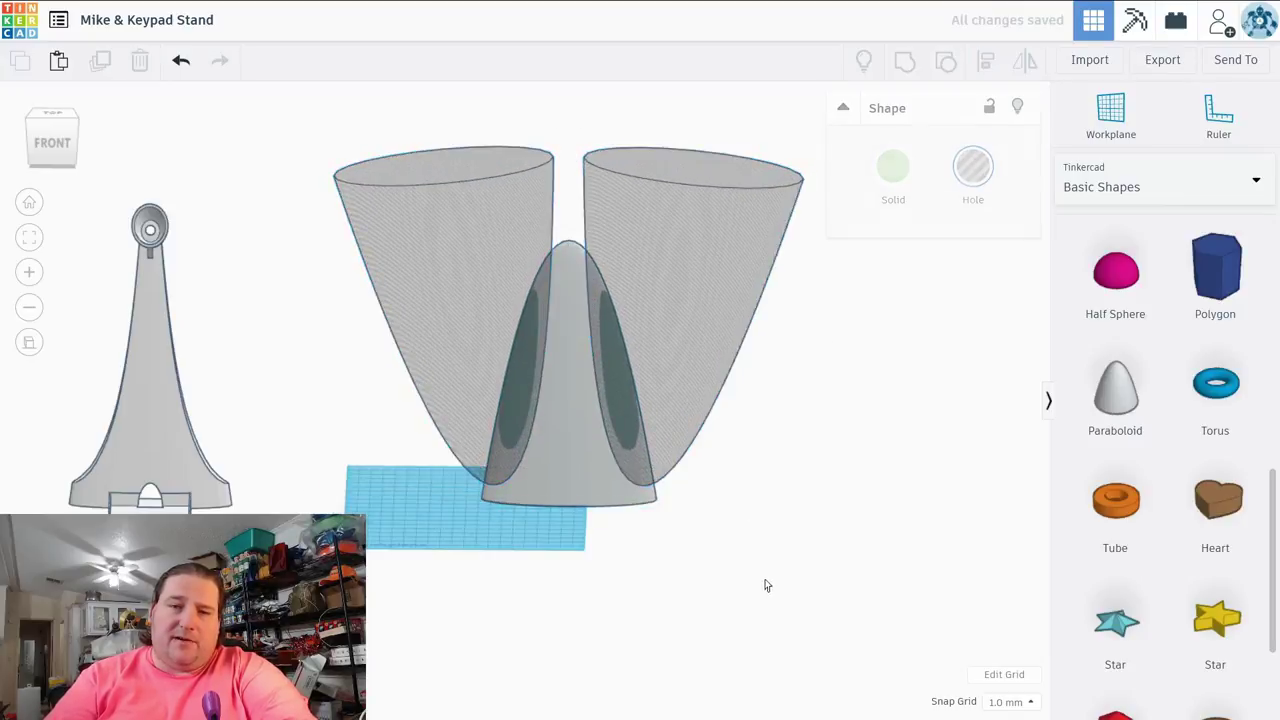
left_click_drag(766, 583, 880, 200)
left_click(985, 61)
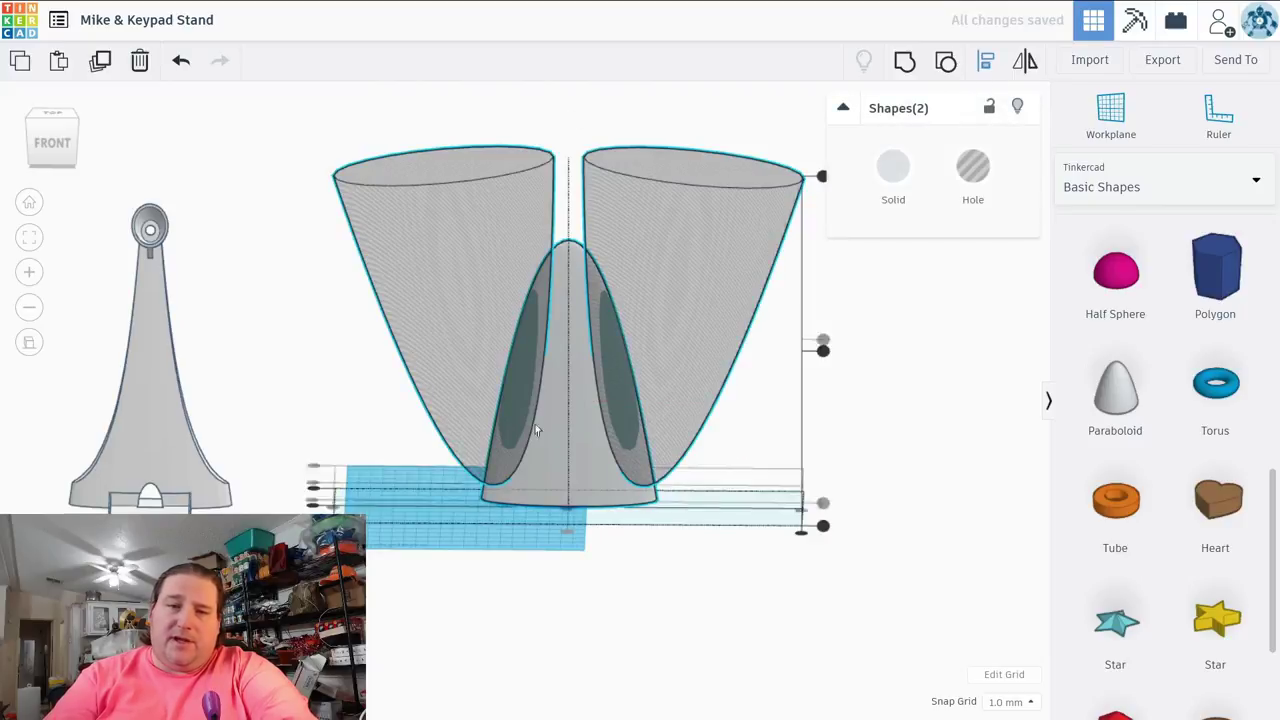
left_click(823, 523)
Step: Group the paraboloid and both holes into one tower
left_click(645, 631)
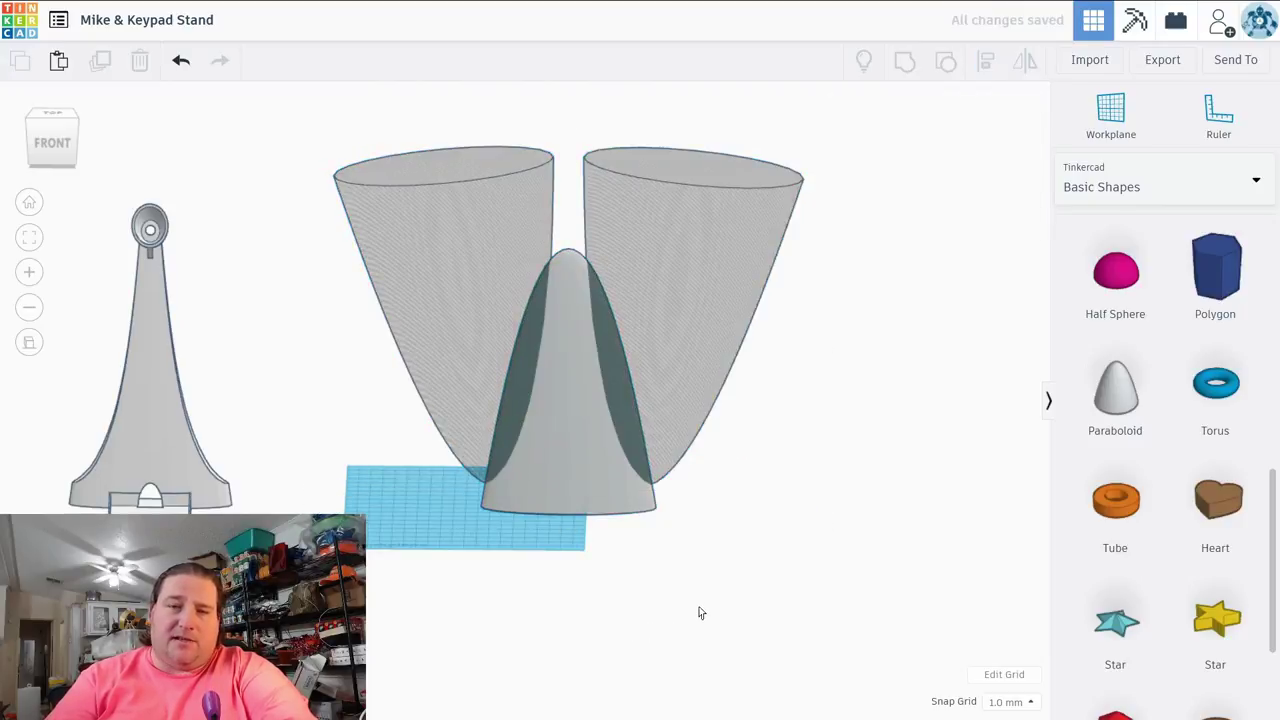
left_click_drag(790, 402, 450, 342)
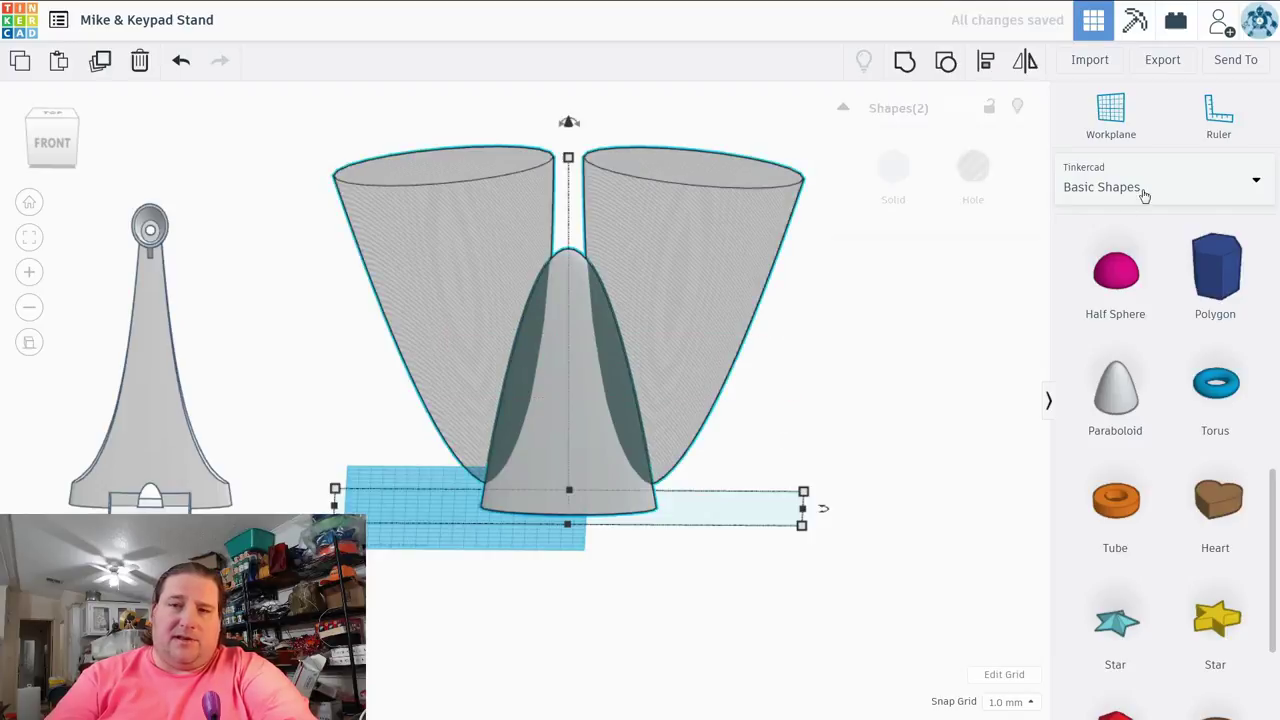
left_click(905, 64)
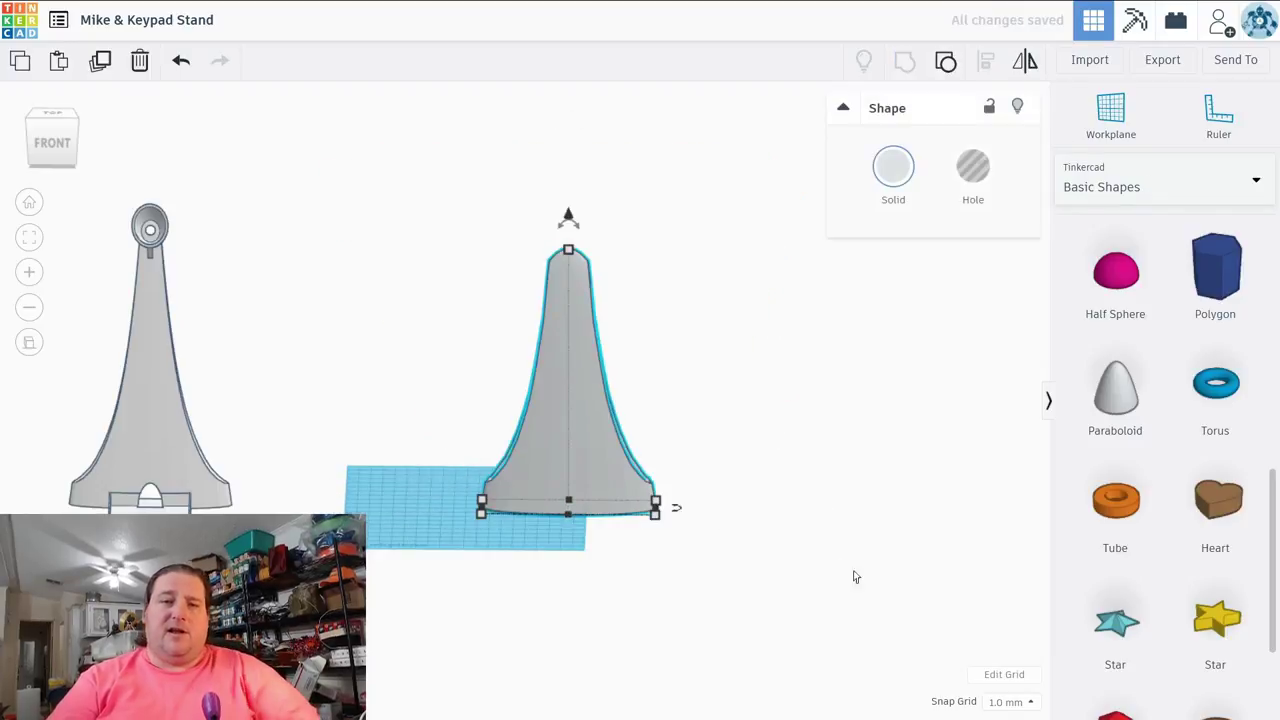
scroll(740, 543, "up", 5)
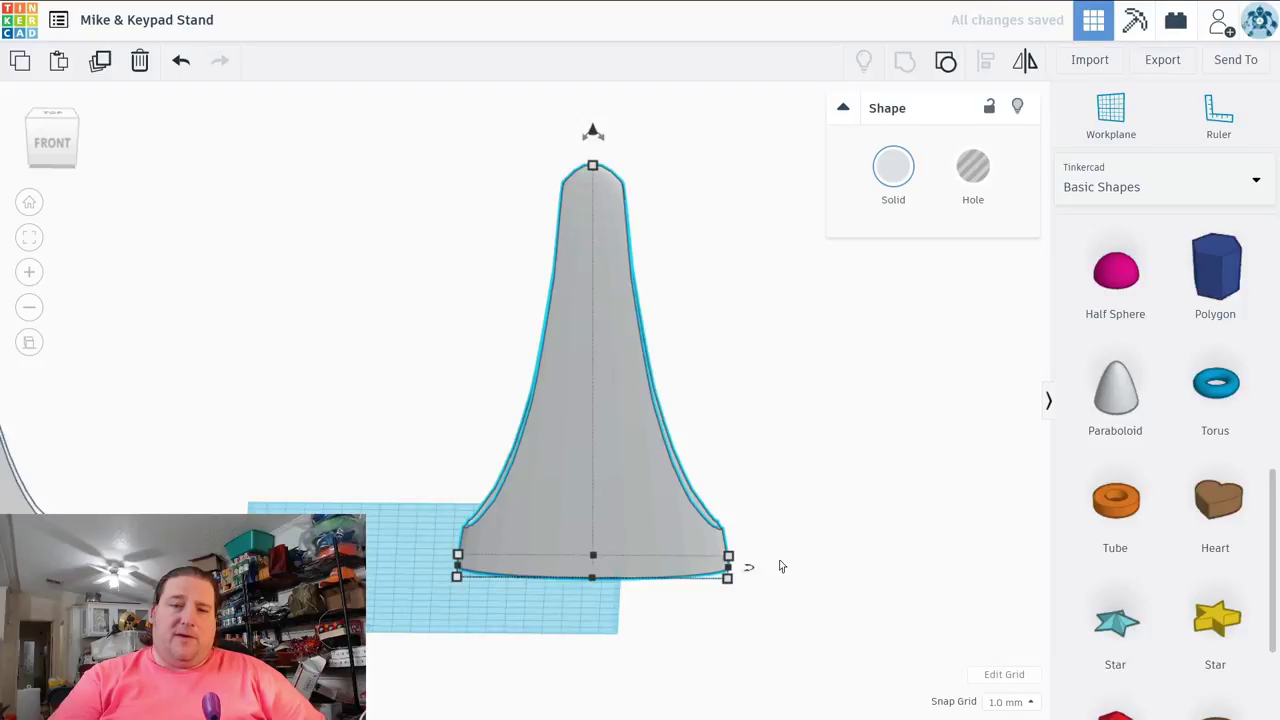
right_click_drag(783, 566, 757, 597)
scroll(757, 597, "down", 3)
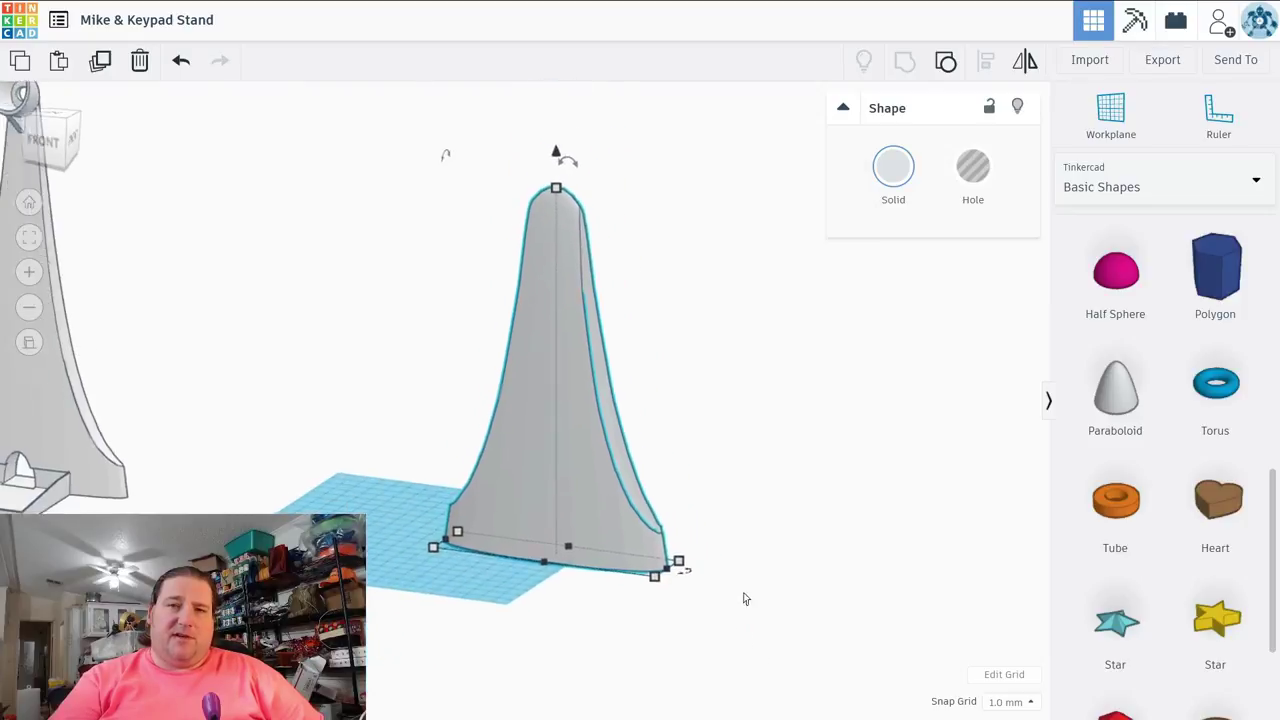
middle_click_drag(337, 451, 617, 477)
right_click_drag(582, 522, 638, 548)
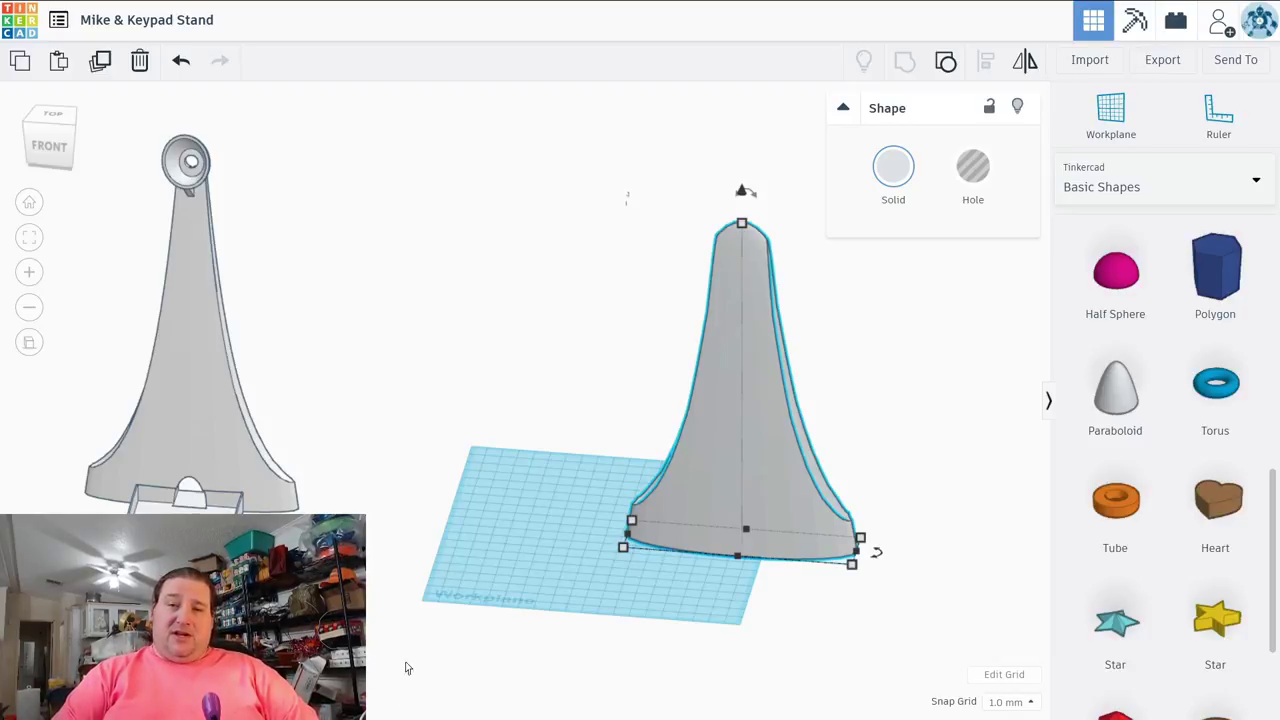
right_click_drag(590, 455, 710, 432)
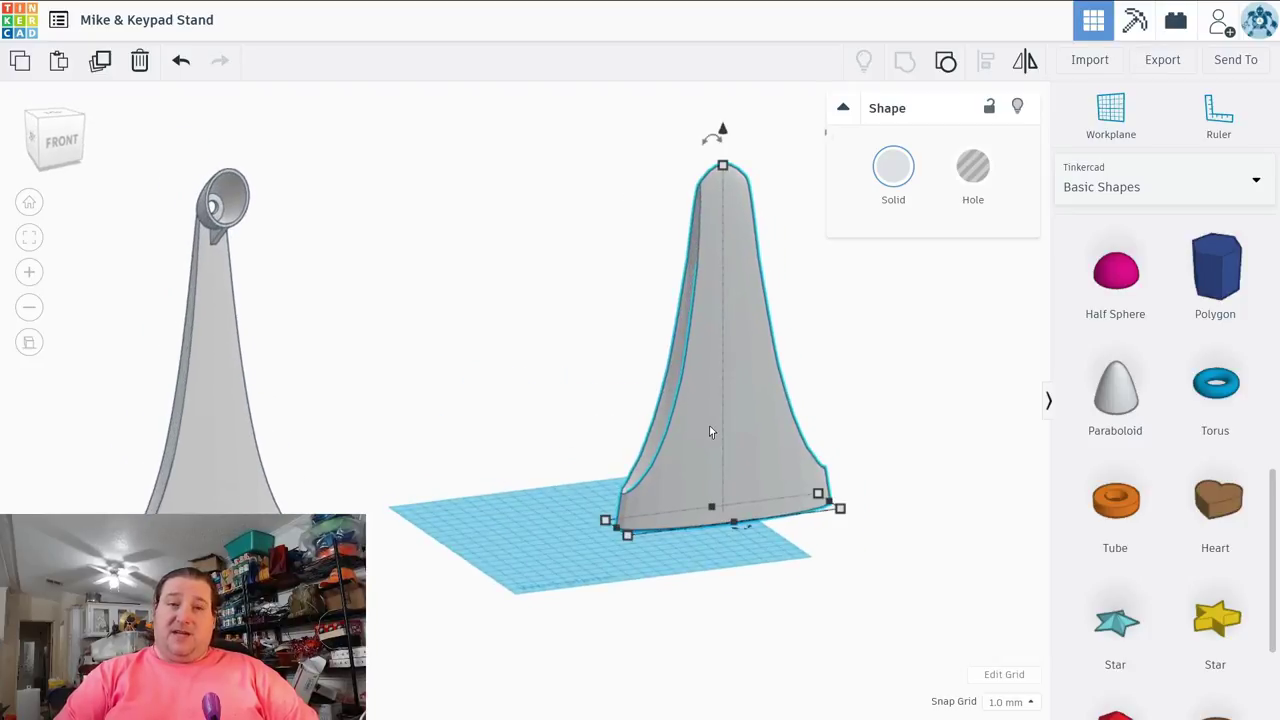